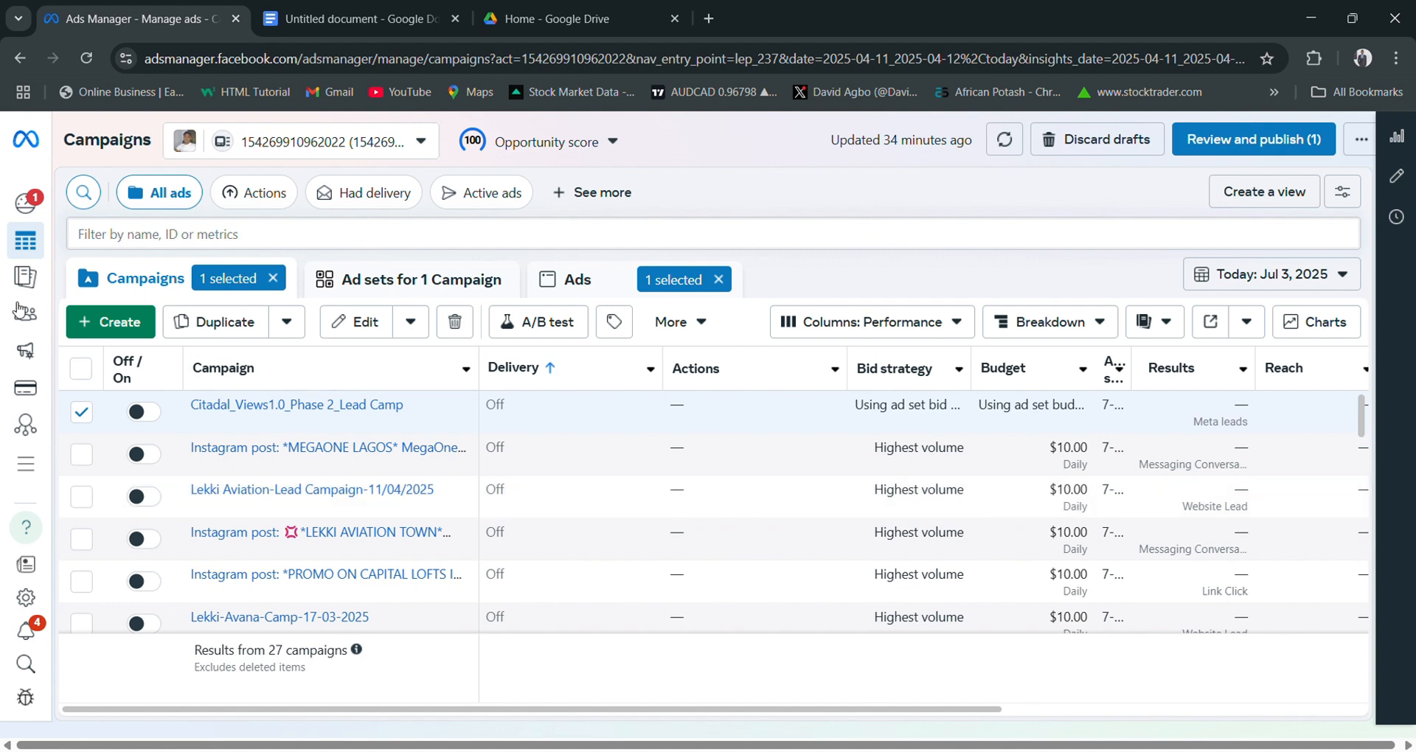
Create a new auction campaign with the Leads objective, using the manual leads campaign setup.
click(79, 319)
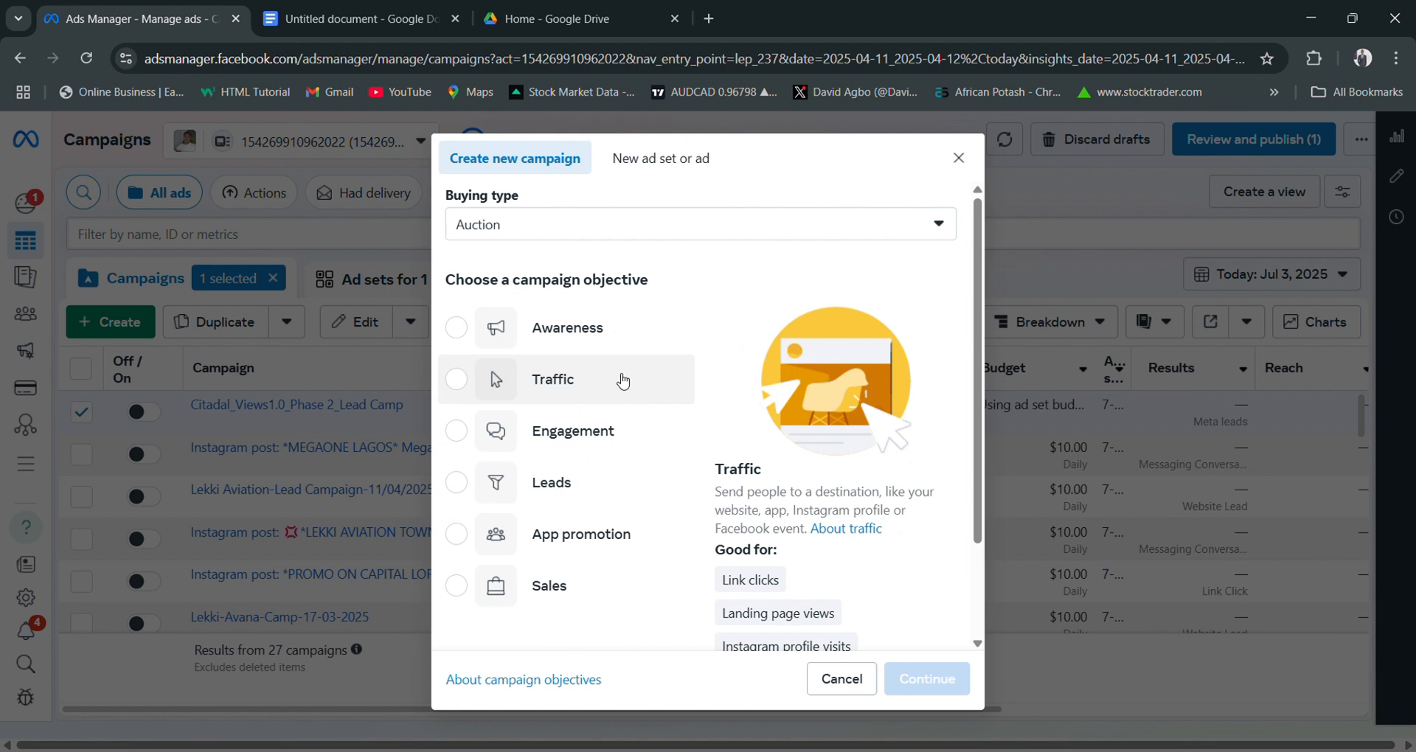
click(592, 488)
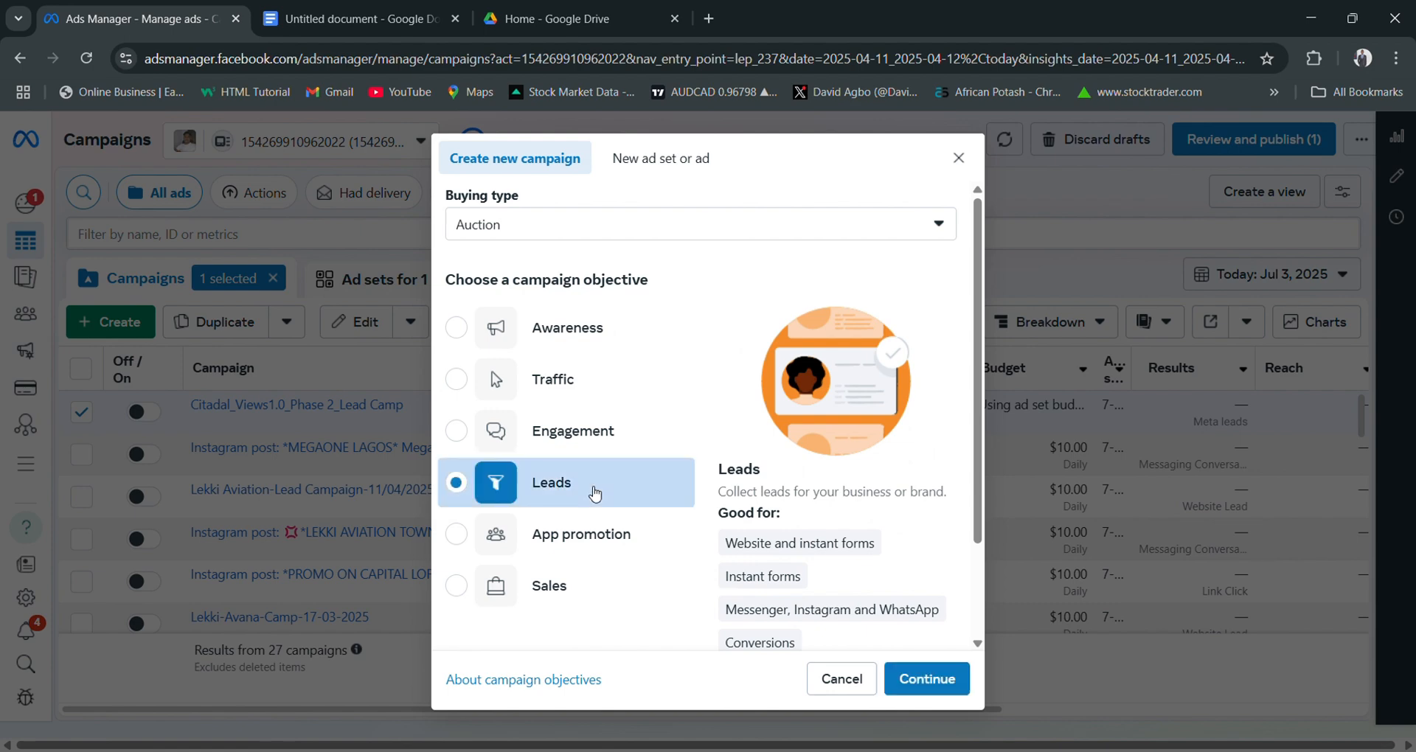
click(947, 679)
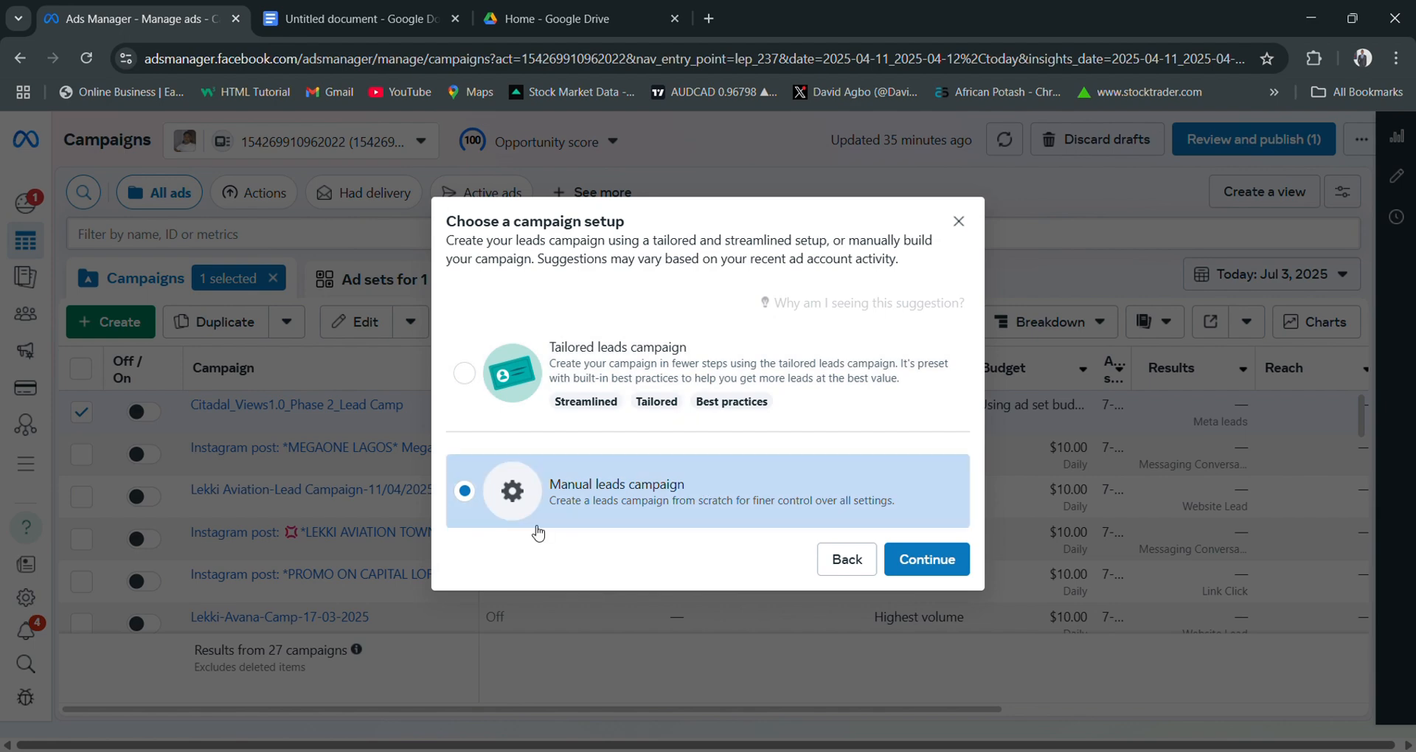
click(940, 560)
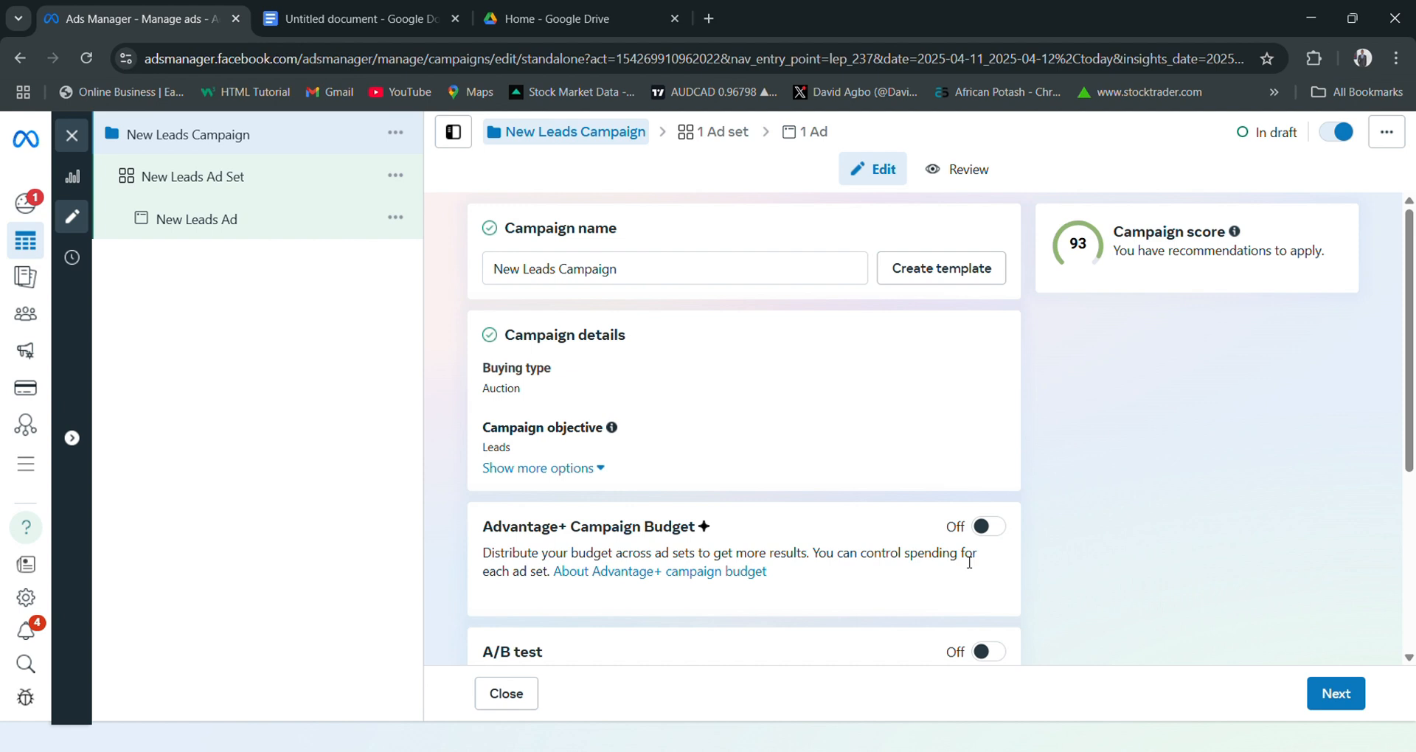
Rename the campaign as Demo_Lead_Ad.
click(657, 272)
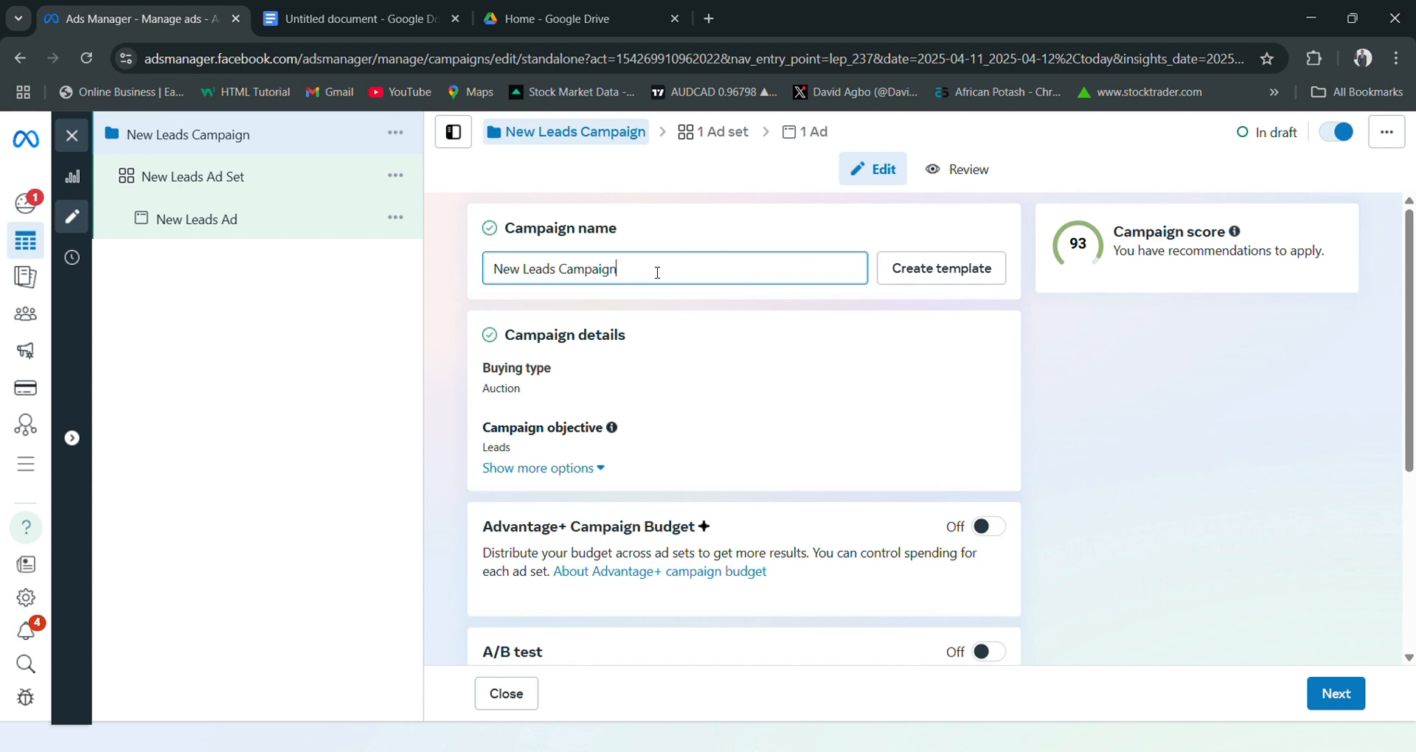
drag(657, 272, 495, 295)
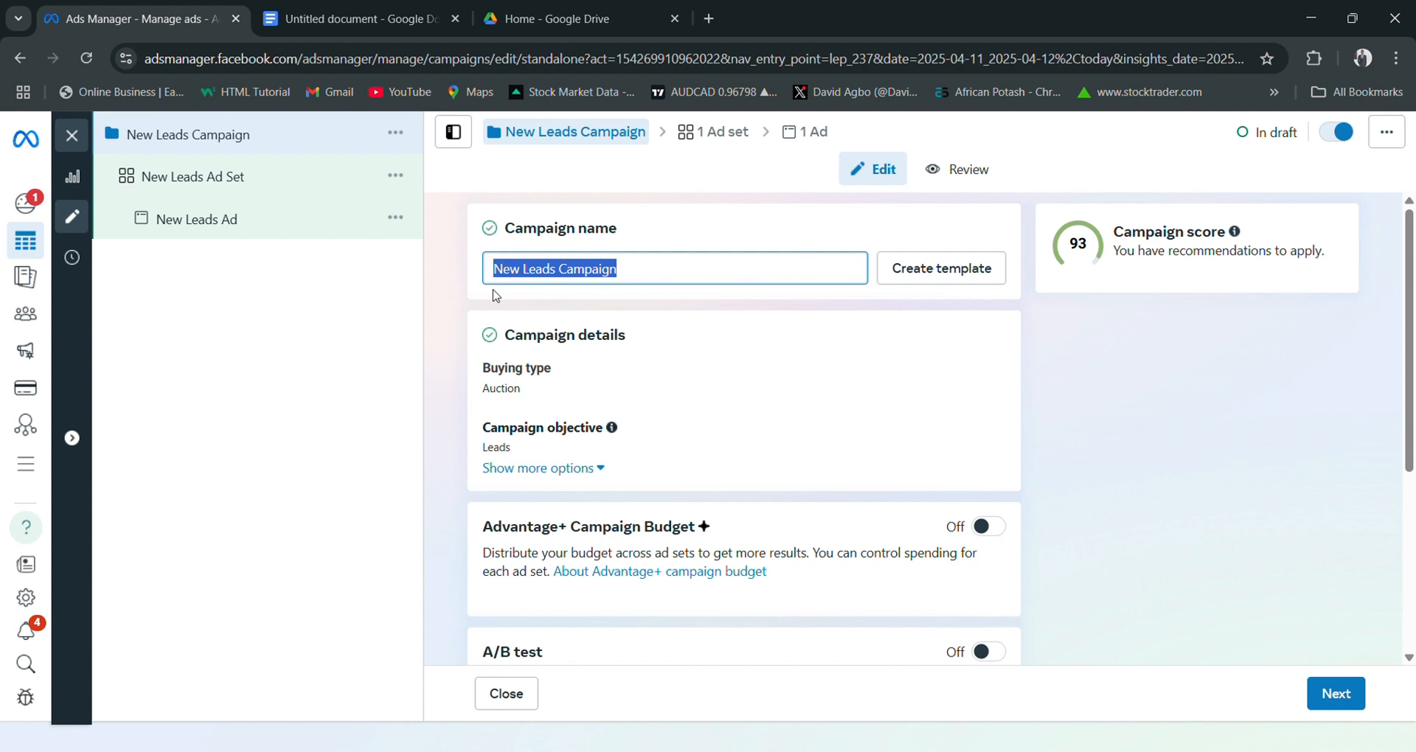
text(Demo)
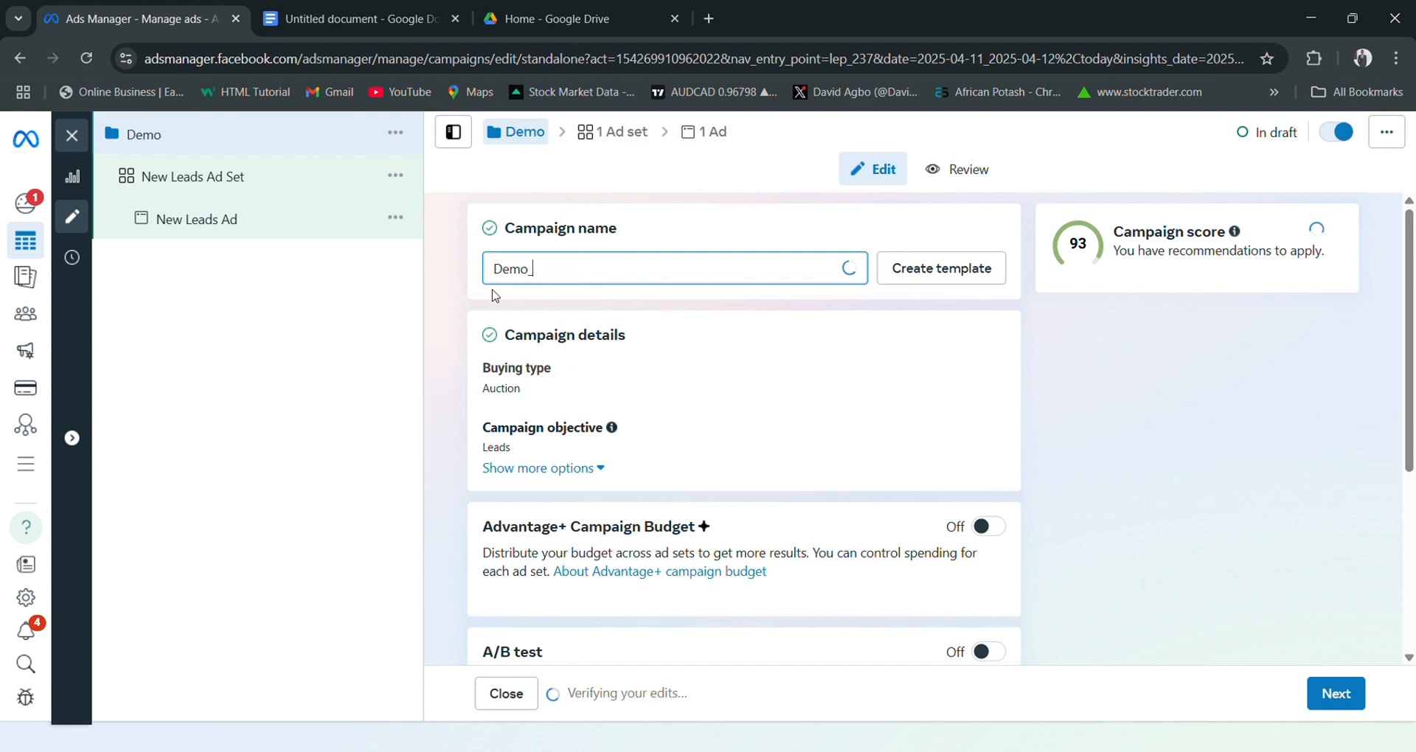
text(_Lead)
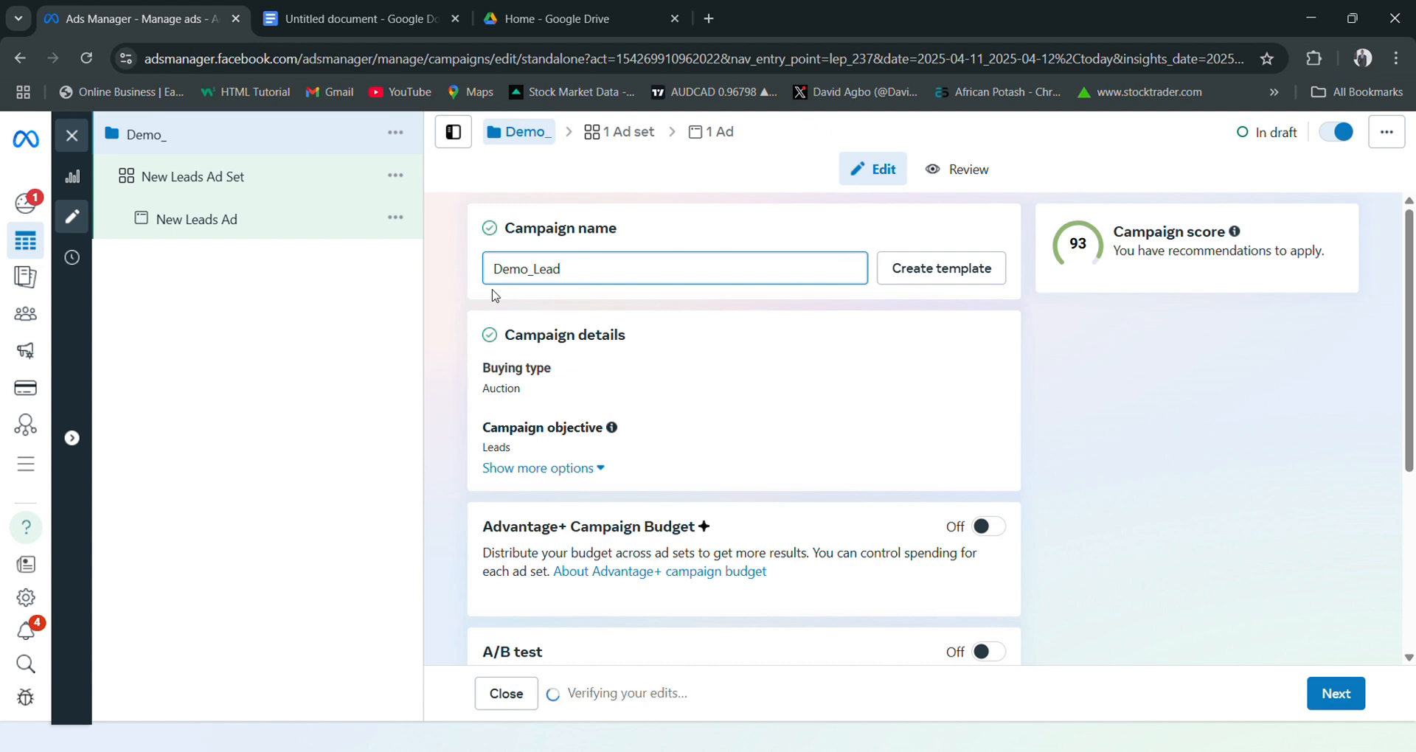
text(_)
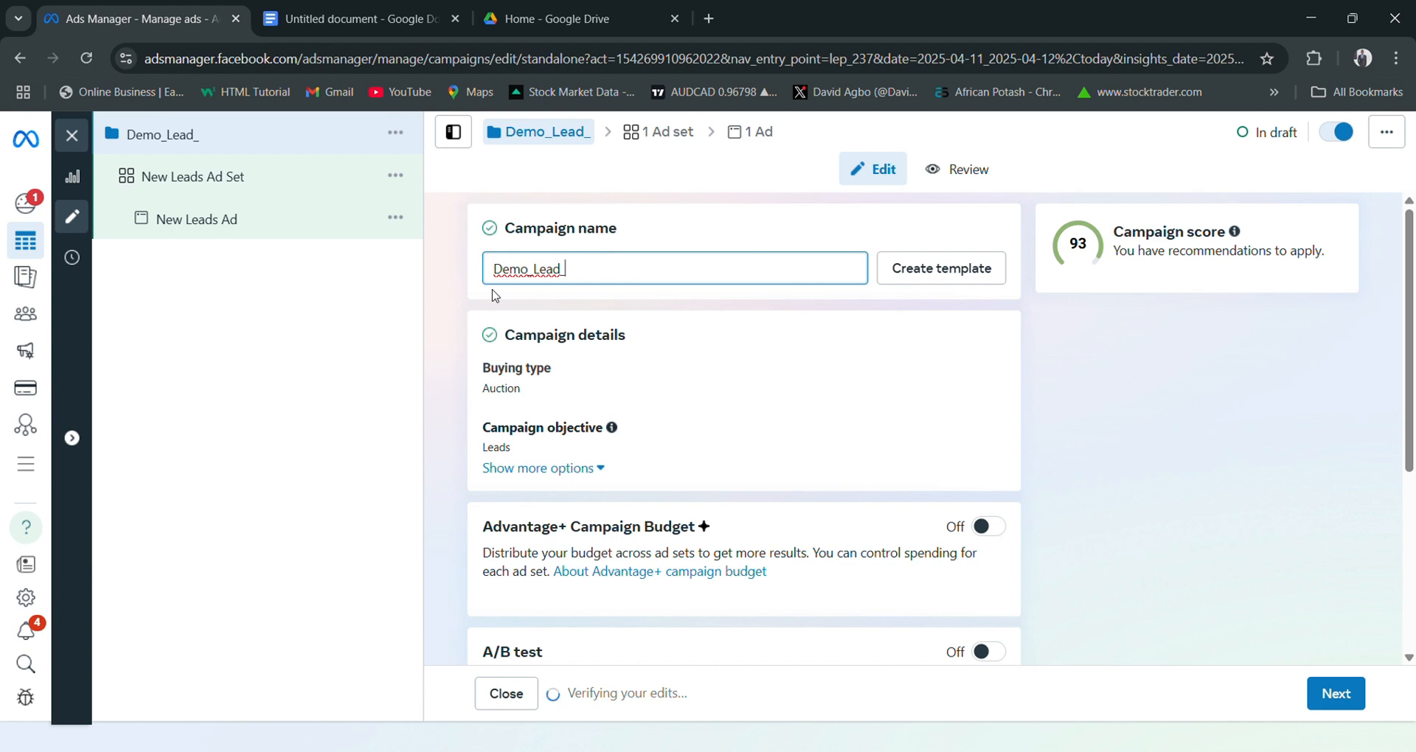
text(Ad)
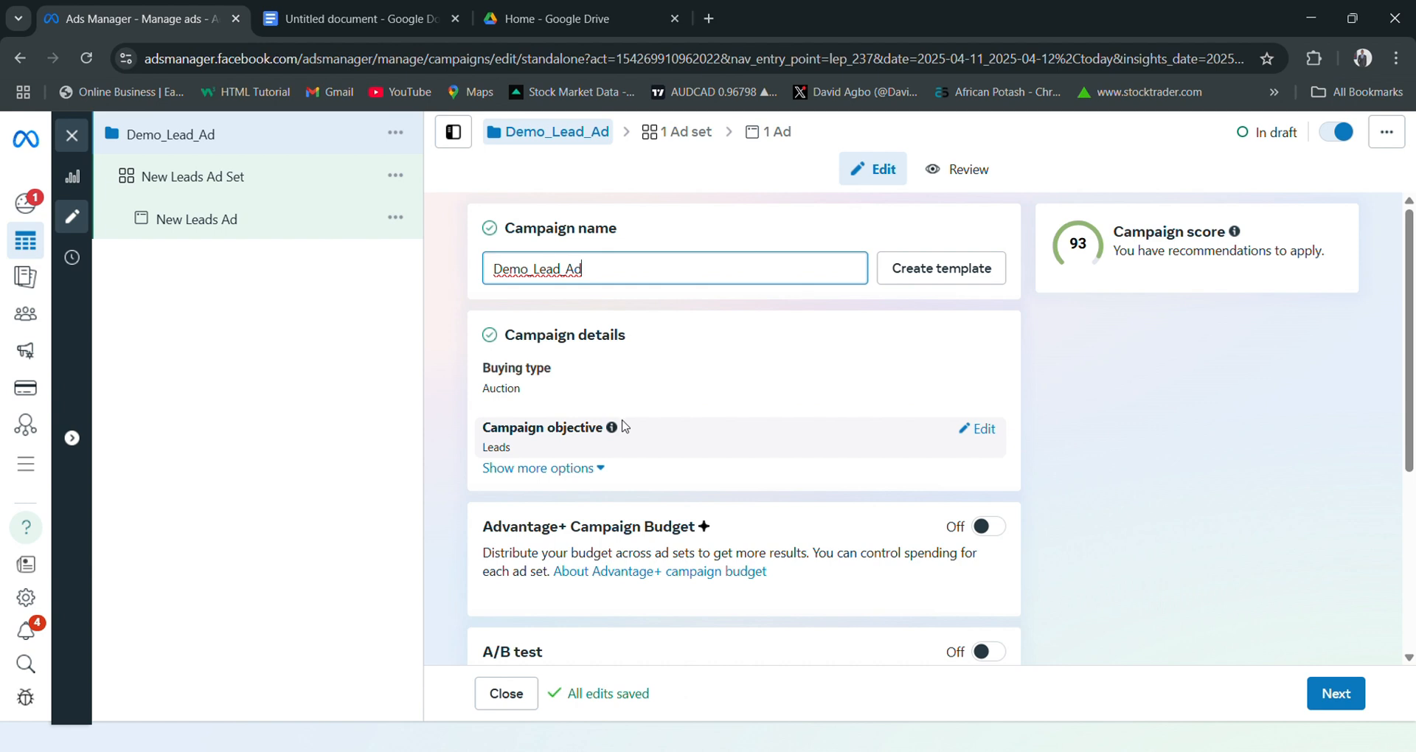
Turn on Advantage+ Campaign Budget and set the daily budget to $10.
scroll(627, 426, down, 1)
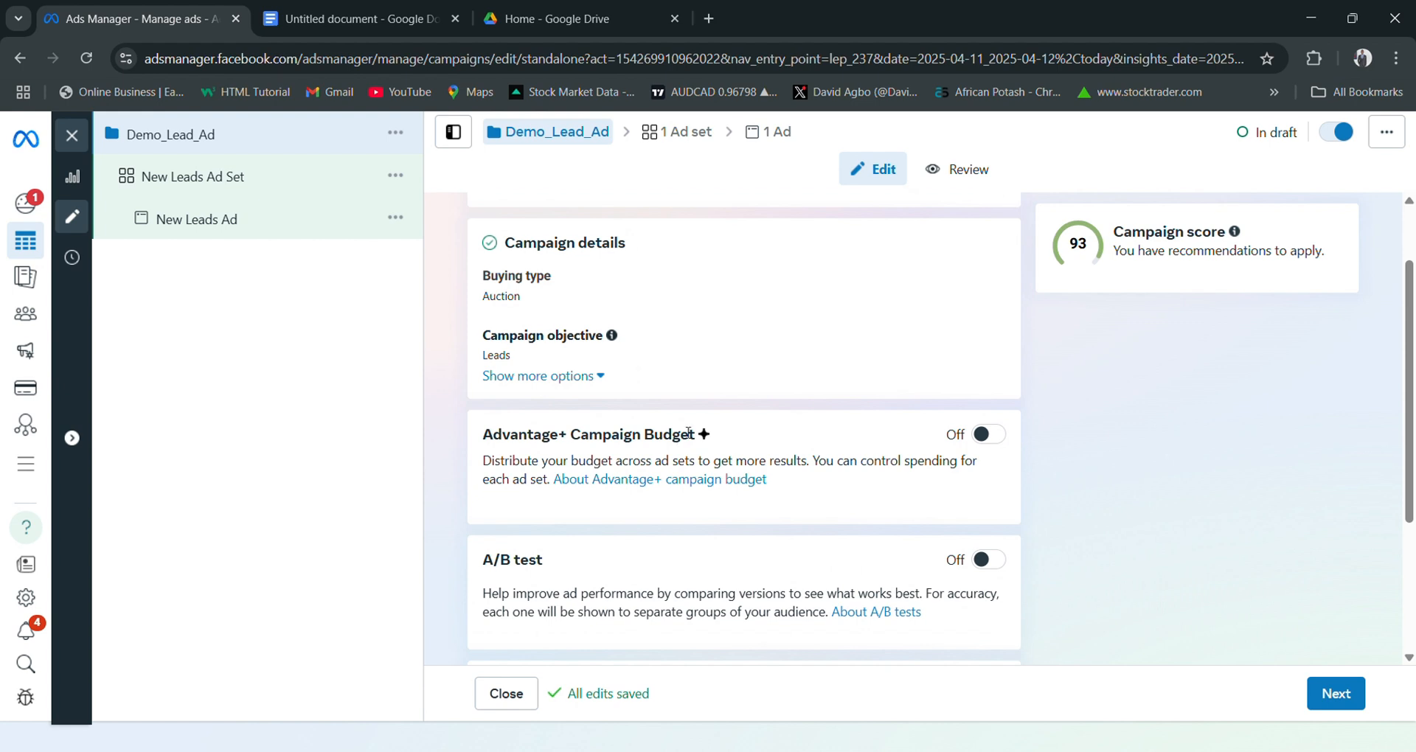
click(988, 438)
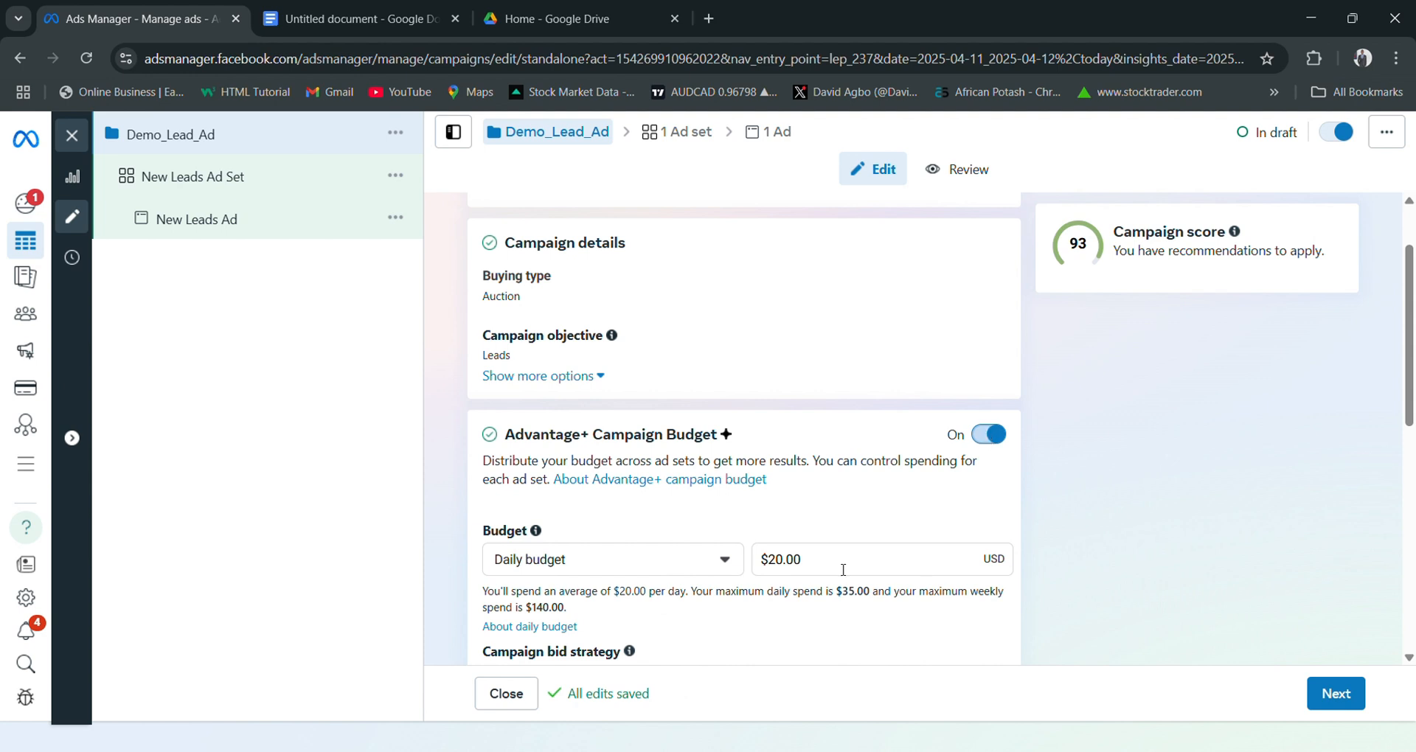
drag(843, 569, 743, 581)
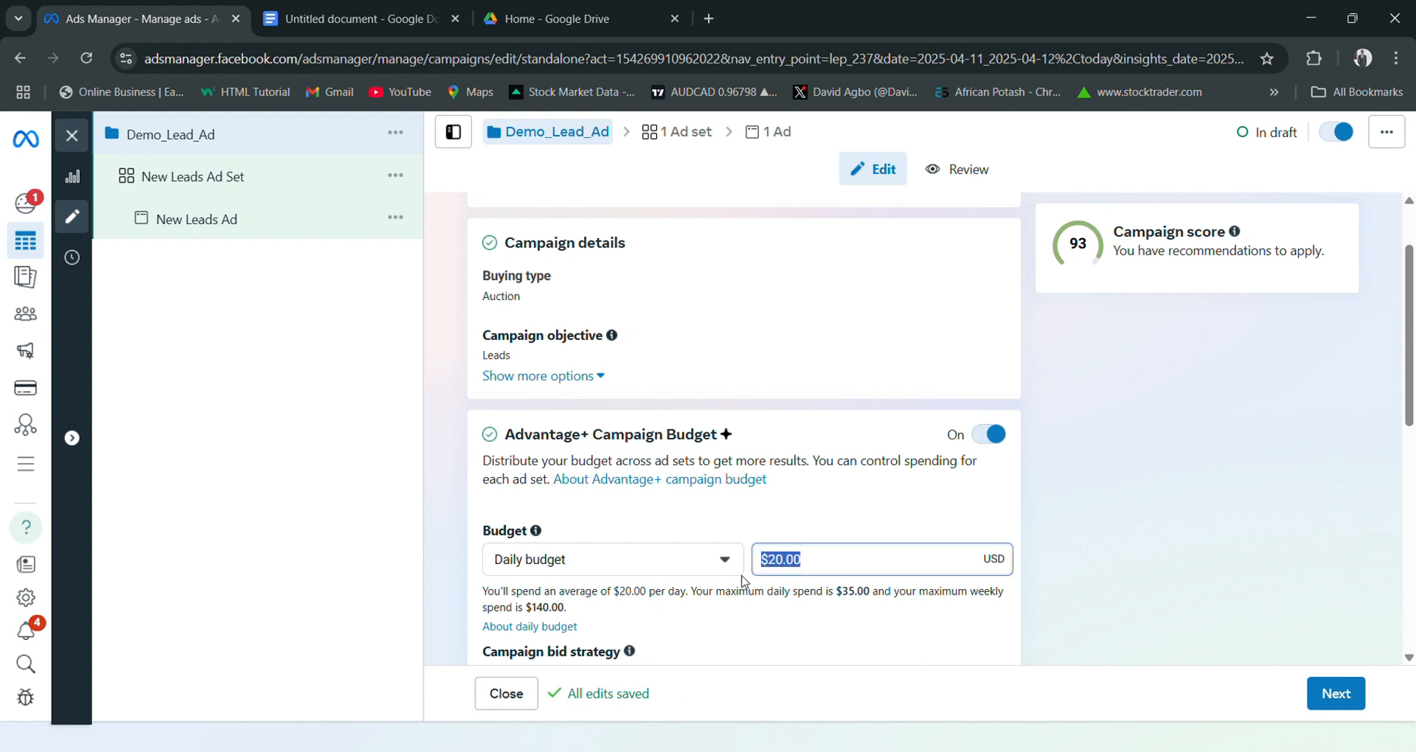
text(10)
click(815, 528)
Review the campaign's remaining budget and A/B test settings and the available special ad categories.
scroll(814, 526, down, 1)
scroll(815, 525, down, 6)
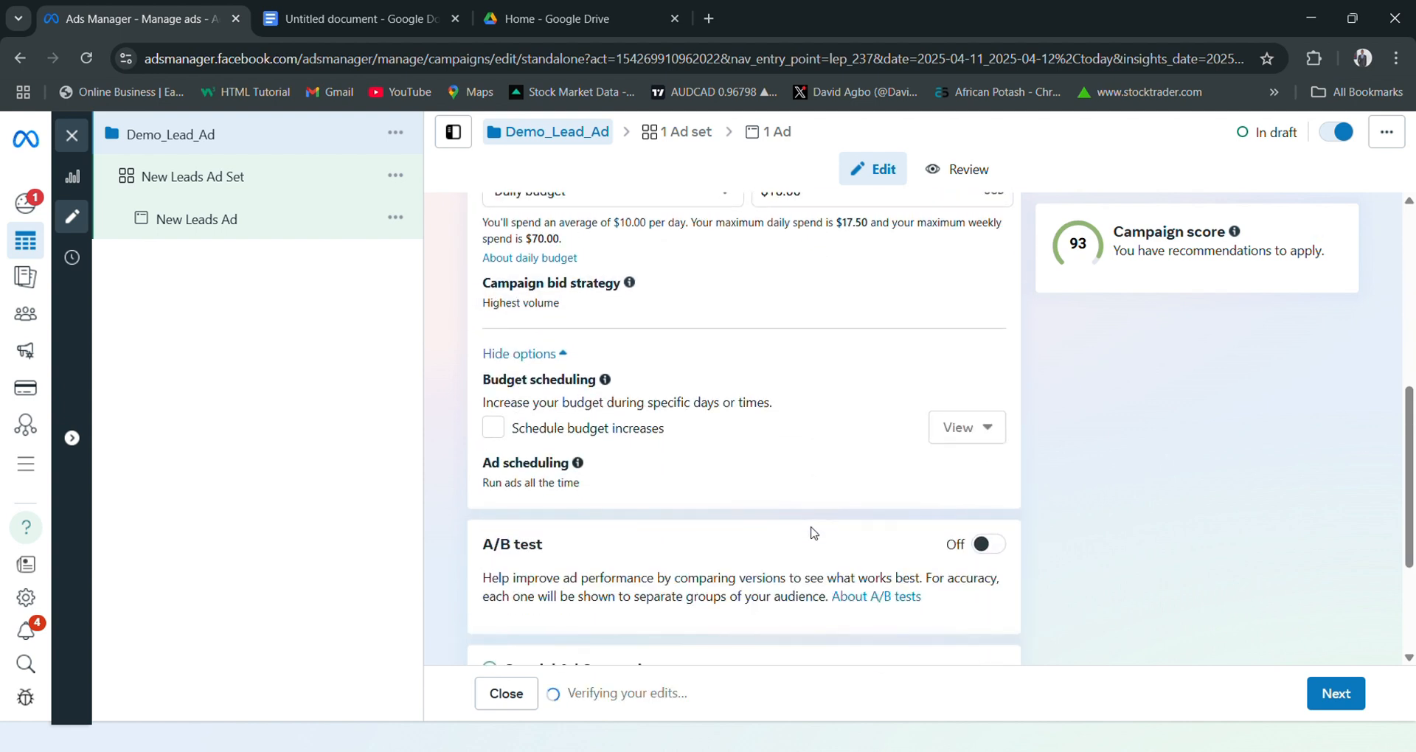
scroll(807, 530, up, 5)
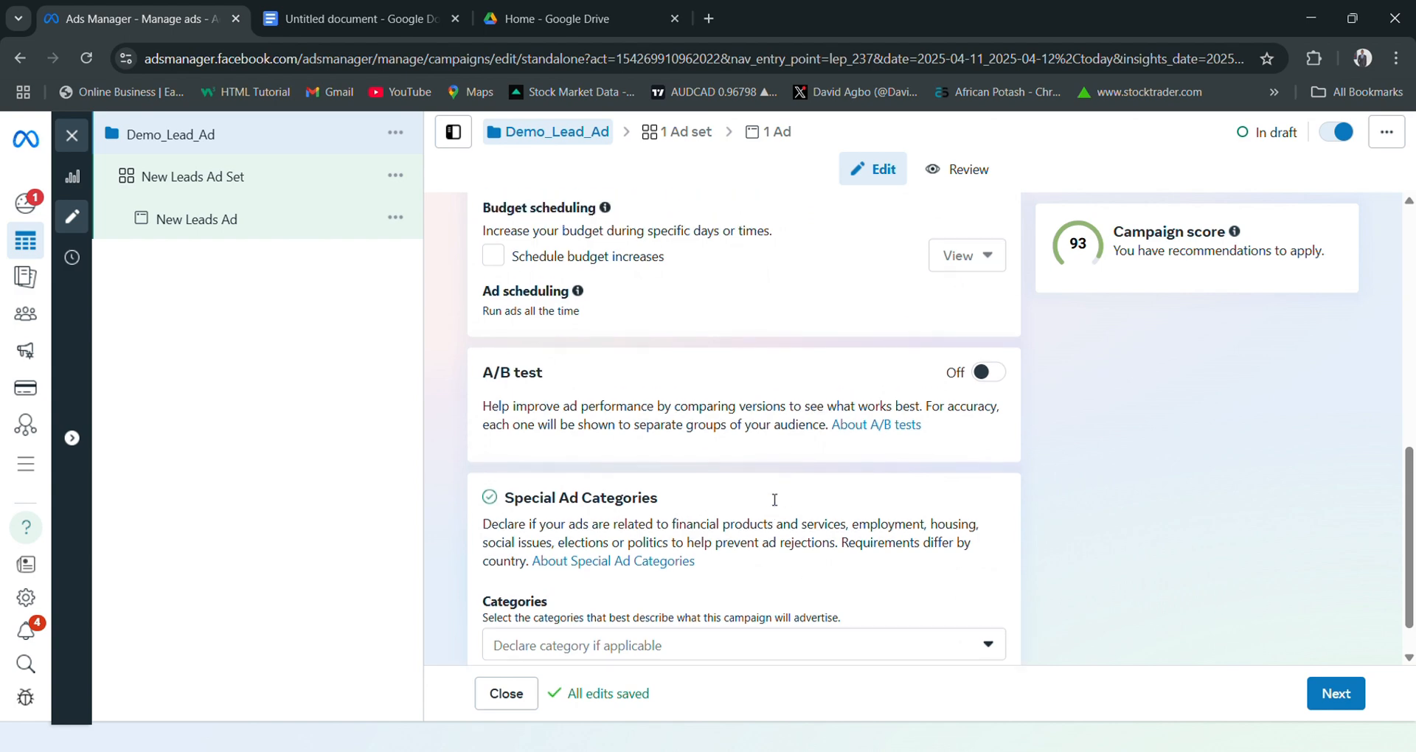
scroll(741, 401, down, 5)
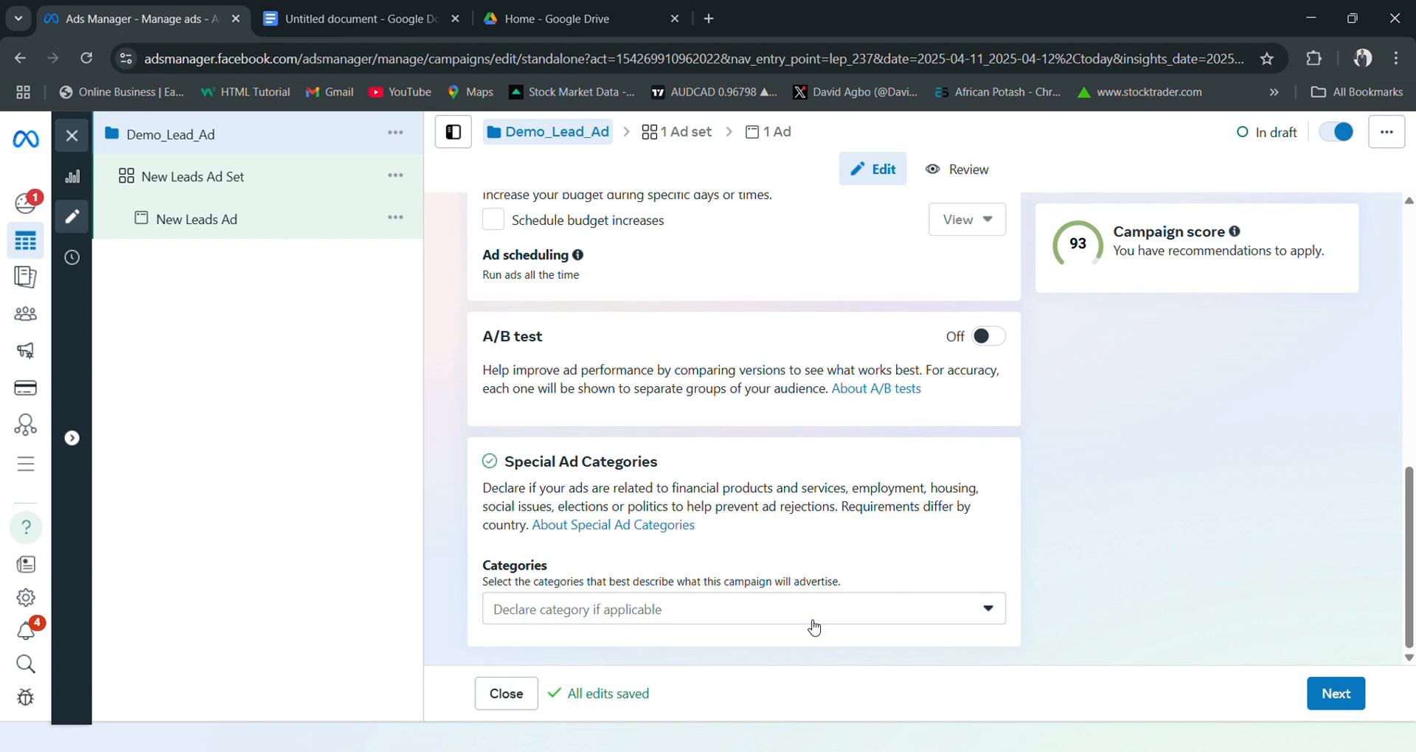
click(804, 619)
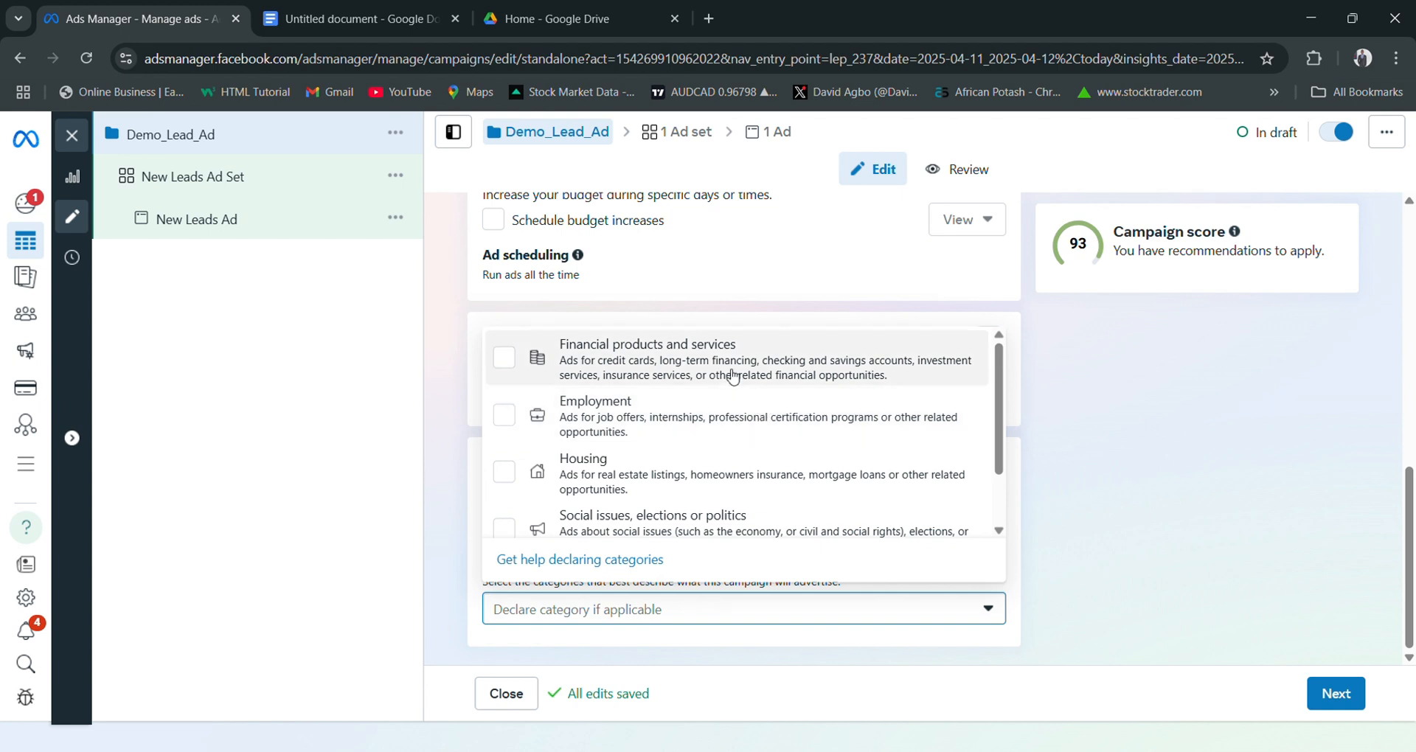
scroll(726, 435, down, 1)
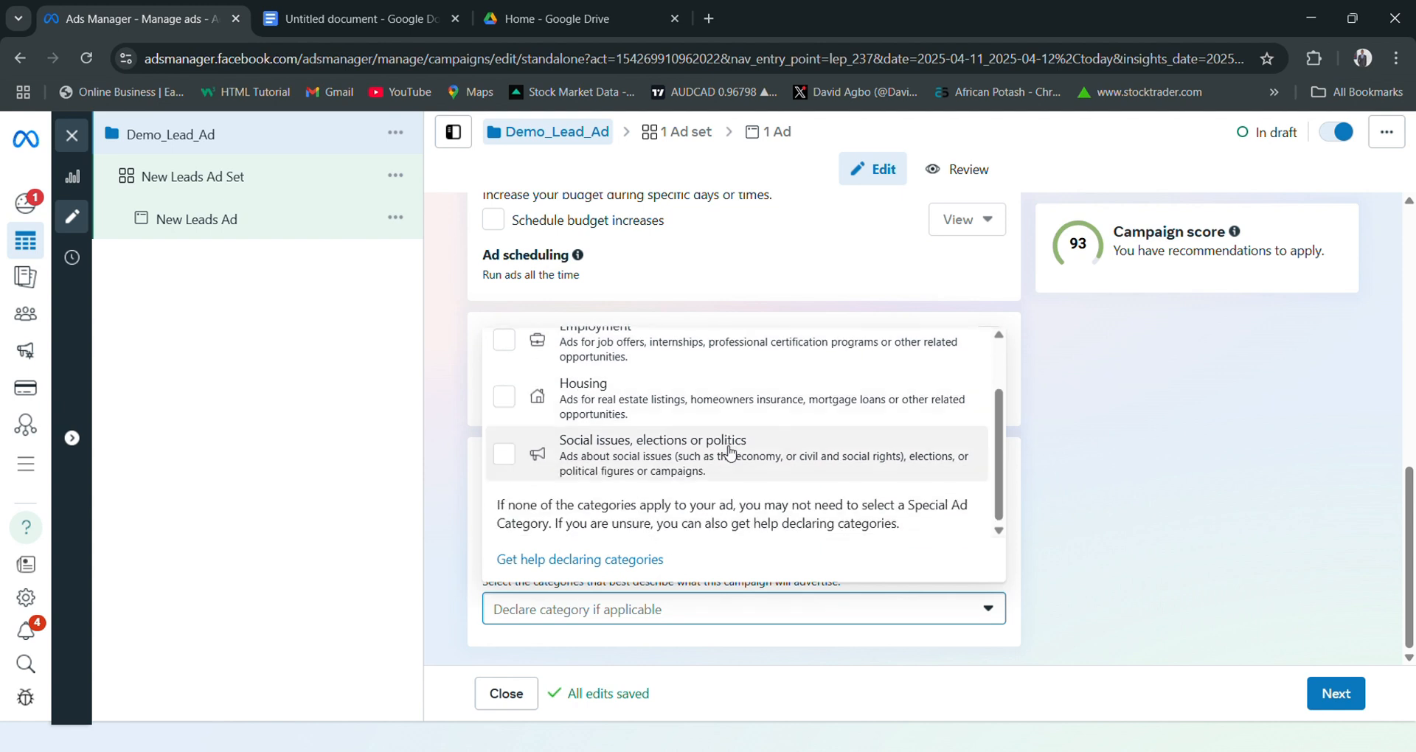
scroll(745, 443, up, 1)
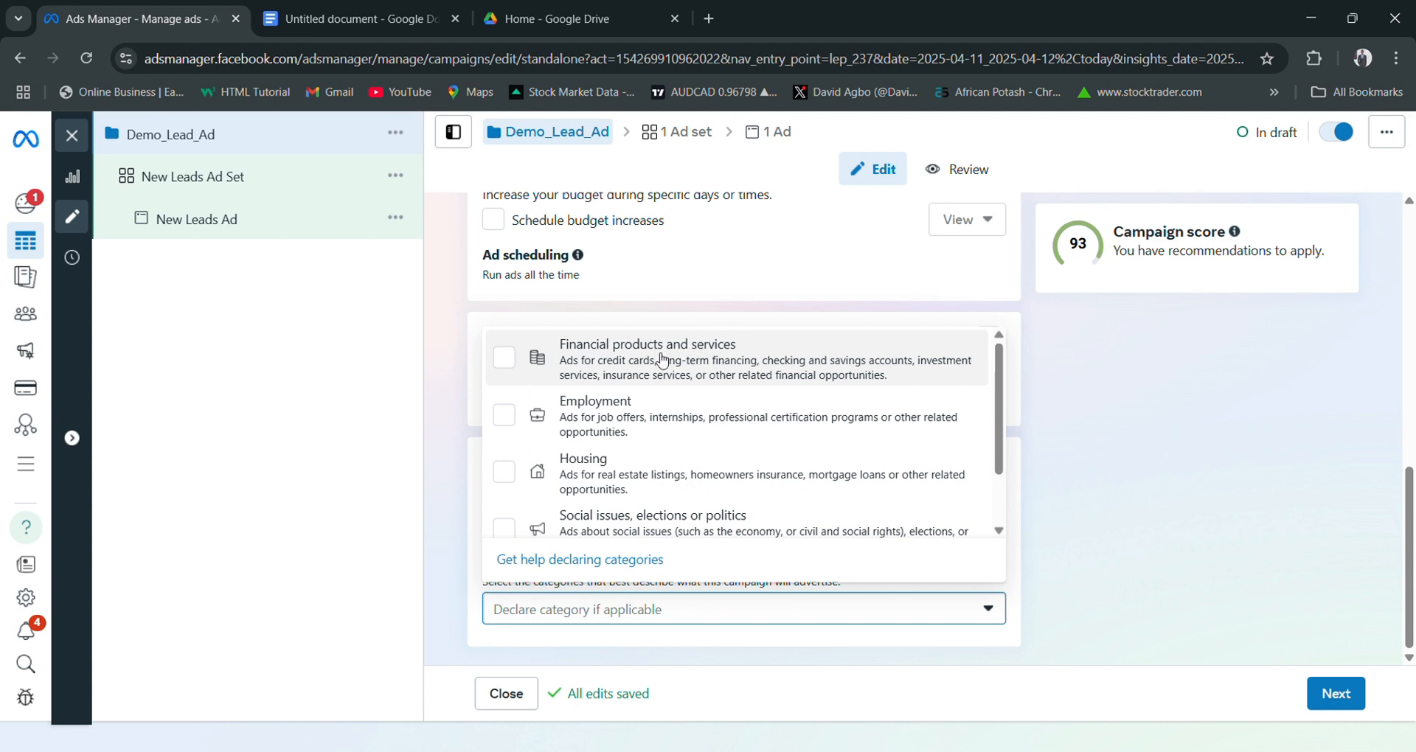
scroll(674, 374, down, 1)
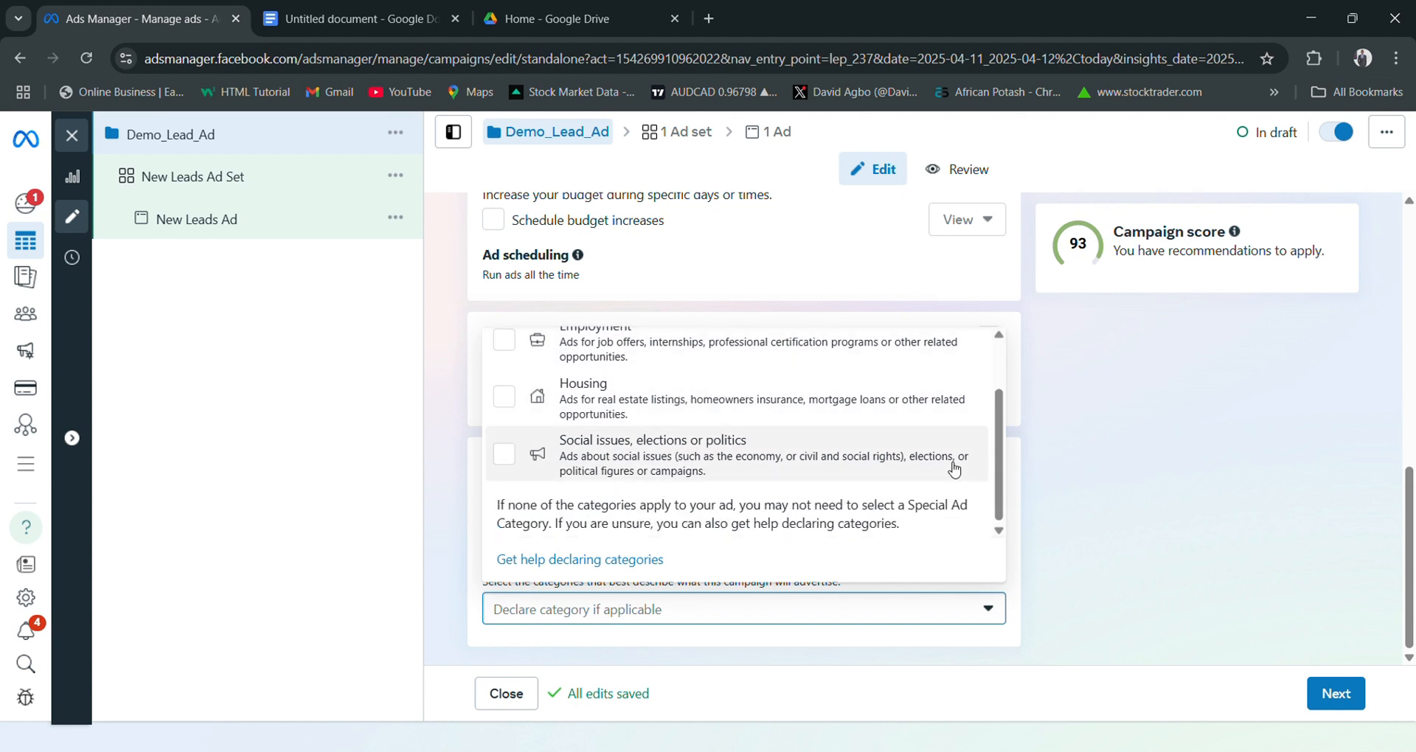
scroll(780, 452, up, 1)
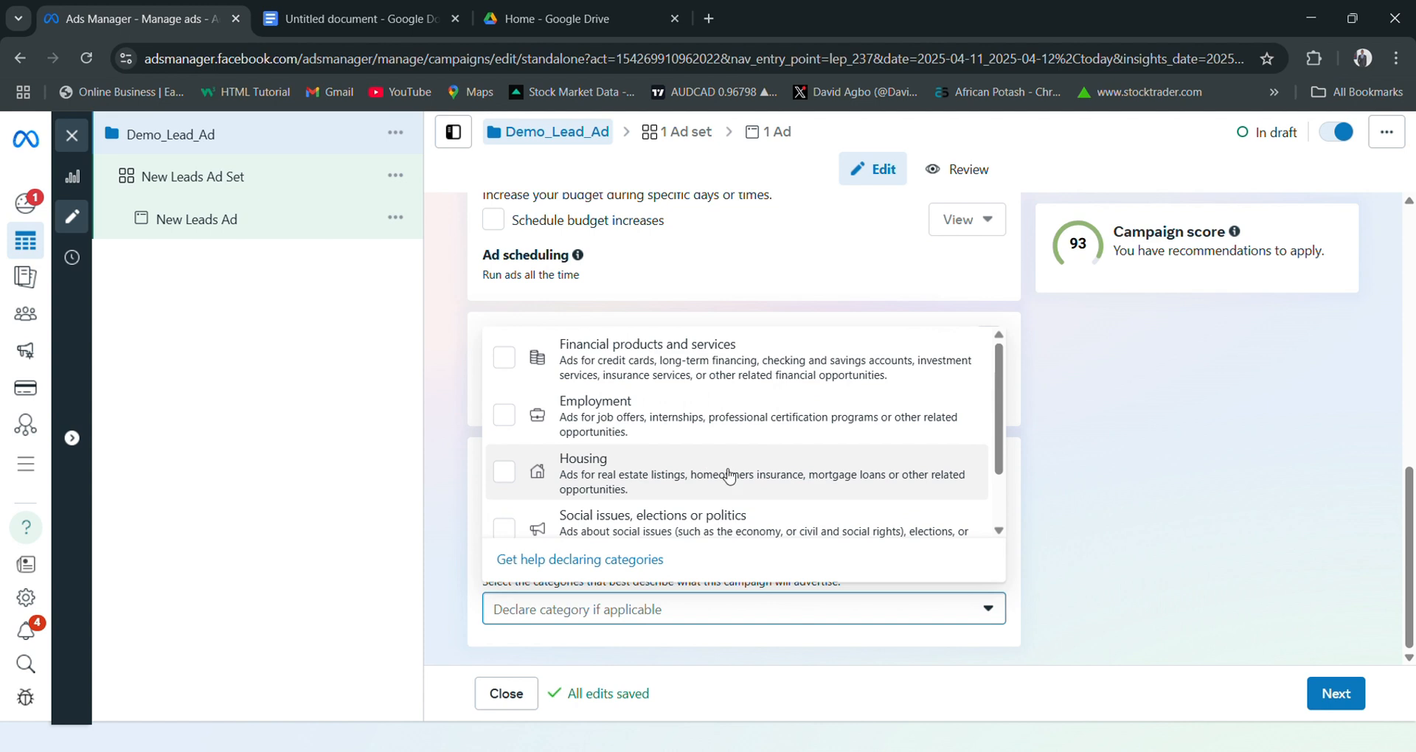
Proceed to the ad set settings and review the conversion locations, keeping Instant forms as the choice.
click(1355, 700)
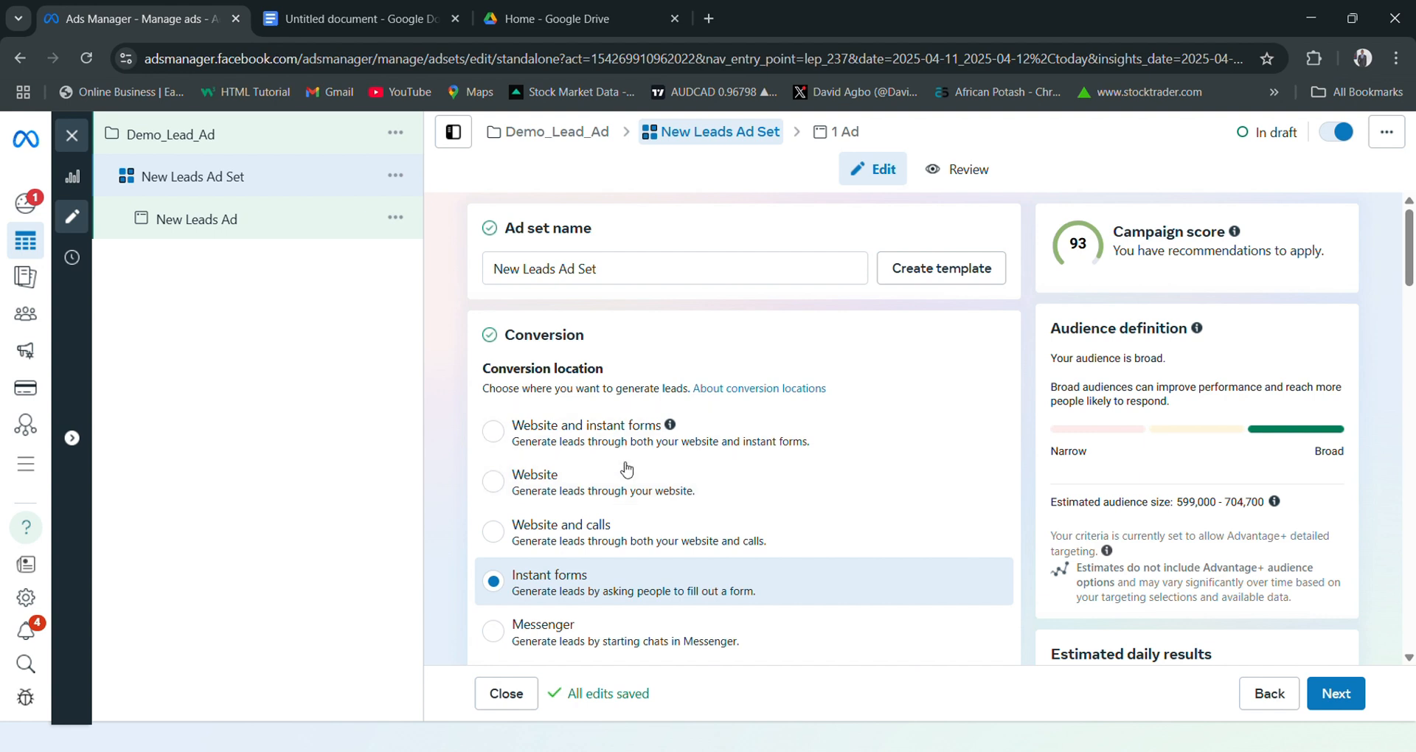
scroll(602, 562, down, 3)
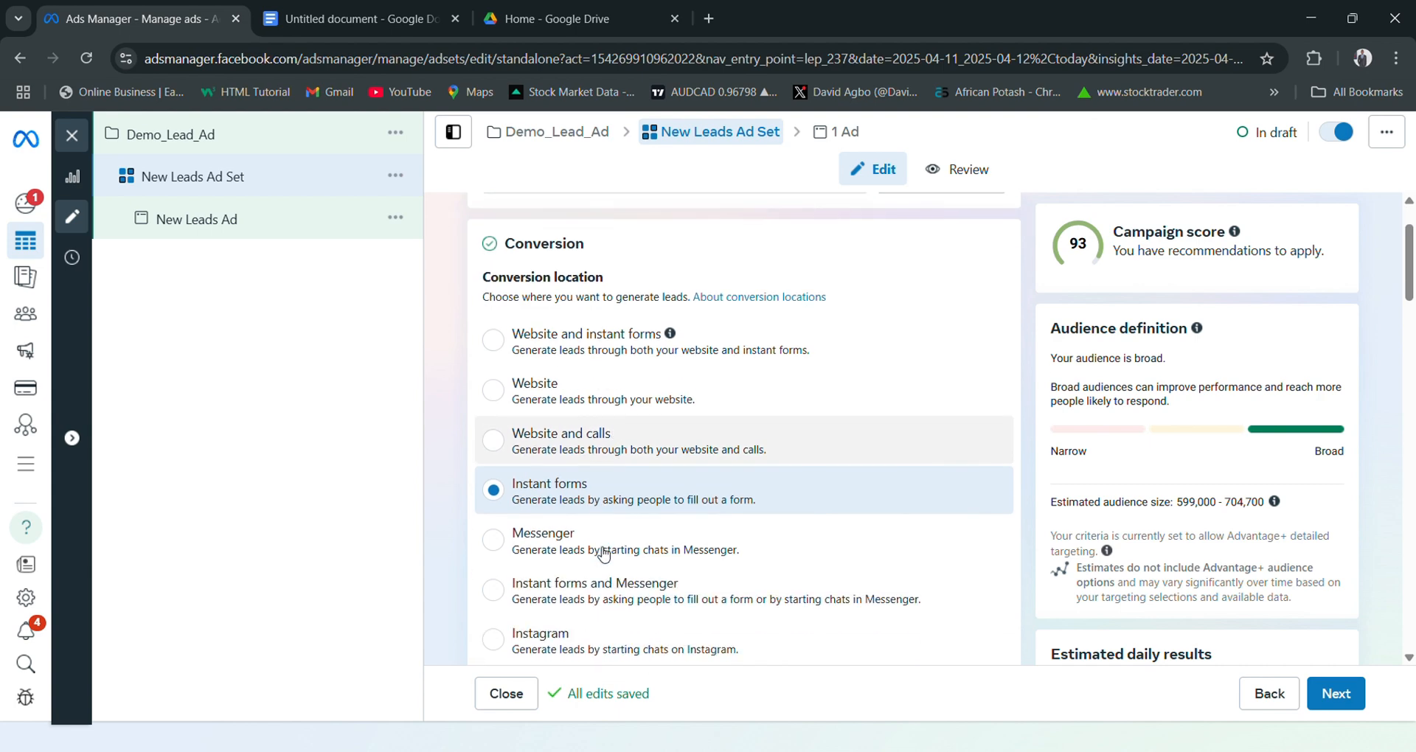
scroll(601, 532, down, 5)
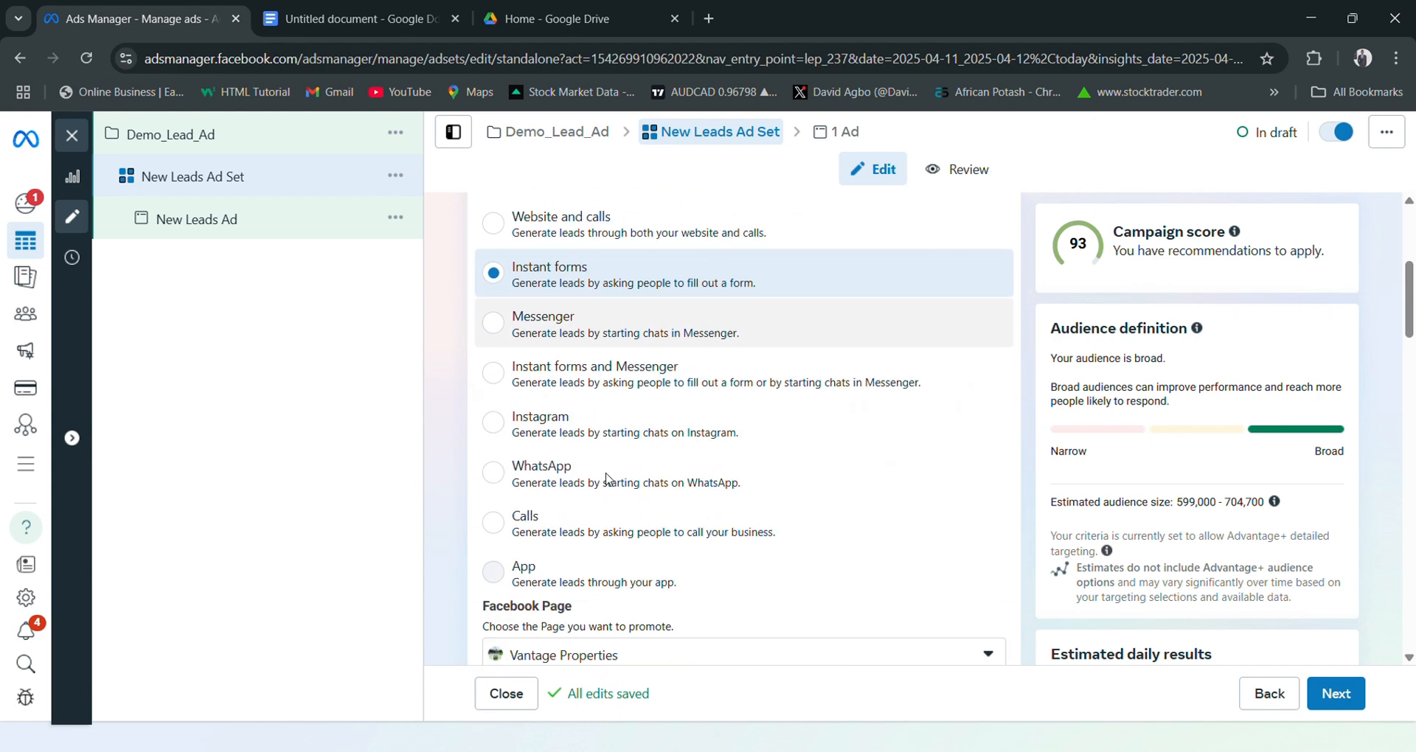
scroll(605, 447, up, 3)
scroll(605, 447, up, 1)
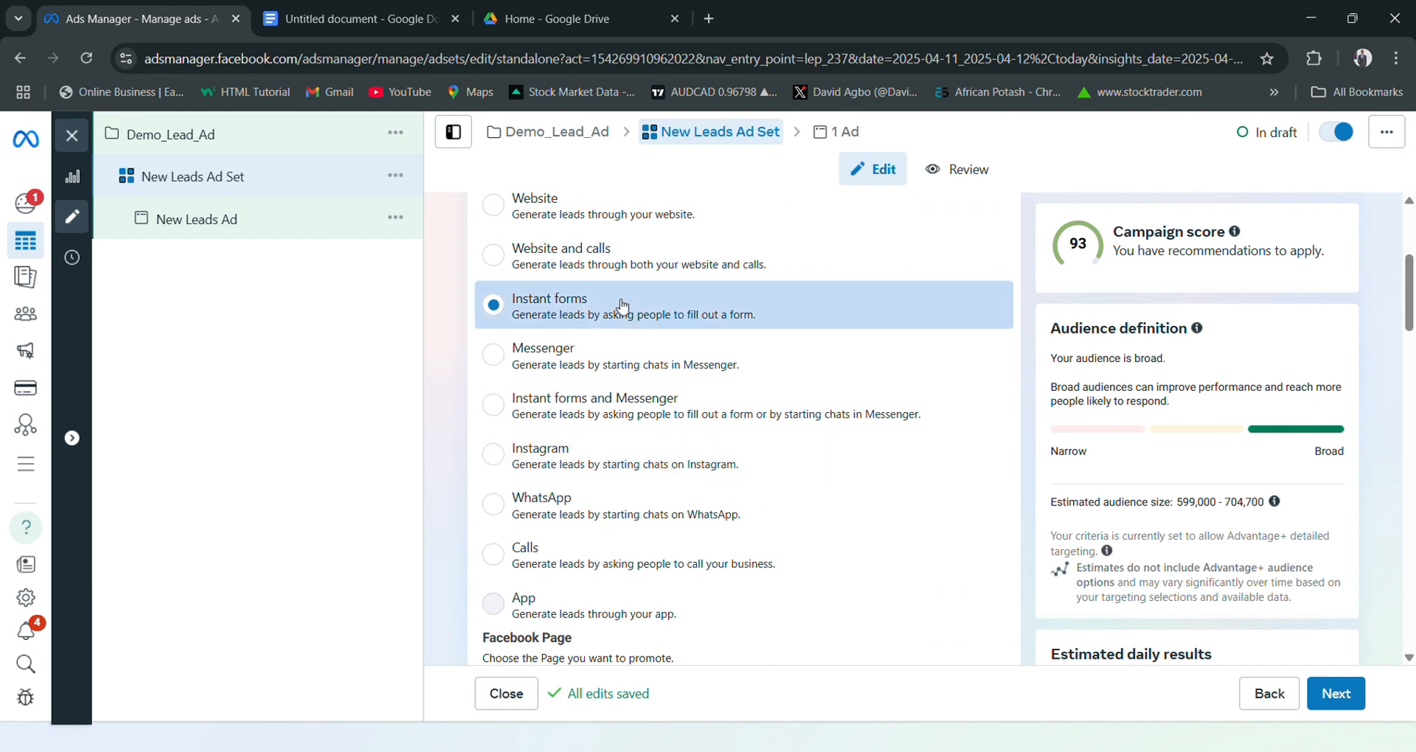
scroll(672, 428, down, 3)
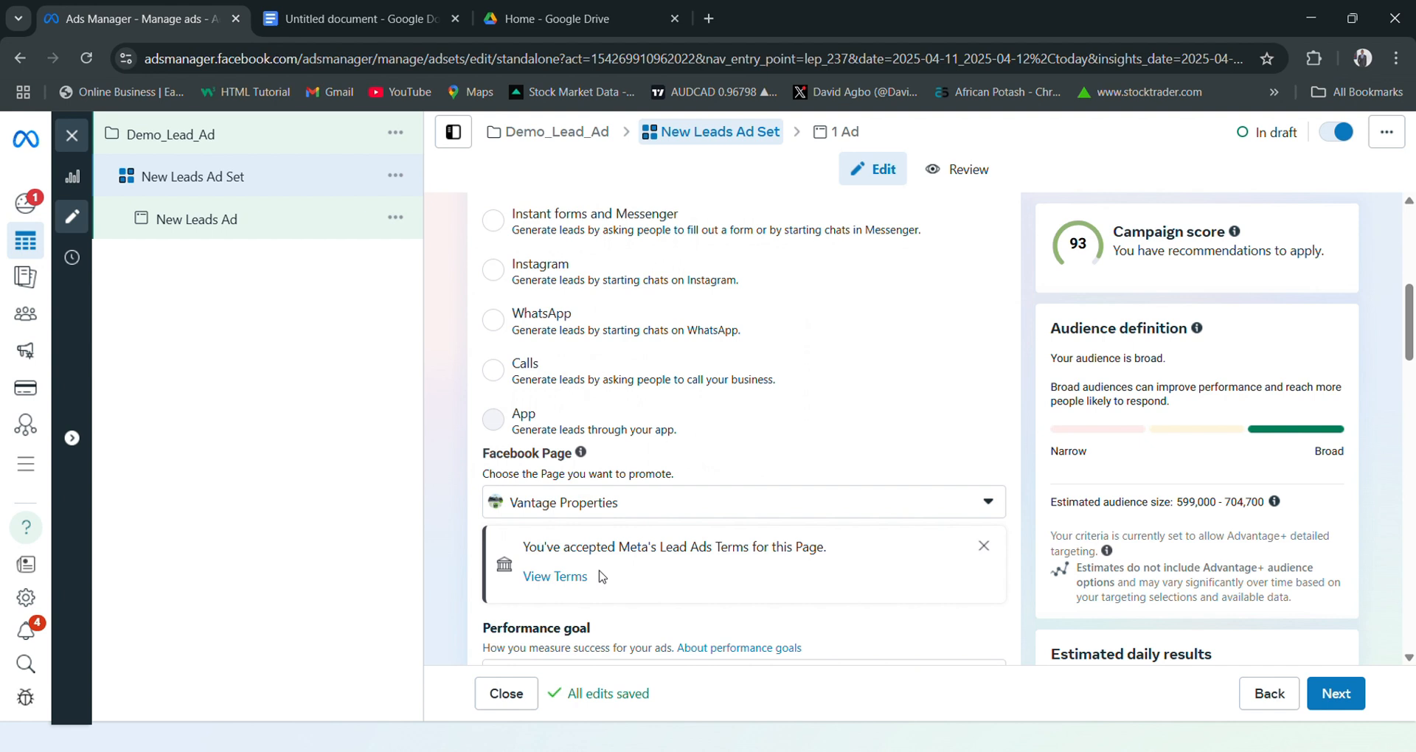
Look through the Facebook Pages available for promotion, keeping Vantage Properties as the Page.
click(988, 506)
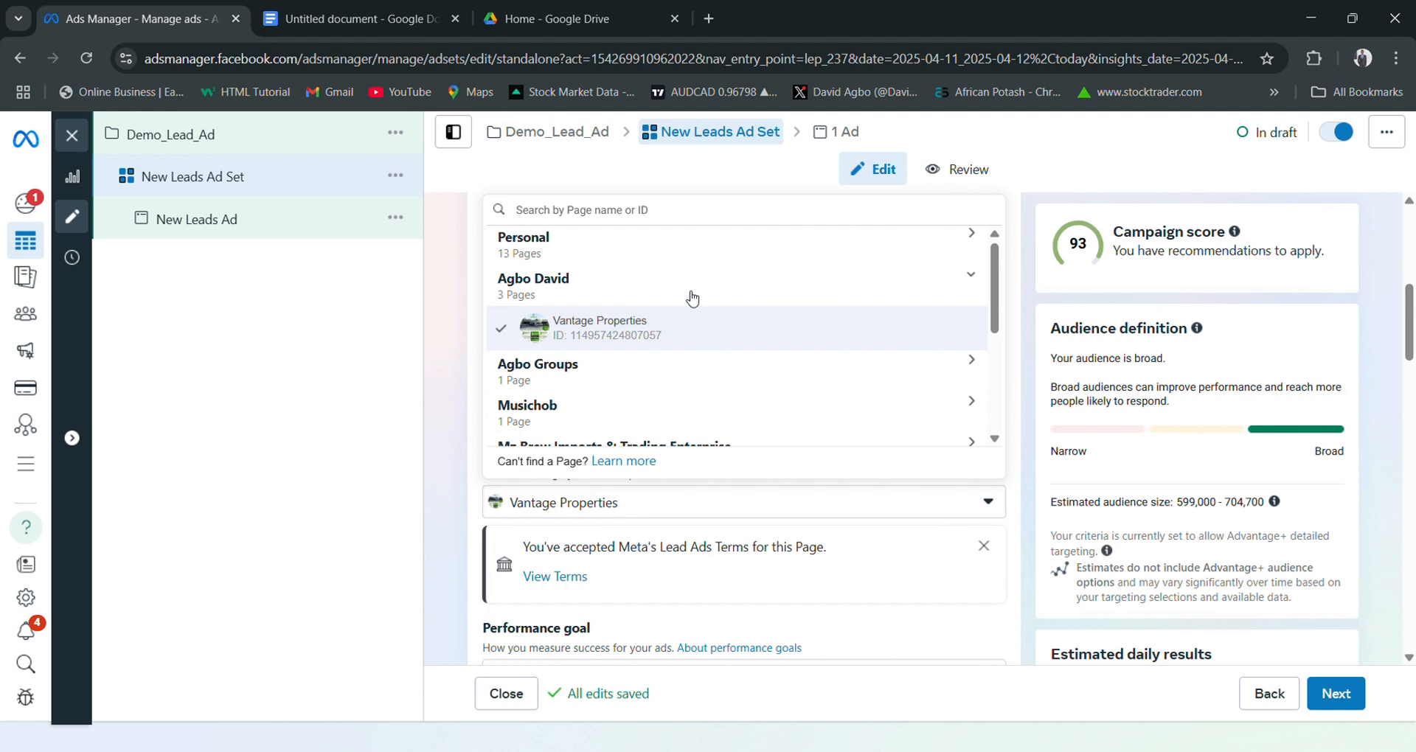
scroll(656, 303, down, 3)
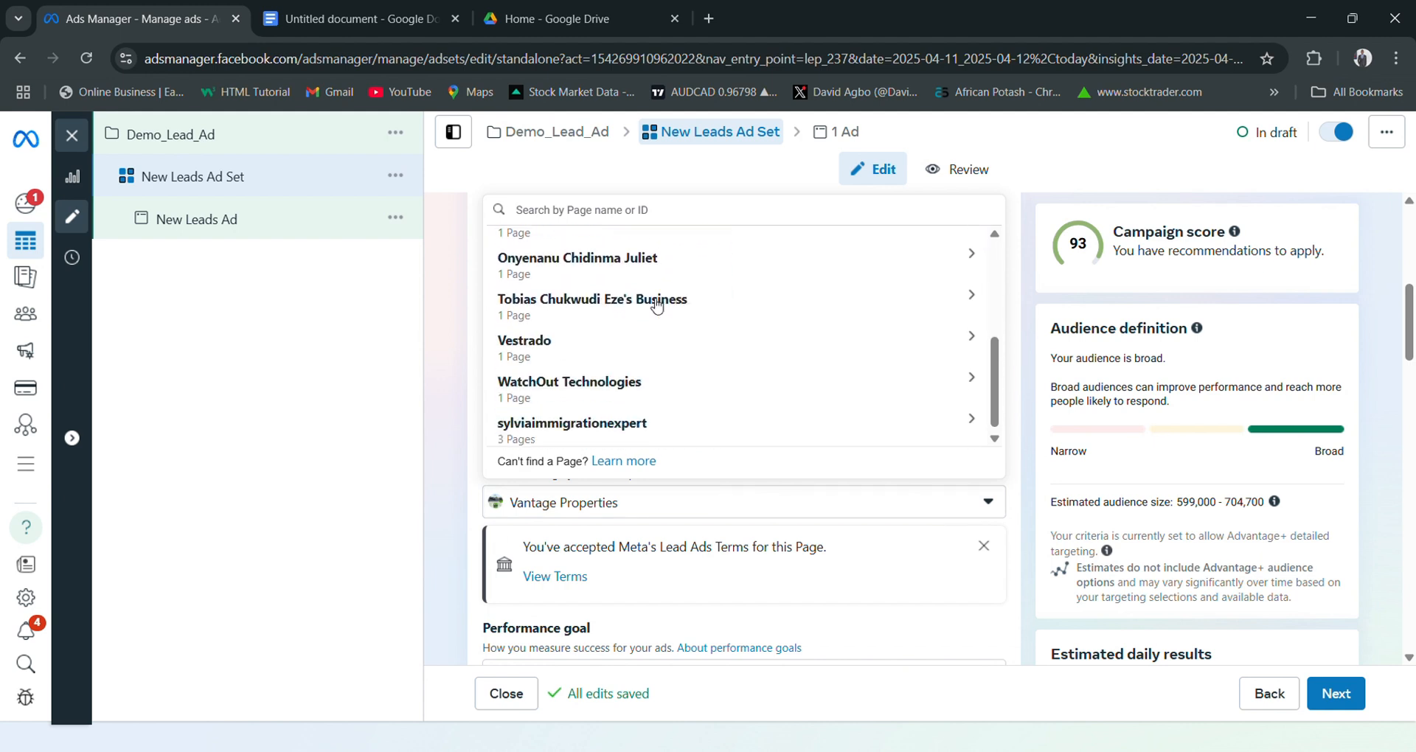
scroll(675, 350, up, 1)
scroll(675, 350, up, 3)
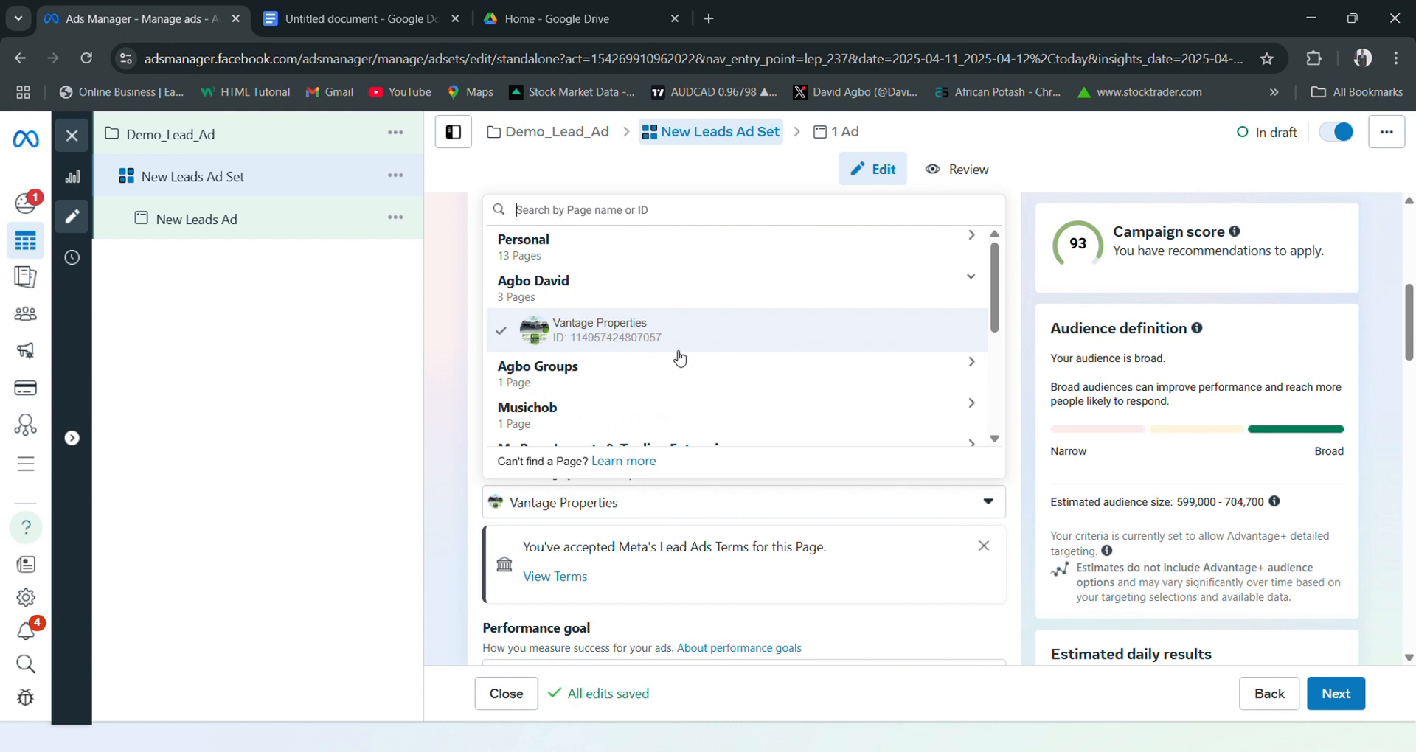
click(765, 519)
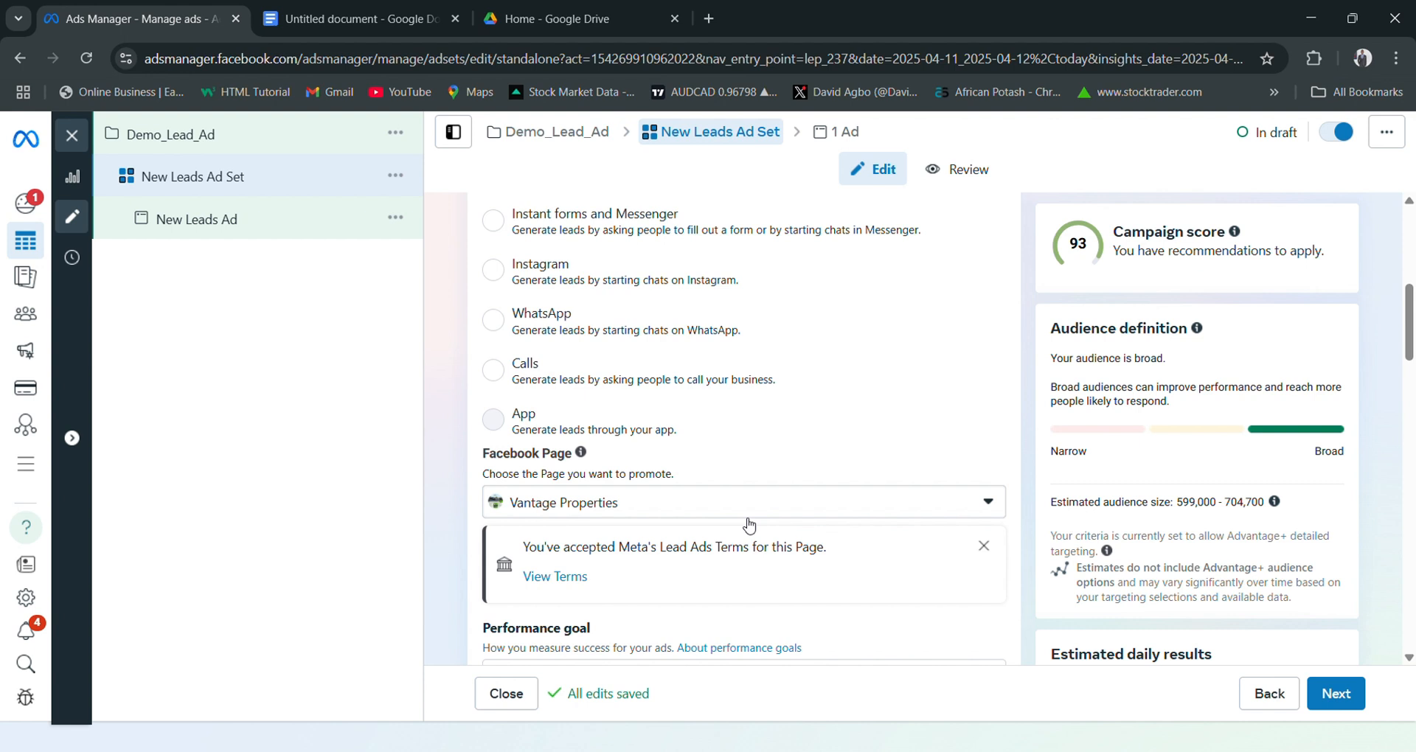
Review the ad set's performance goal, dynamic creative, catalog, budget and schedule, and audience control settings.
scroll(707, 516, down, 3)
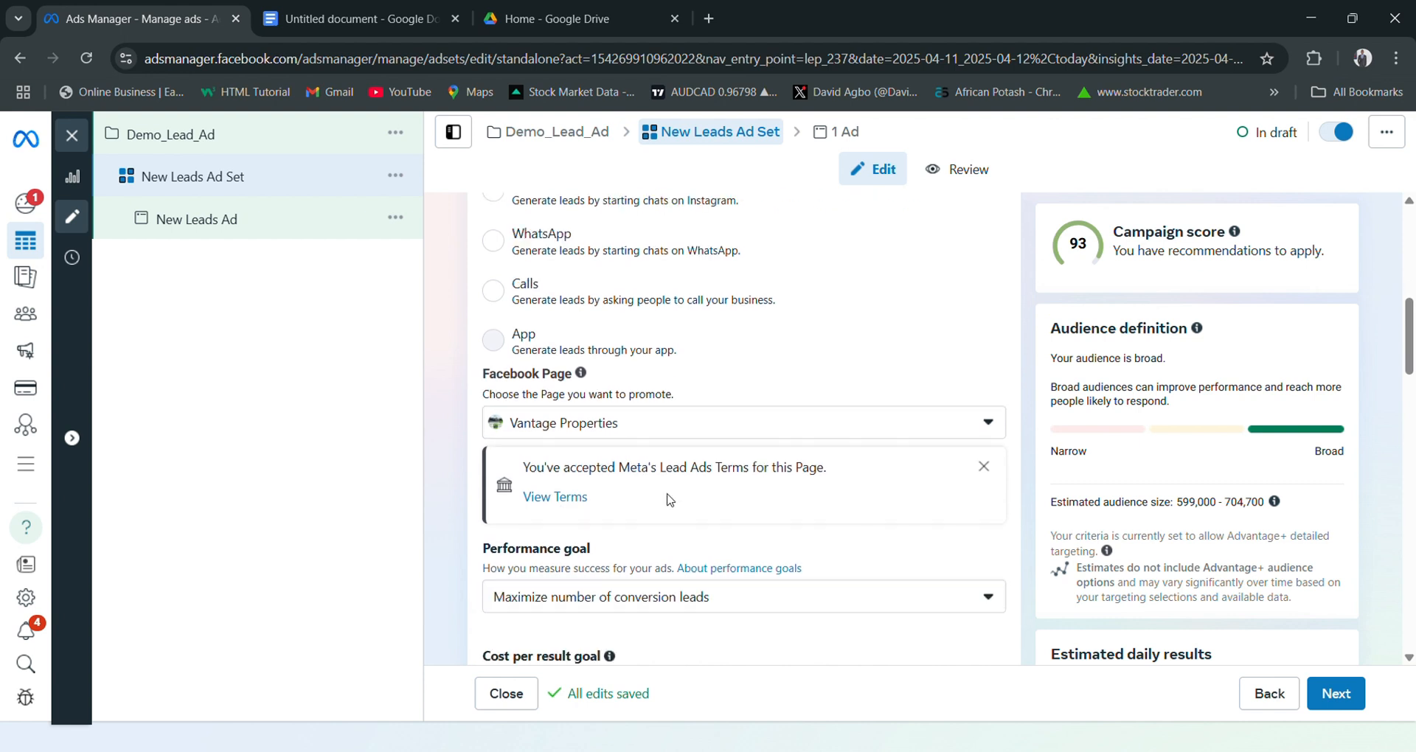
scroll(670, 508, down, 5)
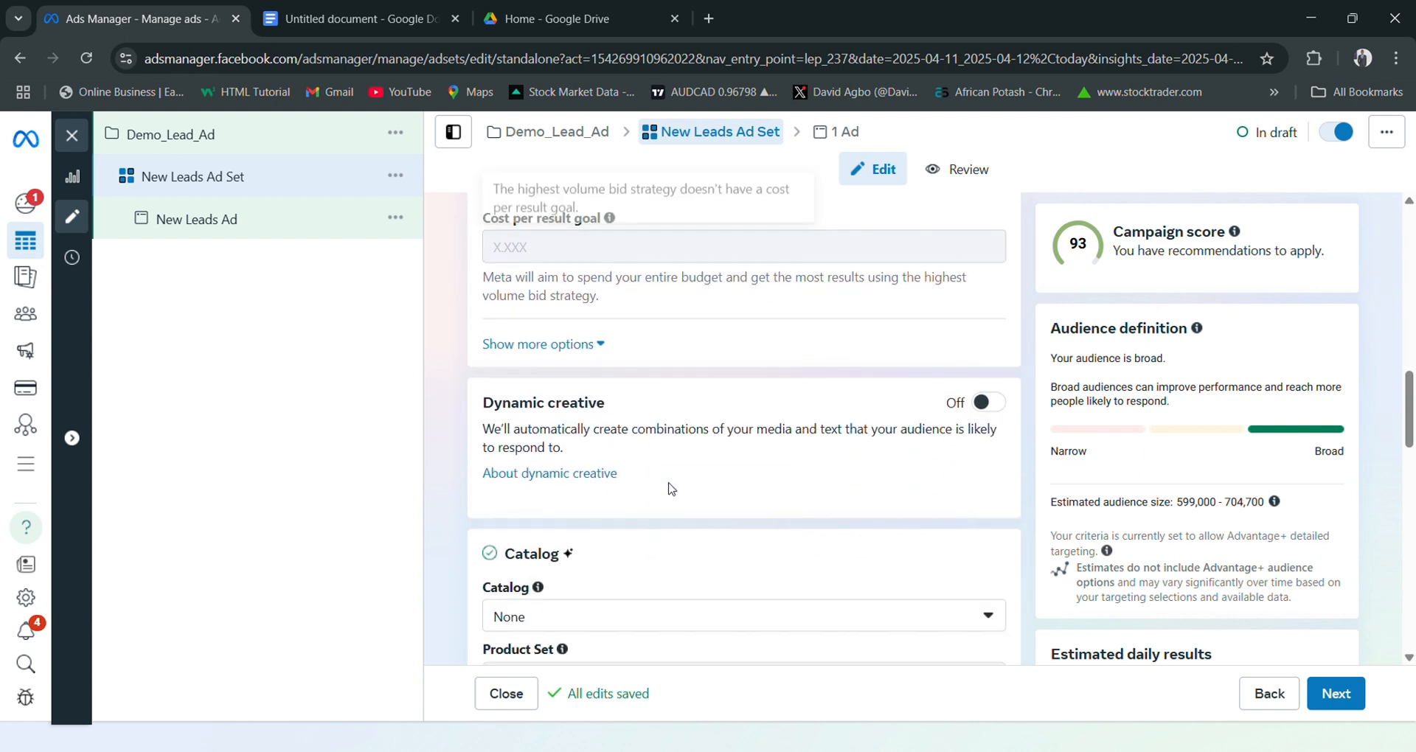
scroll(649, 325, down, 1)
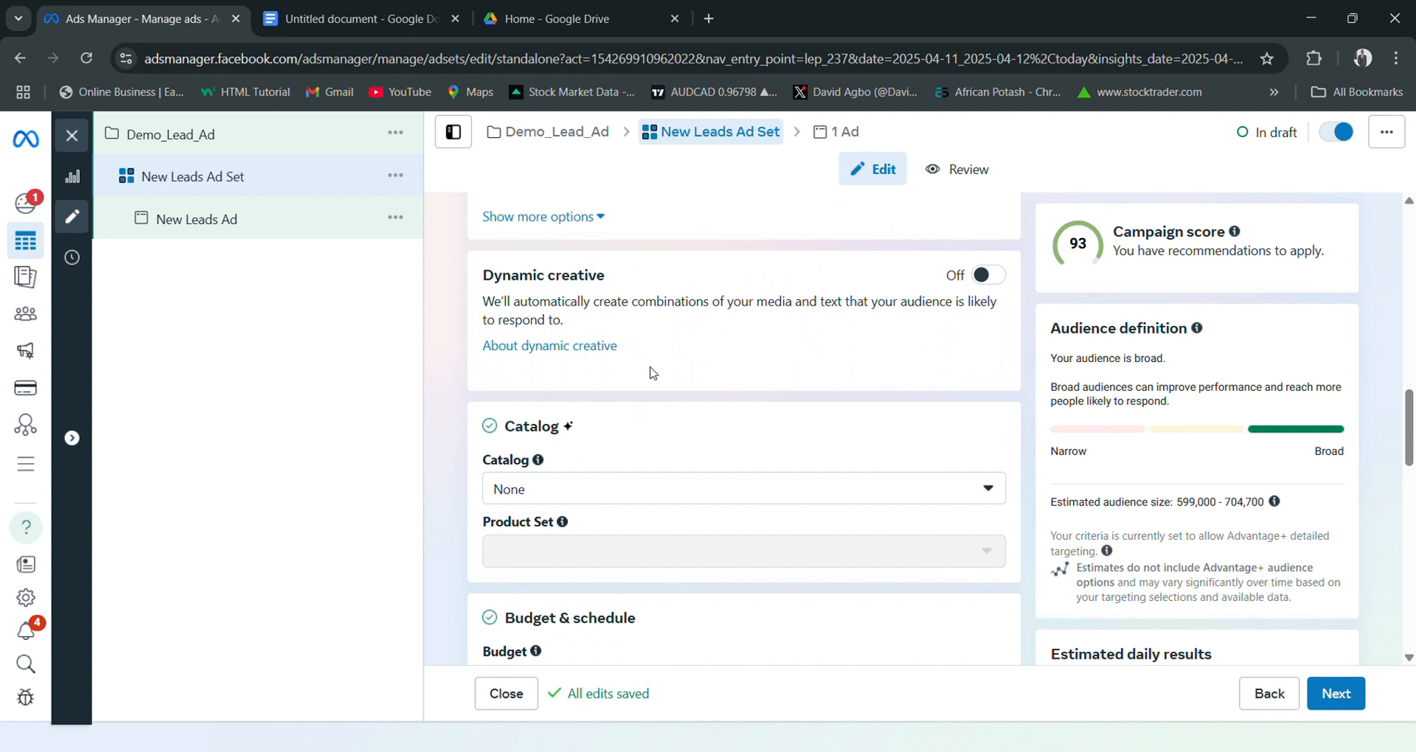
scroll(649, 373, down, 5)
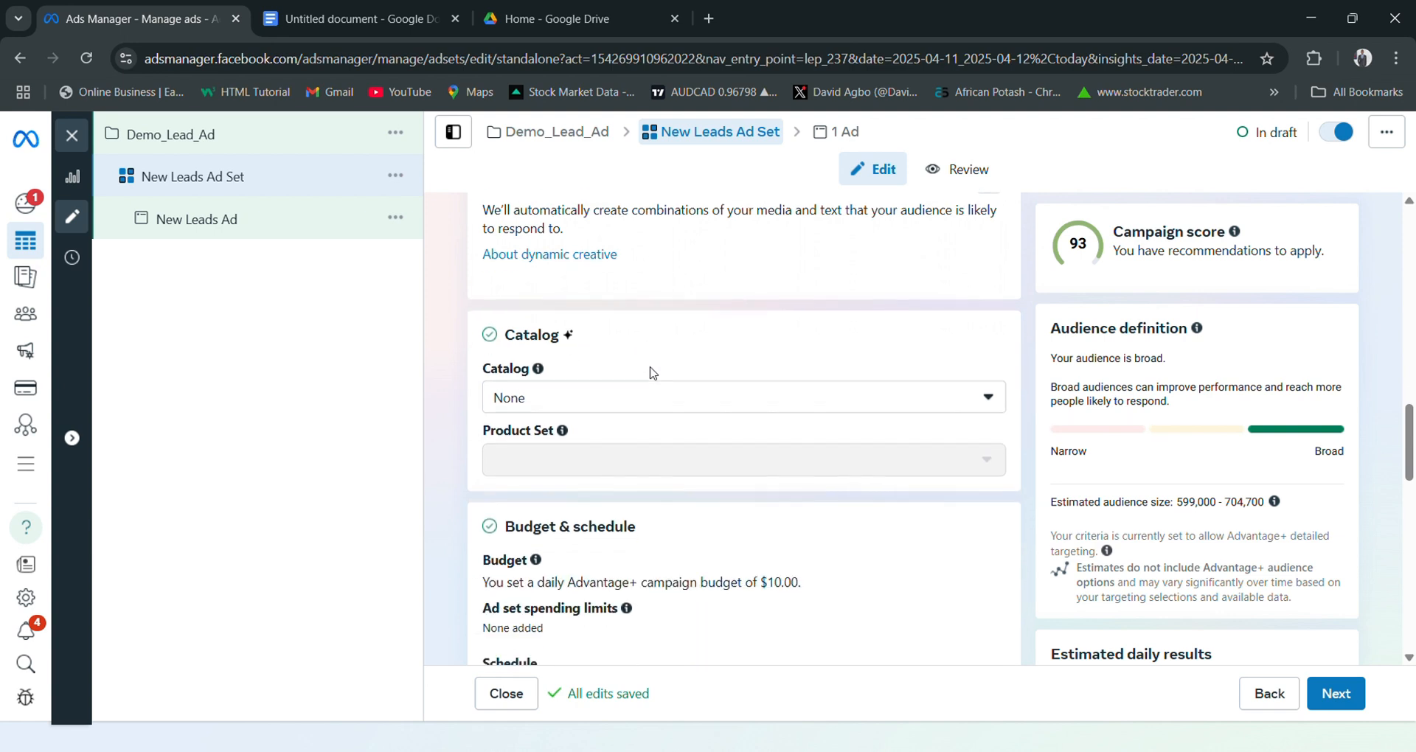
scroll(655, 385, down, 1)
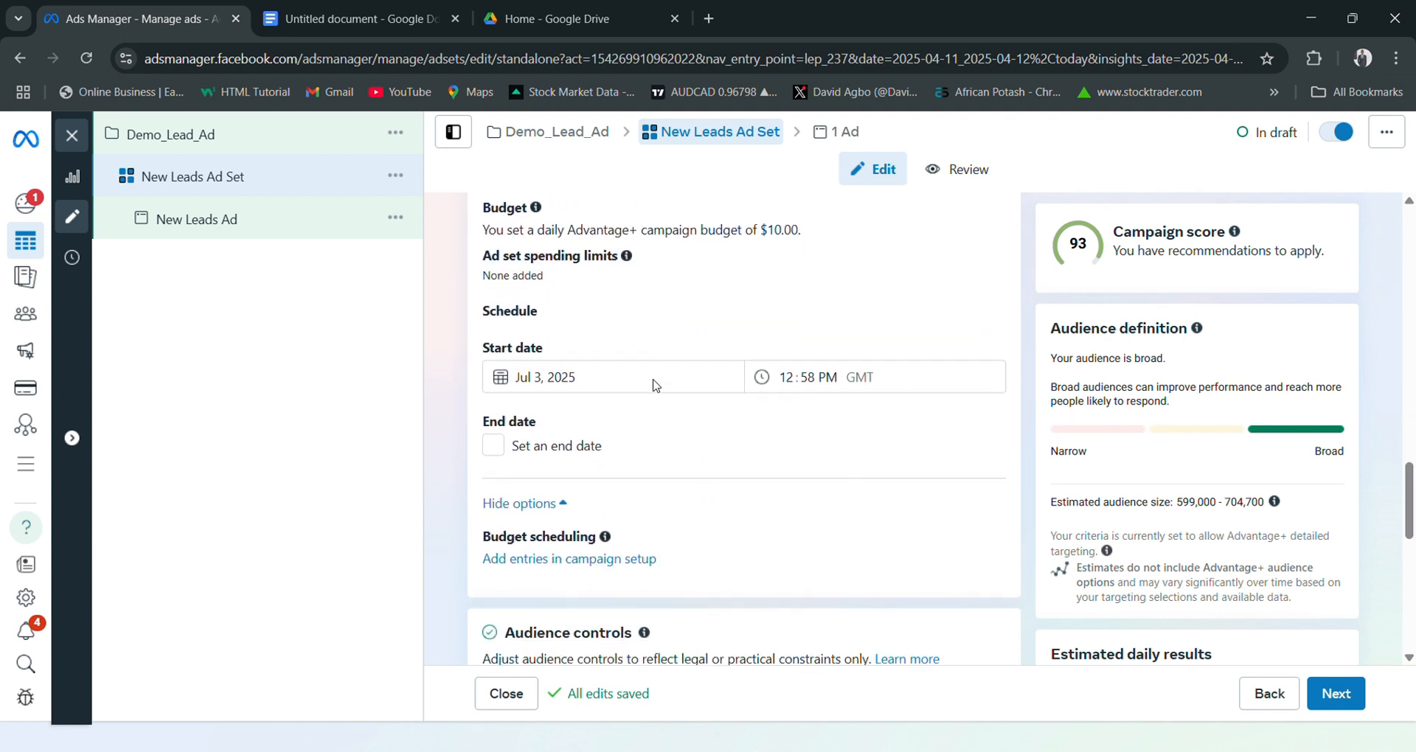
scroll(623, 360, up, 2)
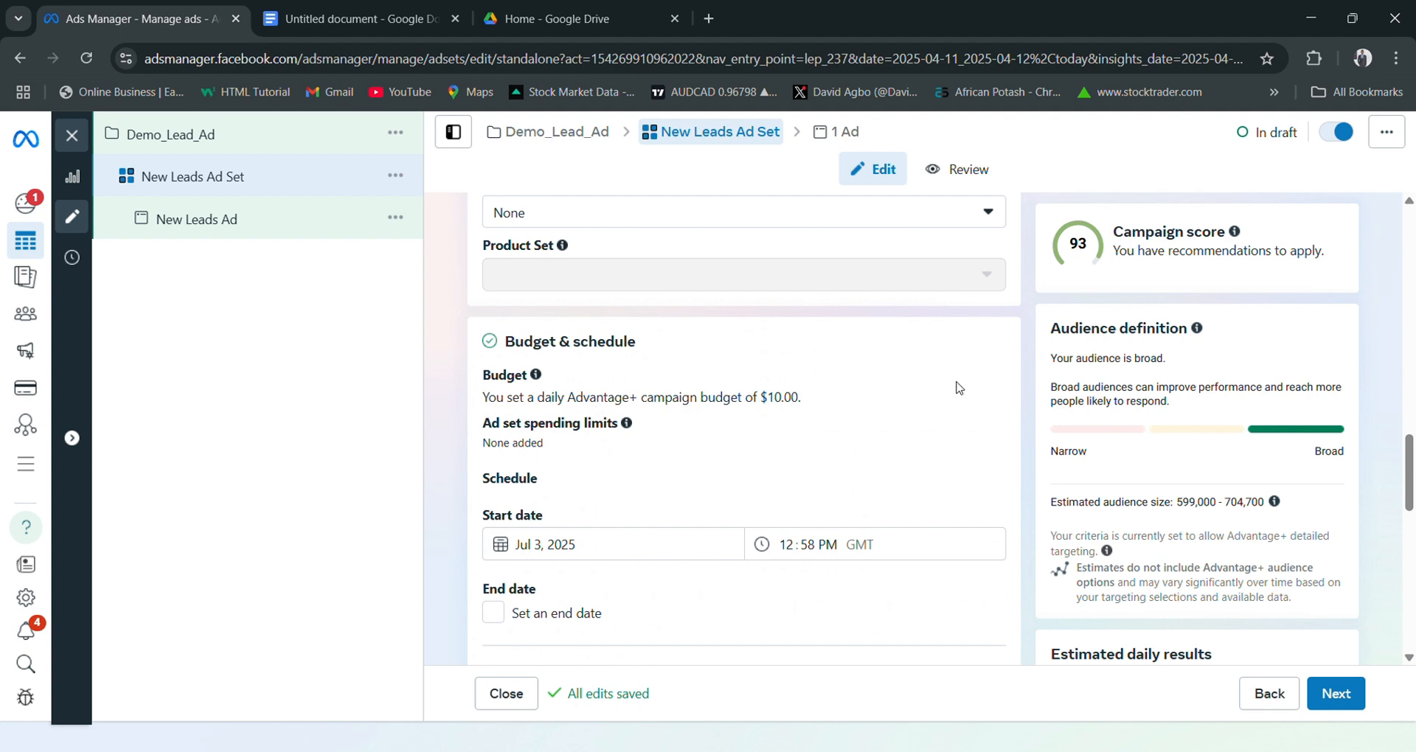
scroll(935, 382, down, 2)
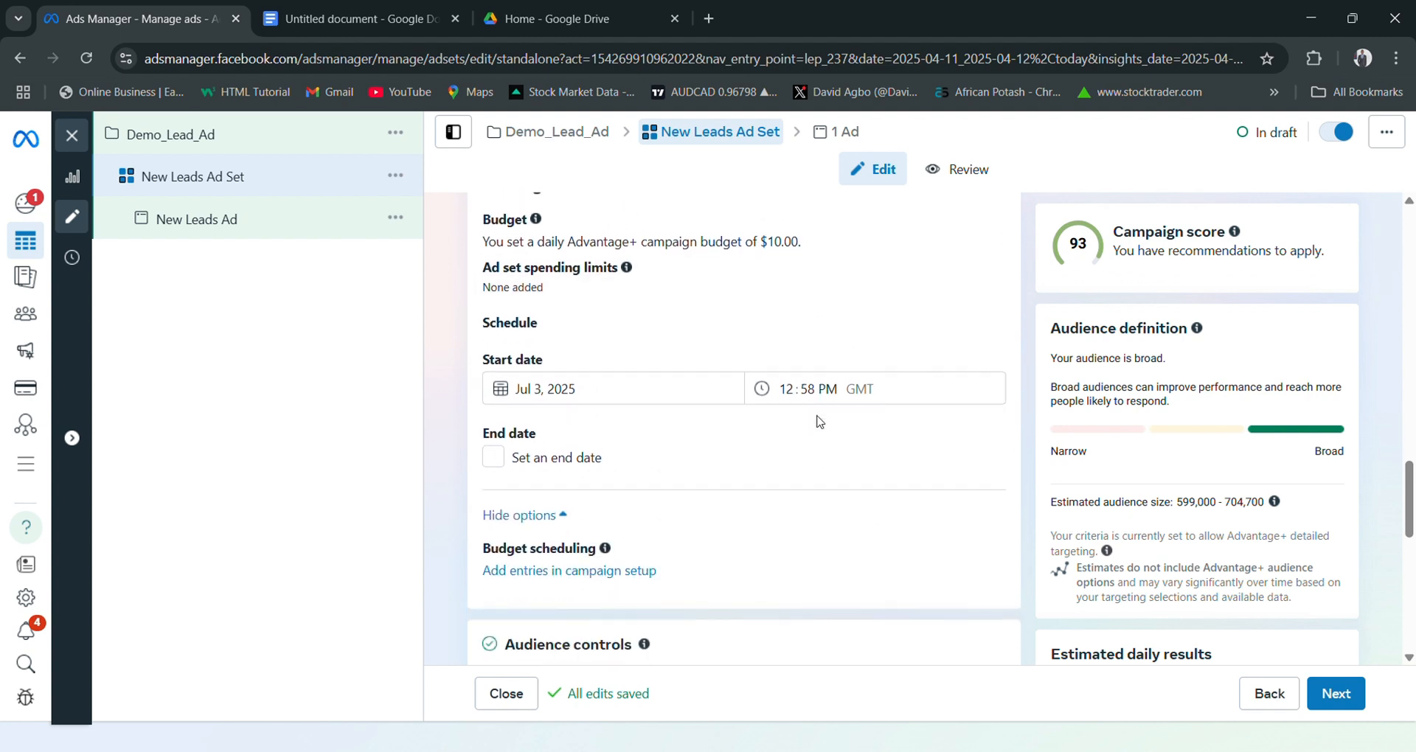
scroll(819, 422, down, 4)
scroll(749, 421, up, 1)
scroll(752, 421, down, 2)
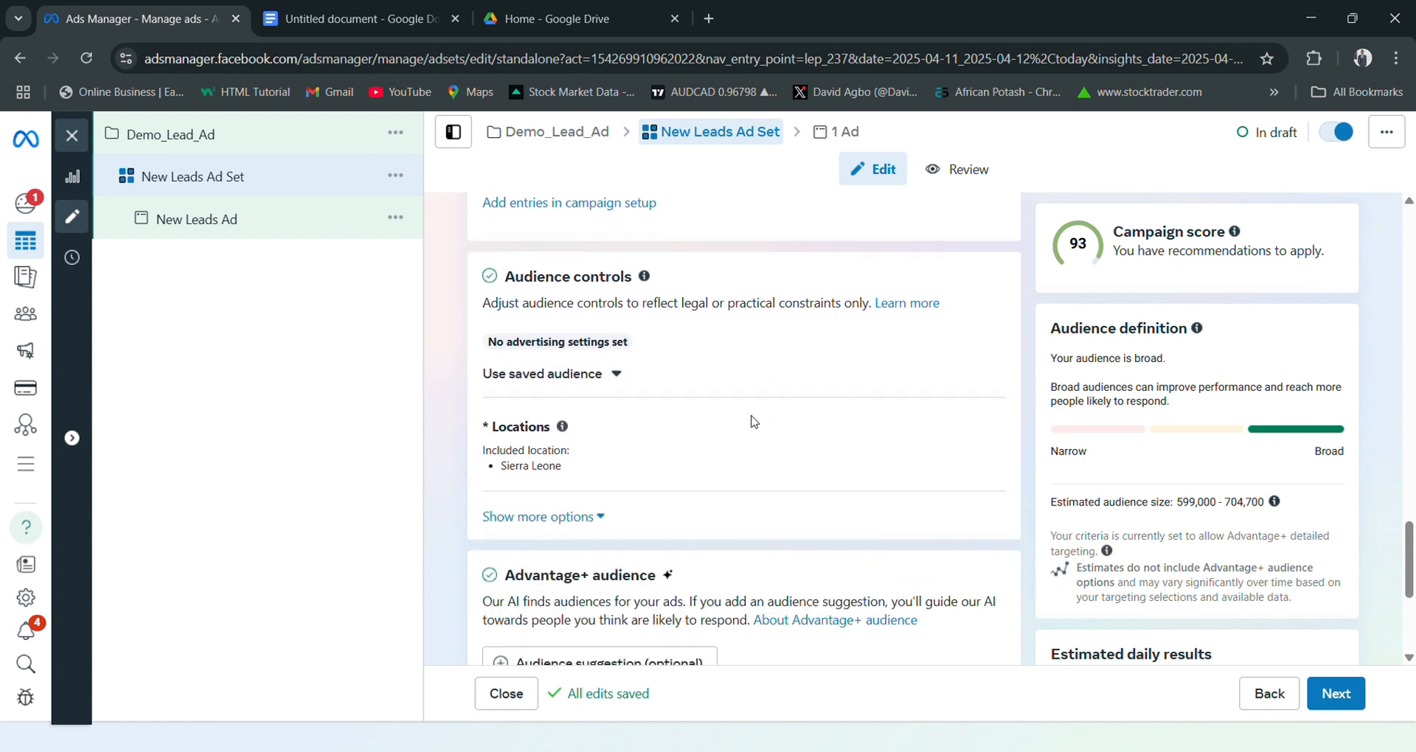
scroll(752, 421, down, 1)
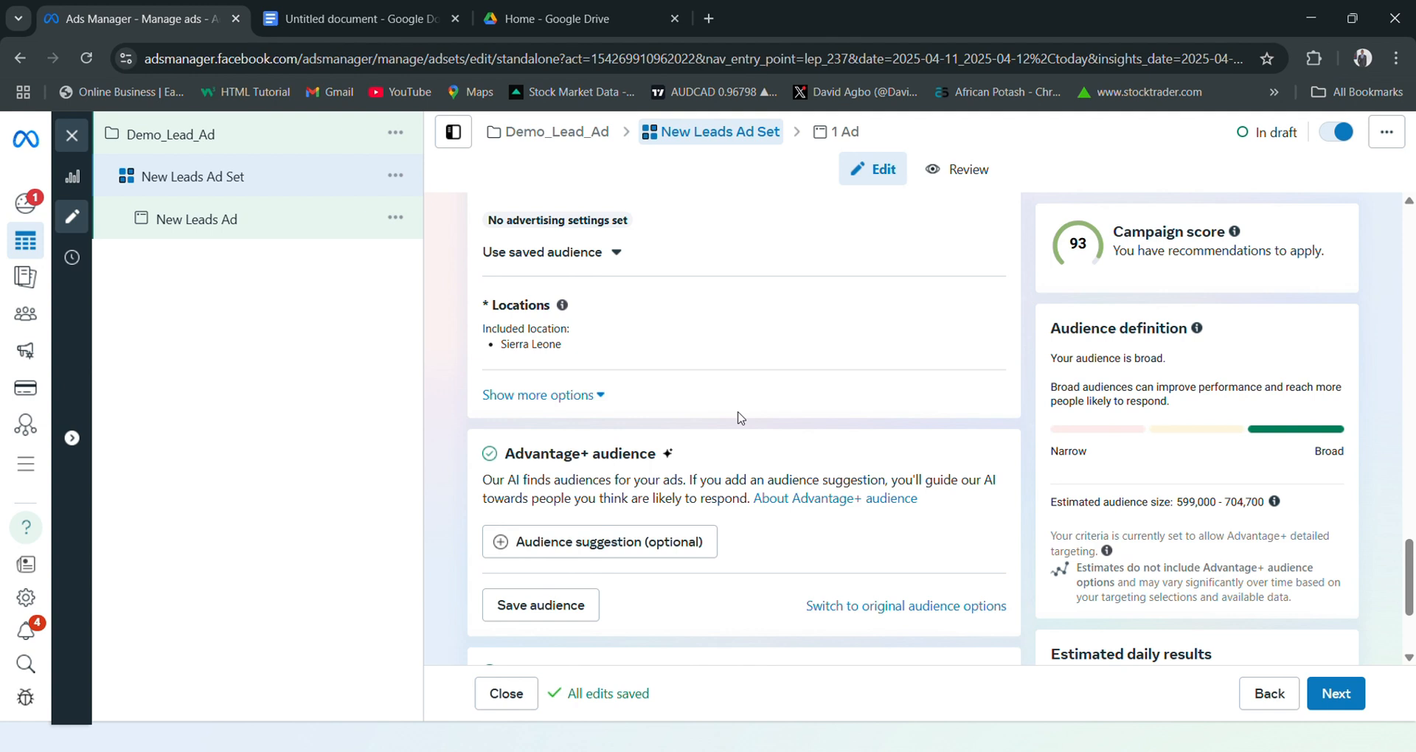
Switch the ad set from Advantage+ audience to the original audience options.
scroll(740, 418, up, 3)
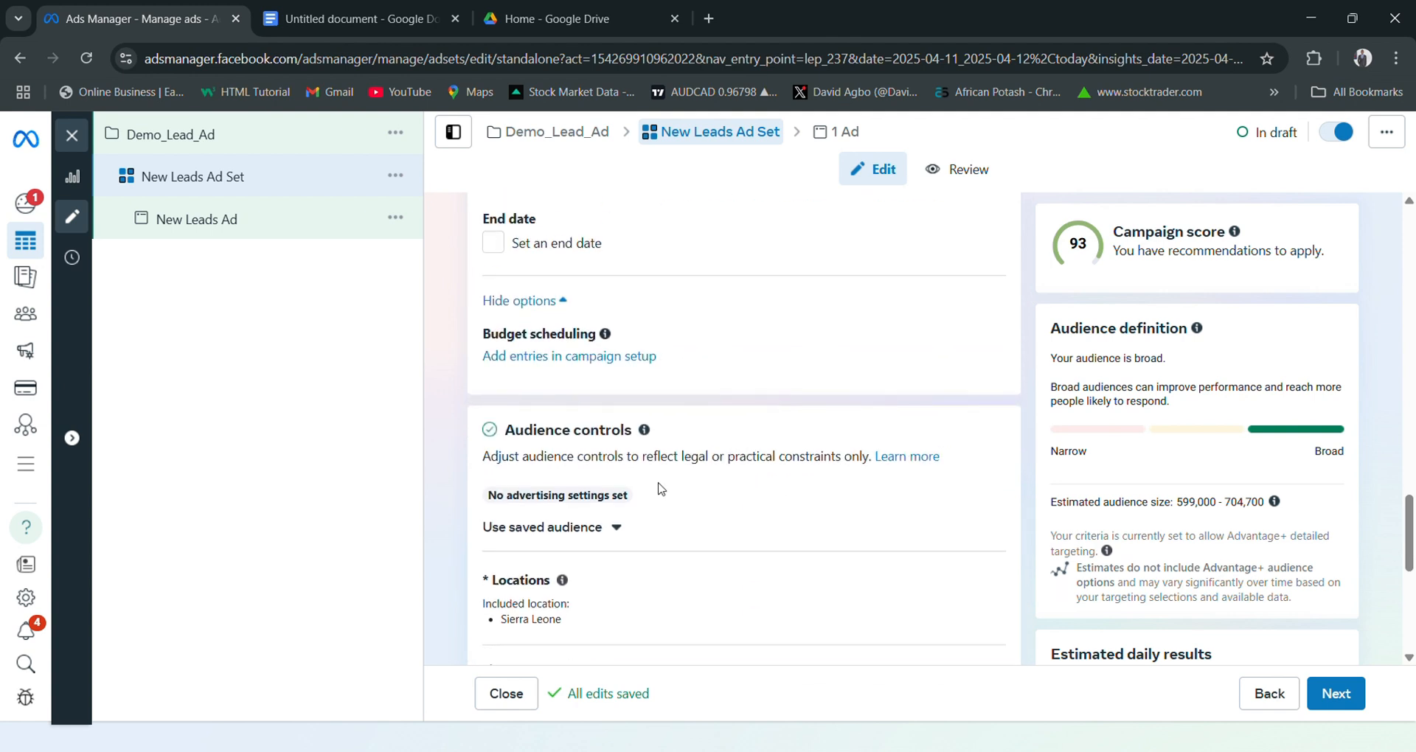
scroll(658, 503, down, 2)
scroll(658, 503, down, 4)
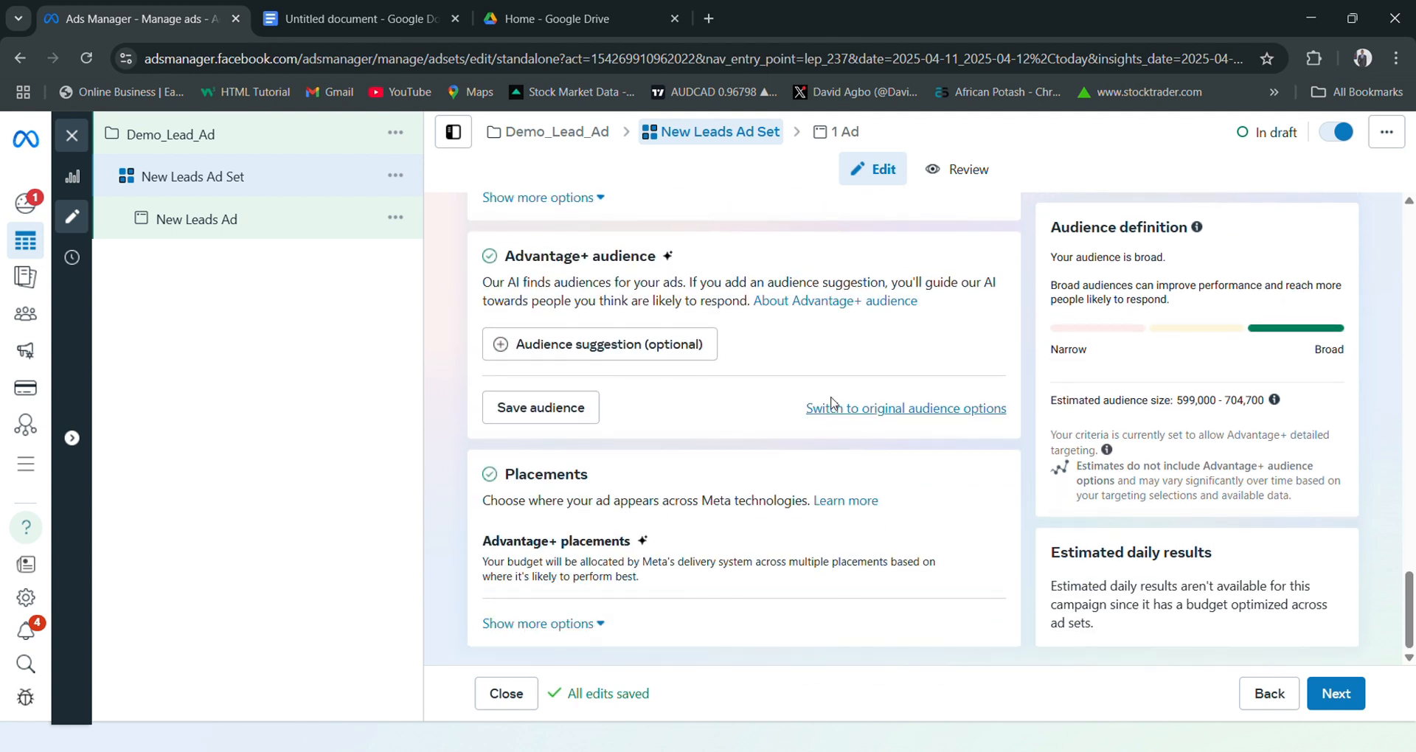
click(919, 410)
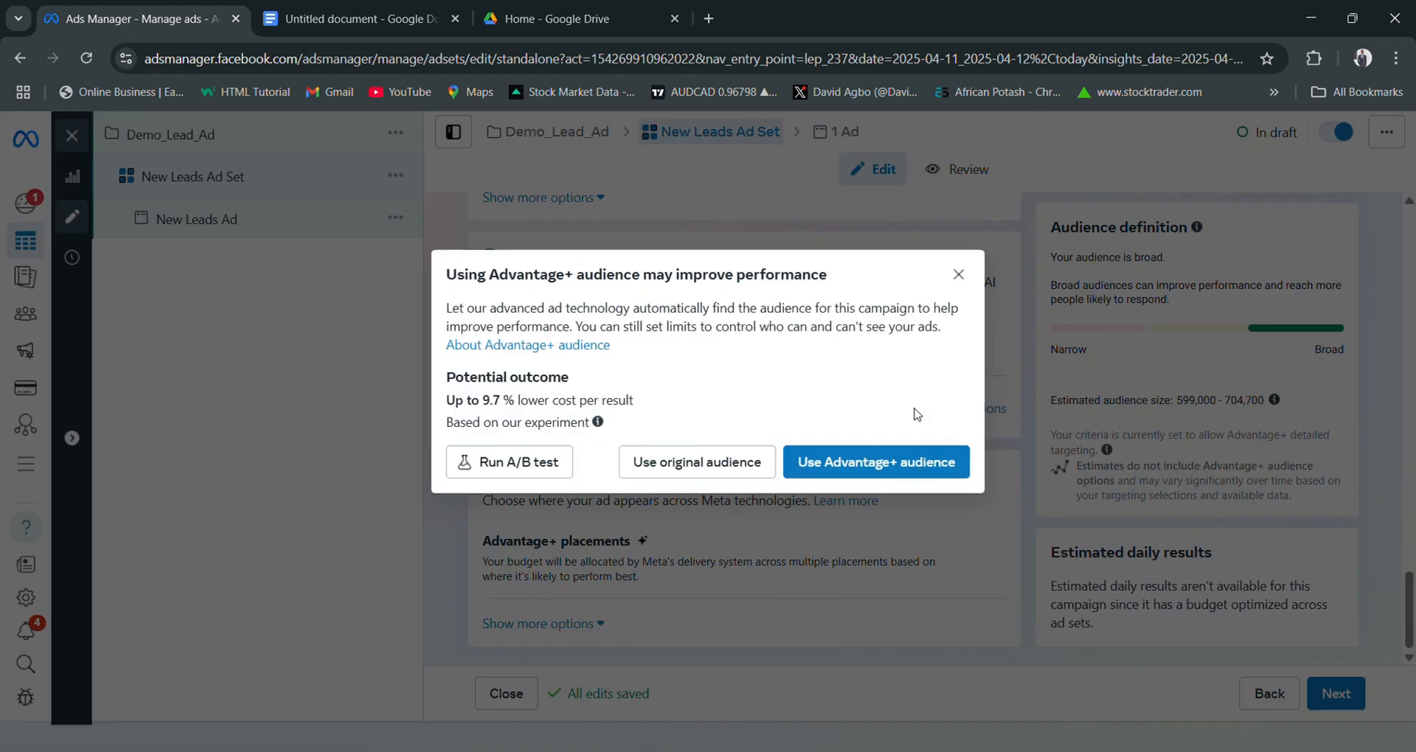
click(706, 464)
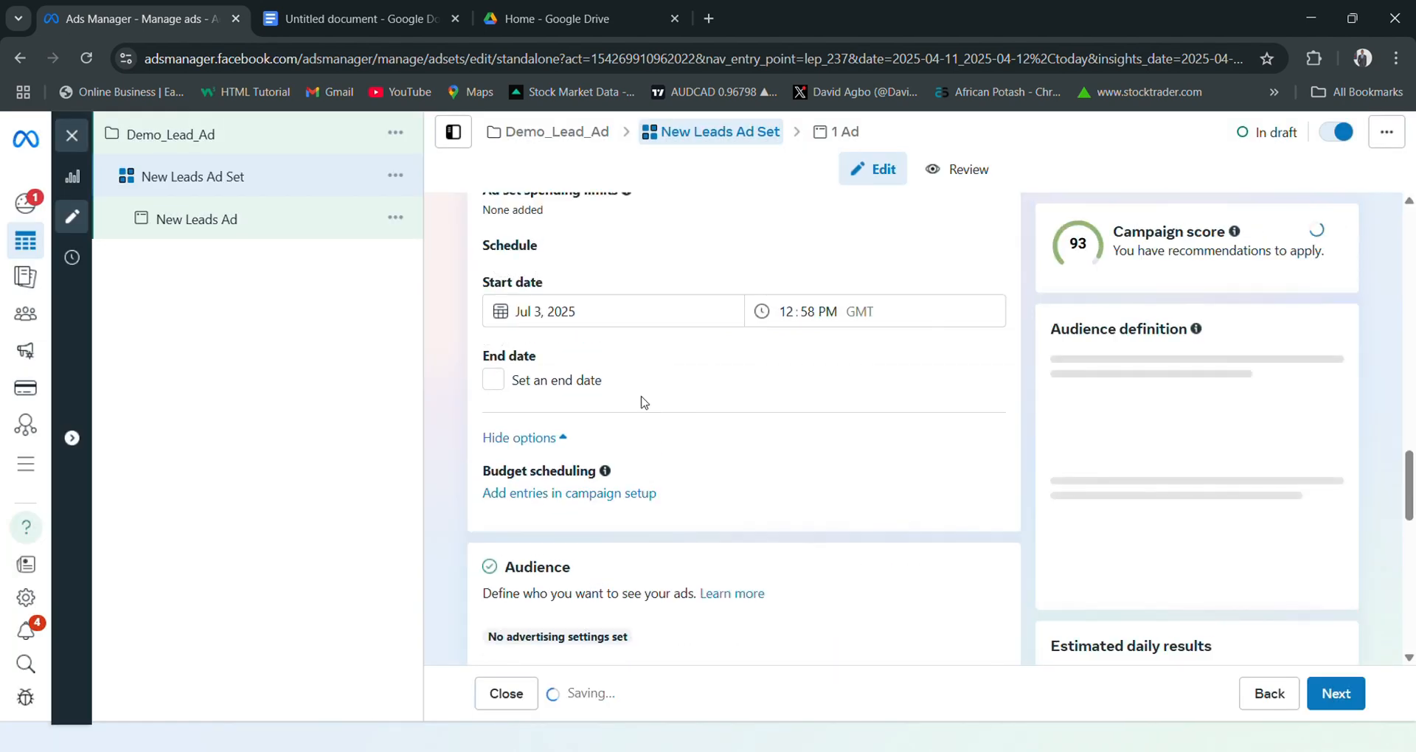
Add the city of Lagos, Lagos State, Nigeria to the audience locations and remove Sierra Leone.
scroll(642, 421, down, 5)
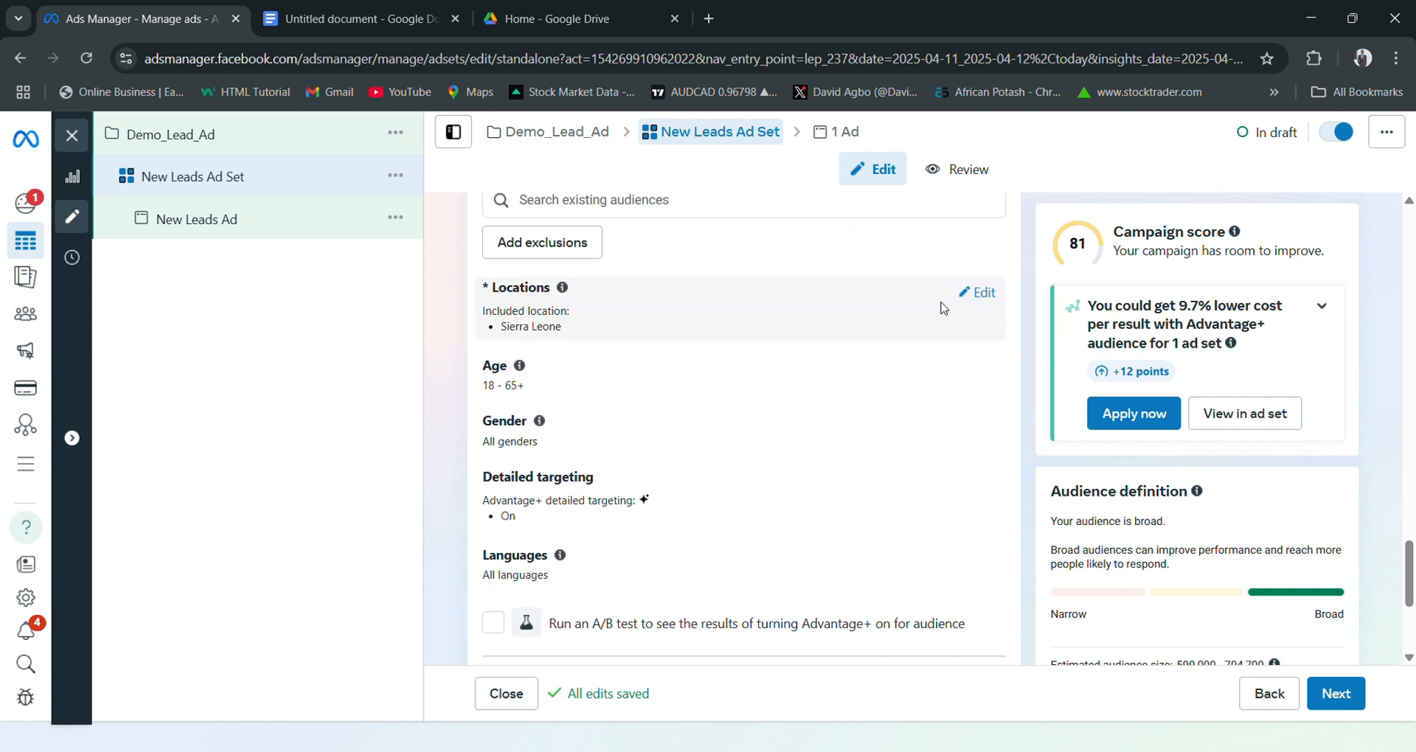
click(979, 294)
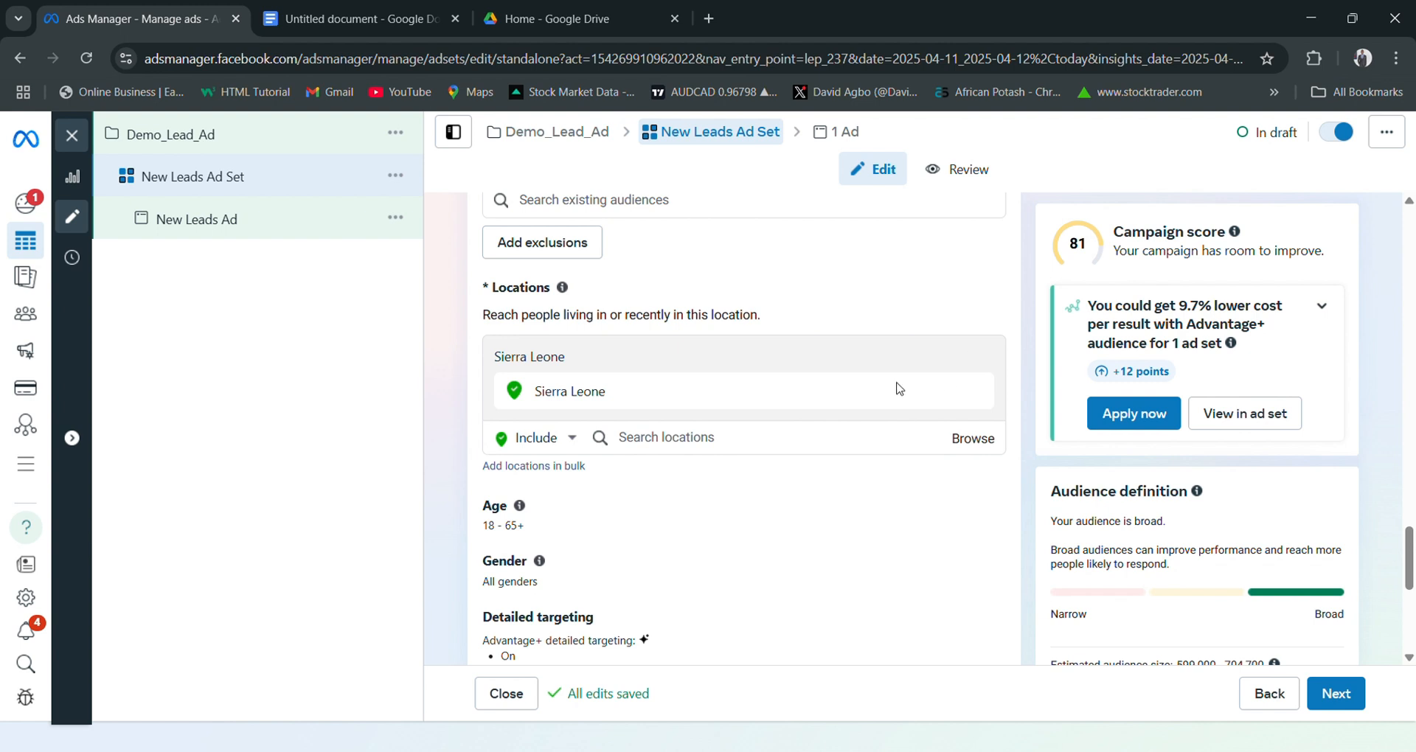
click(638, 442)
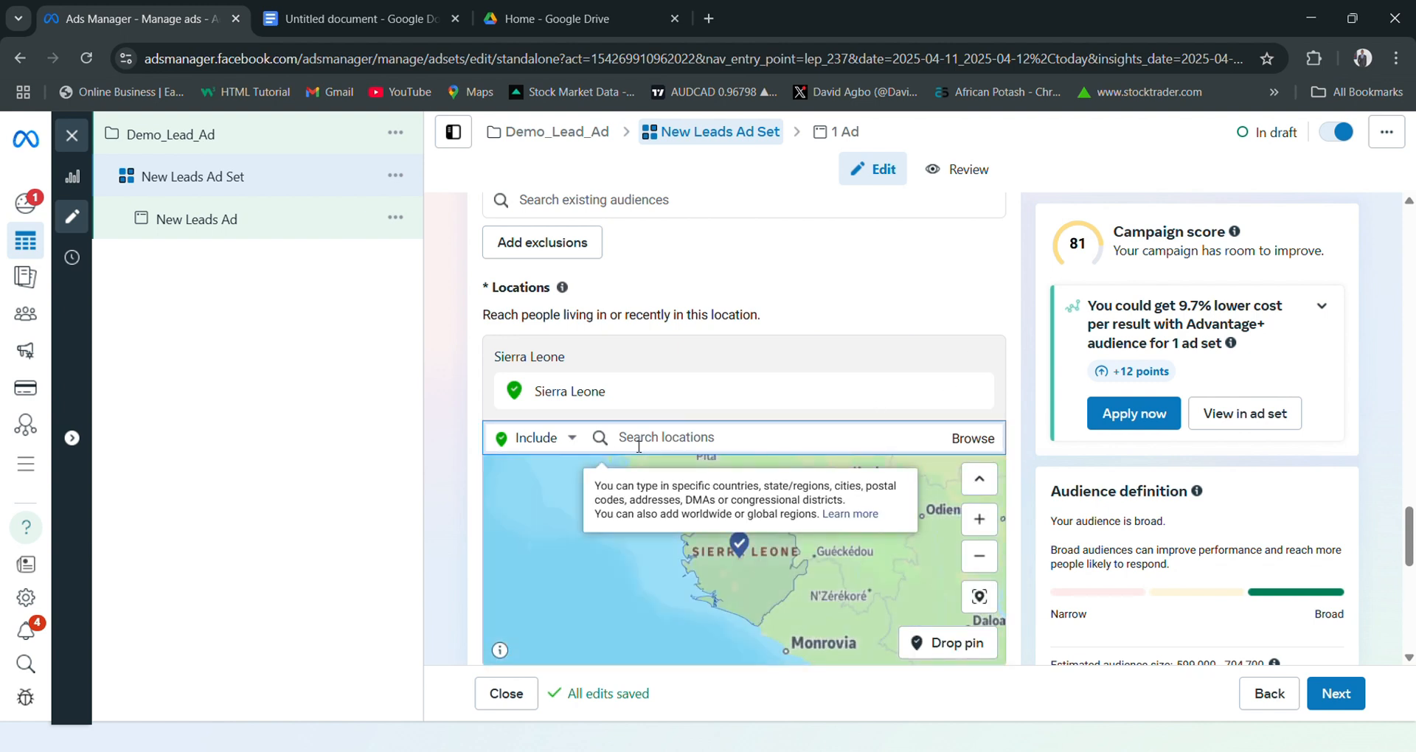
text(lagos)
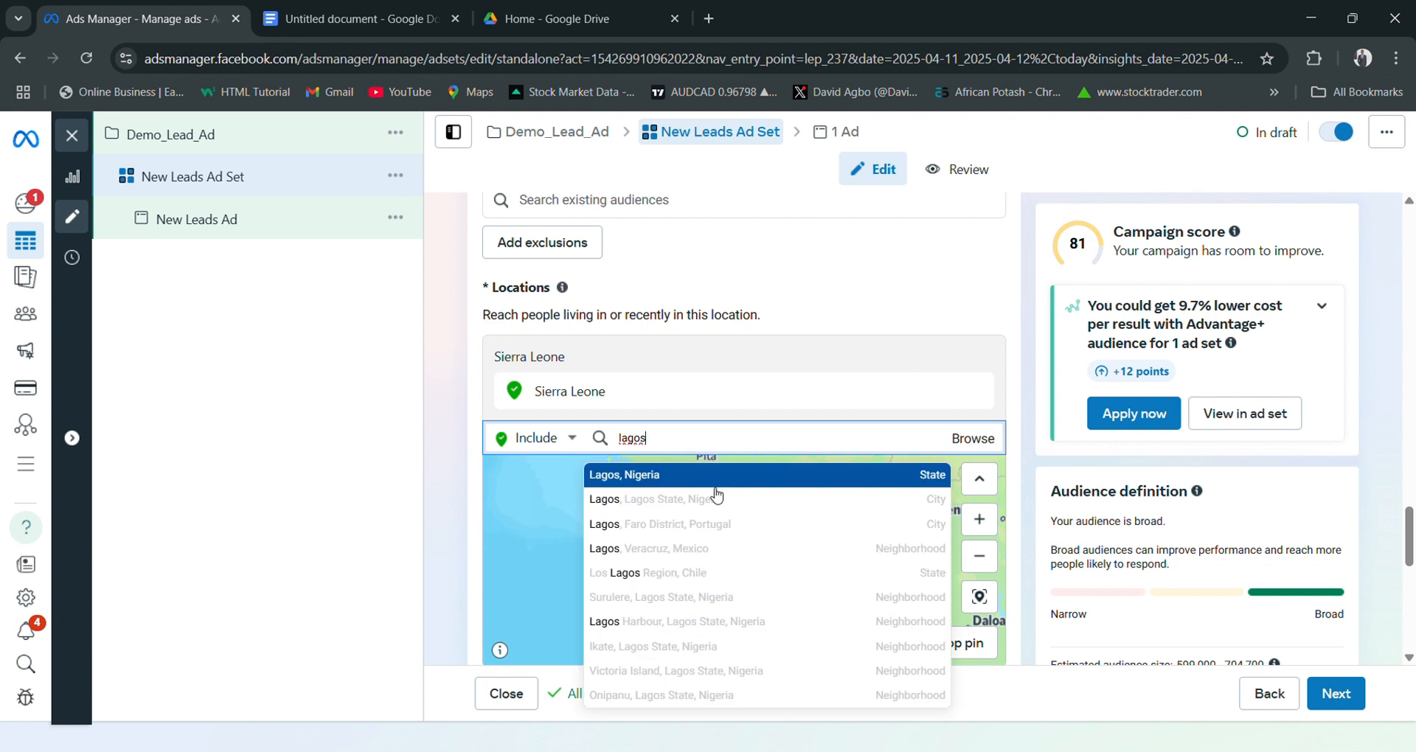
click(895, 507)
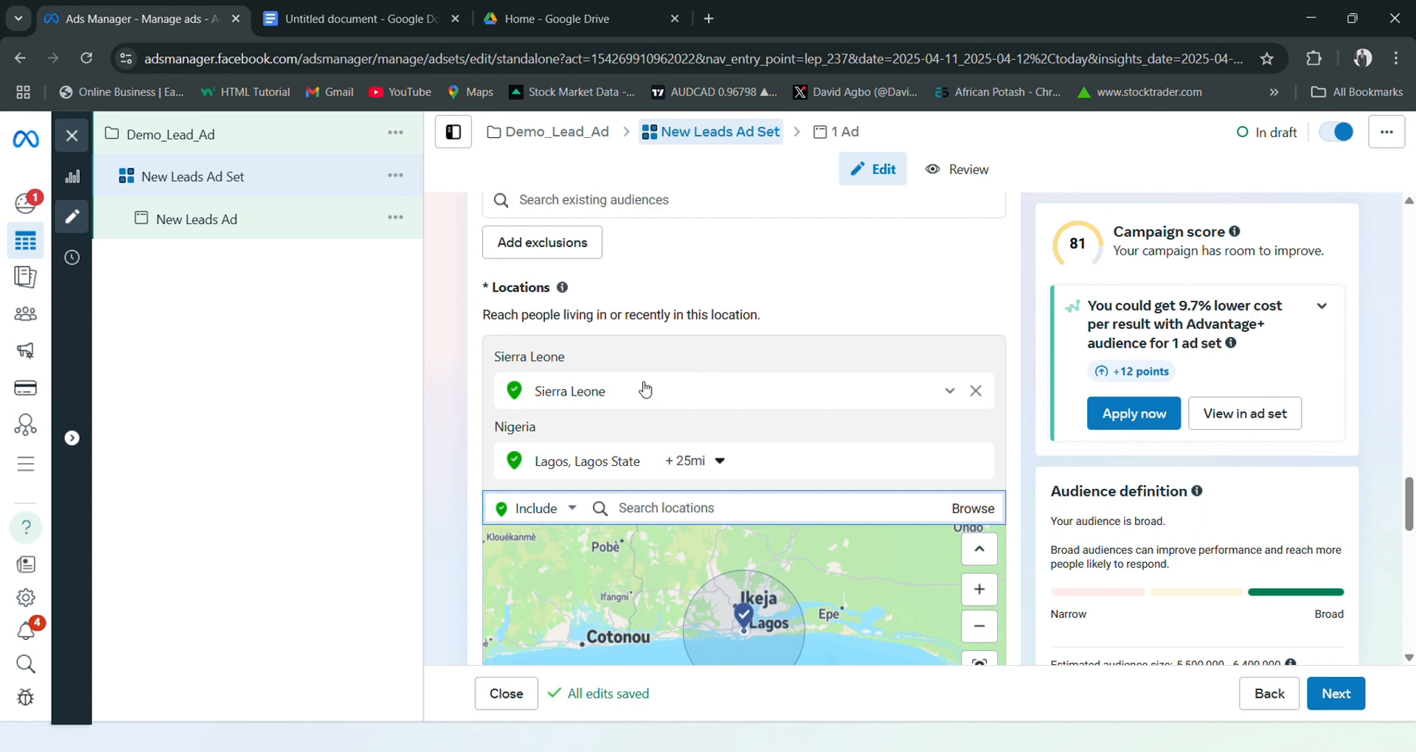
click(978, 393)
click(977, 393)
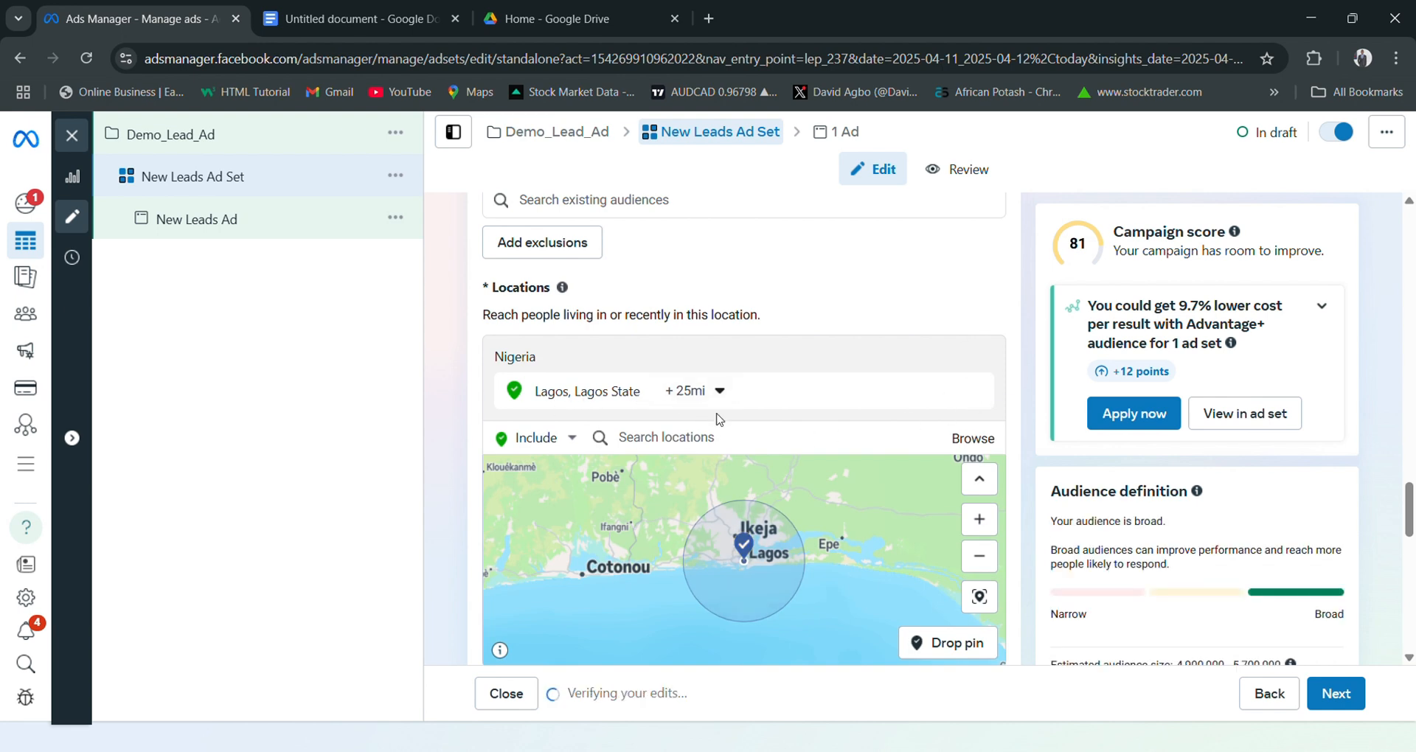
Add the city of Abuja, Federal Capital Territory, Nigeria to the locations with a radius of 14 mi.
click(662, 439)
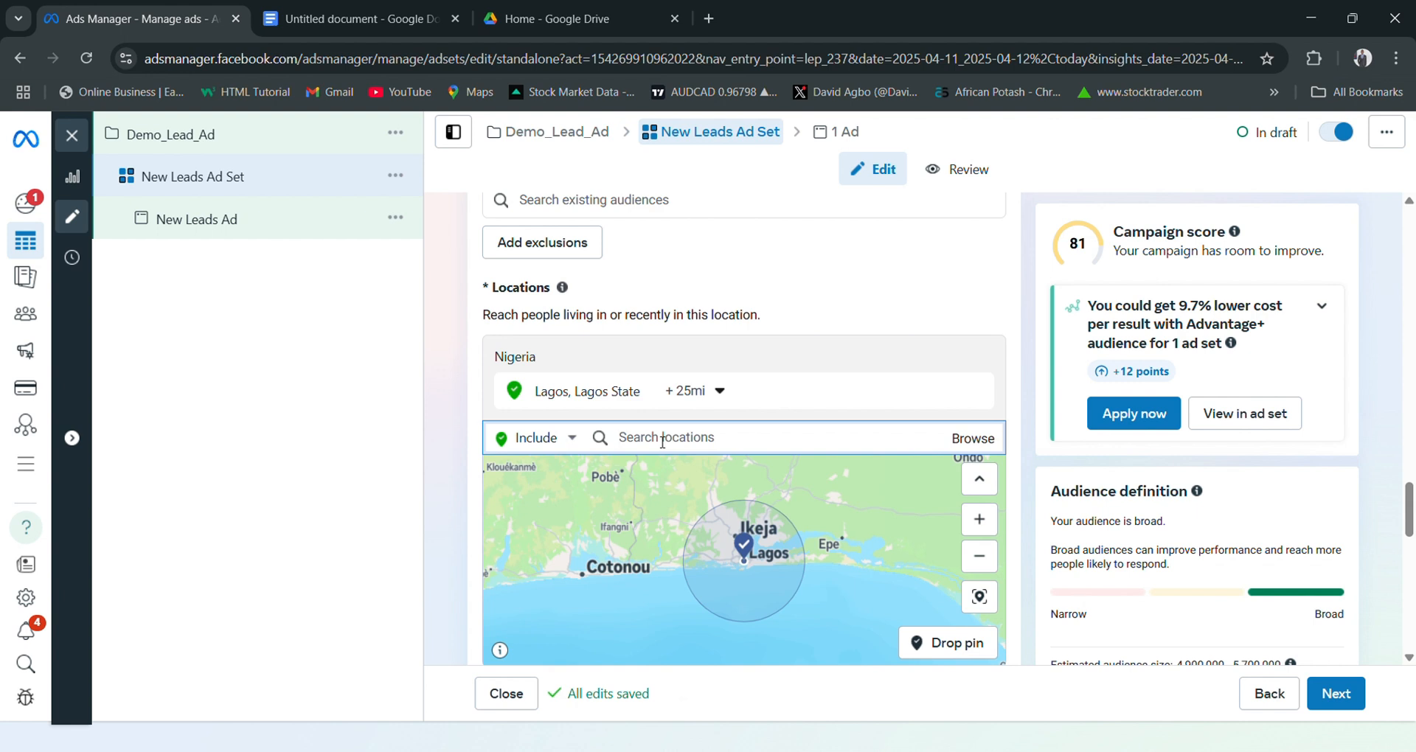
text(Abuja)
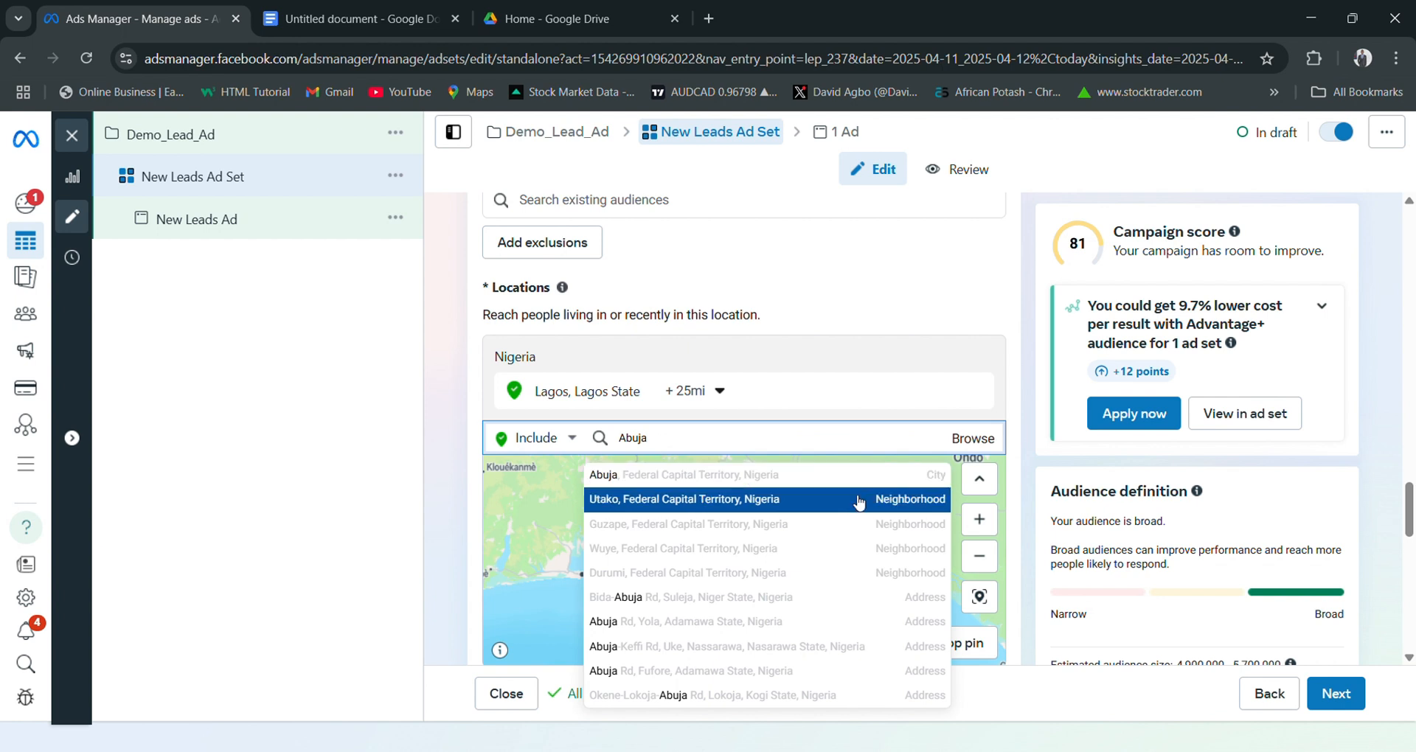
click(927, 485)
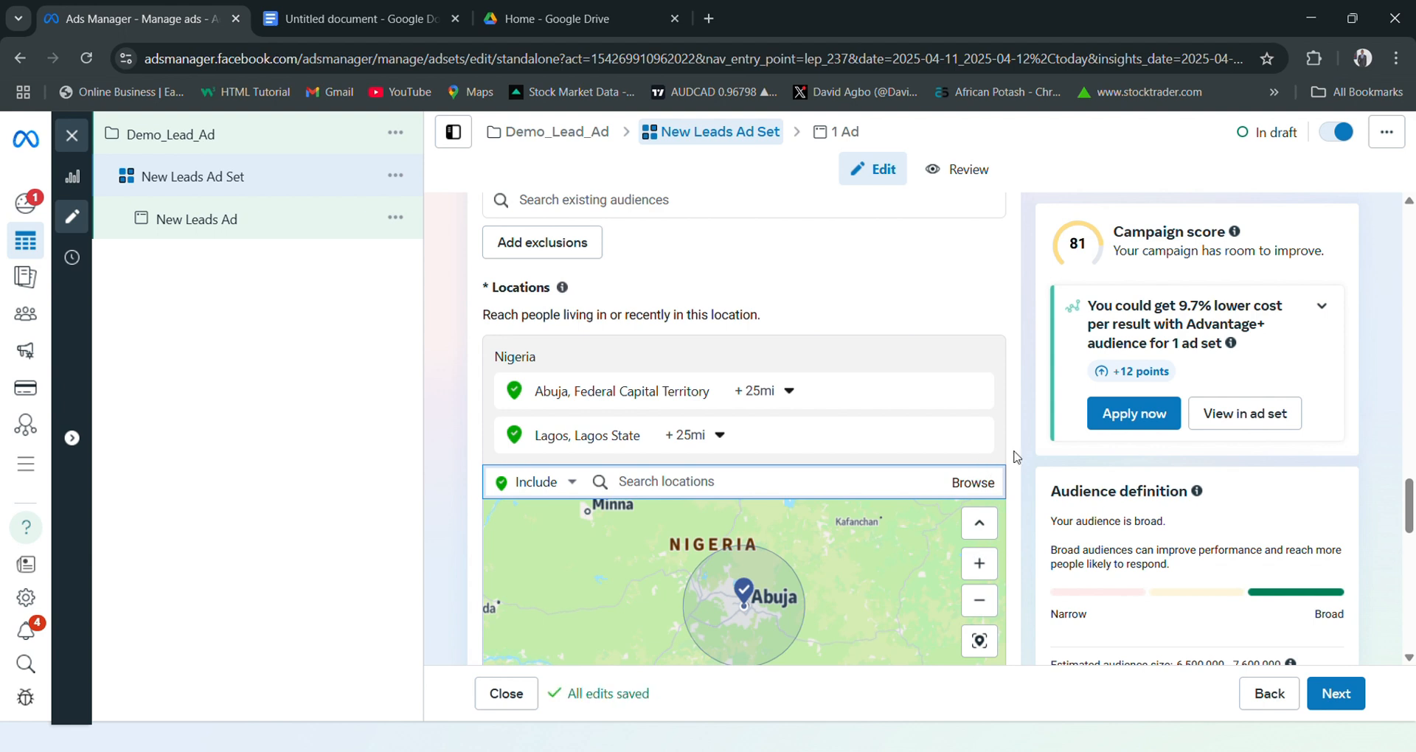
click(789, 394)
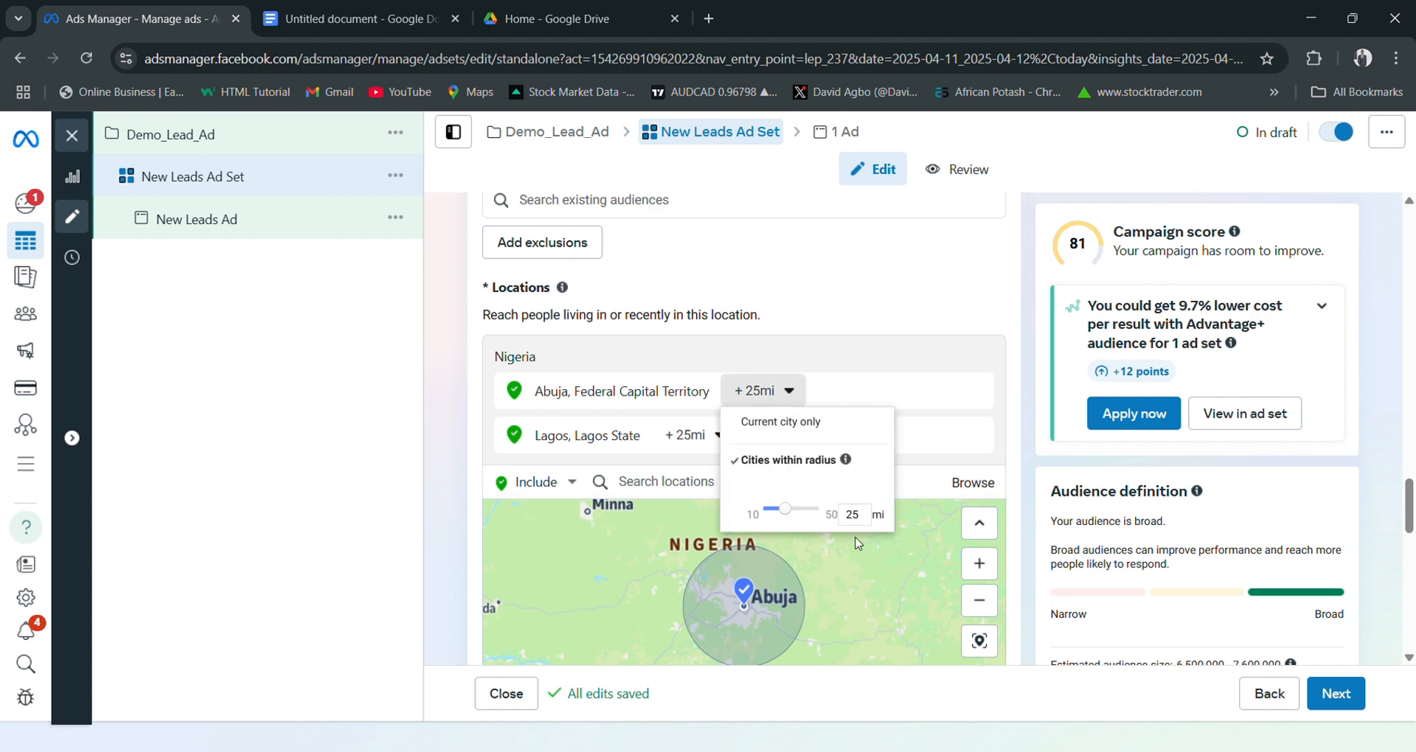
drag(785, 509, 776, 511)
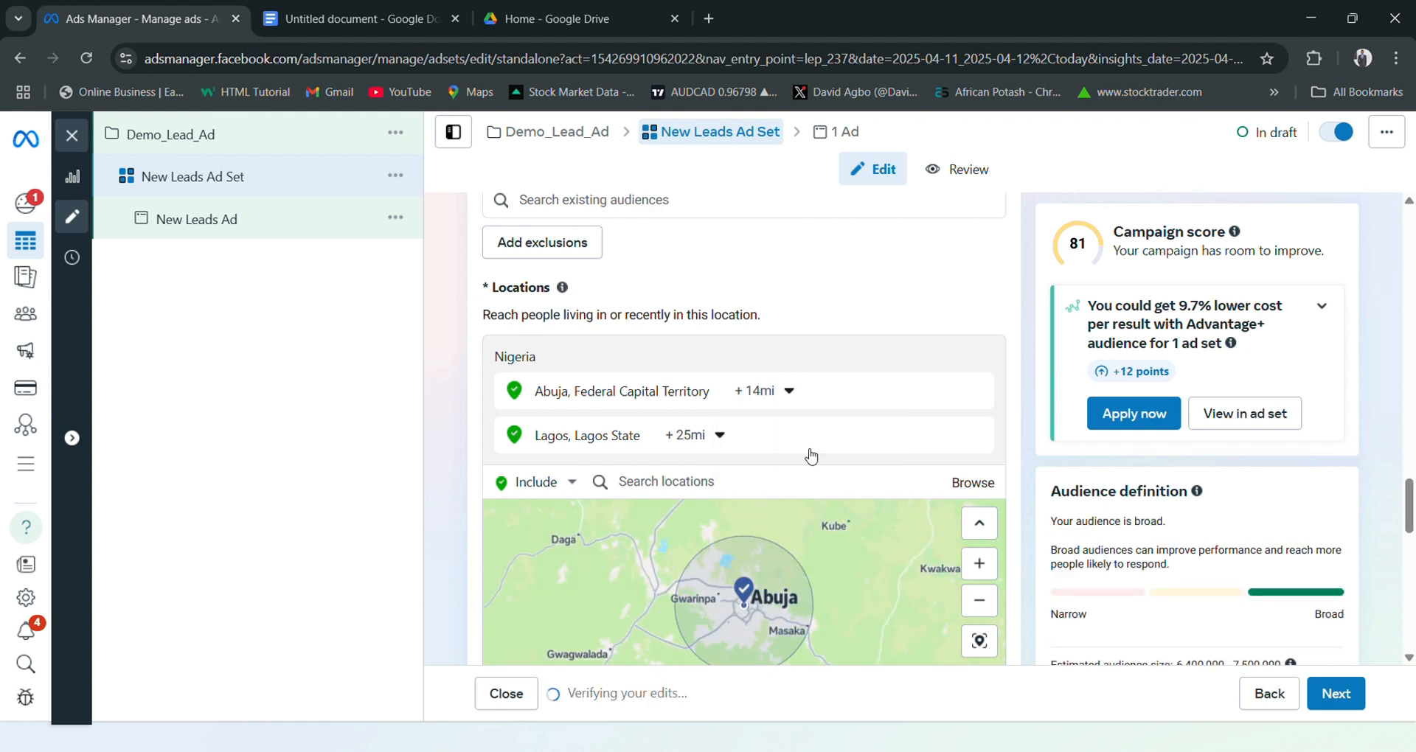
Set the radius around Lagos, Lagos State to 15 mi.
click(713, 438)
drag(719, 565, 712, 566)
click(719, 435)
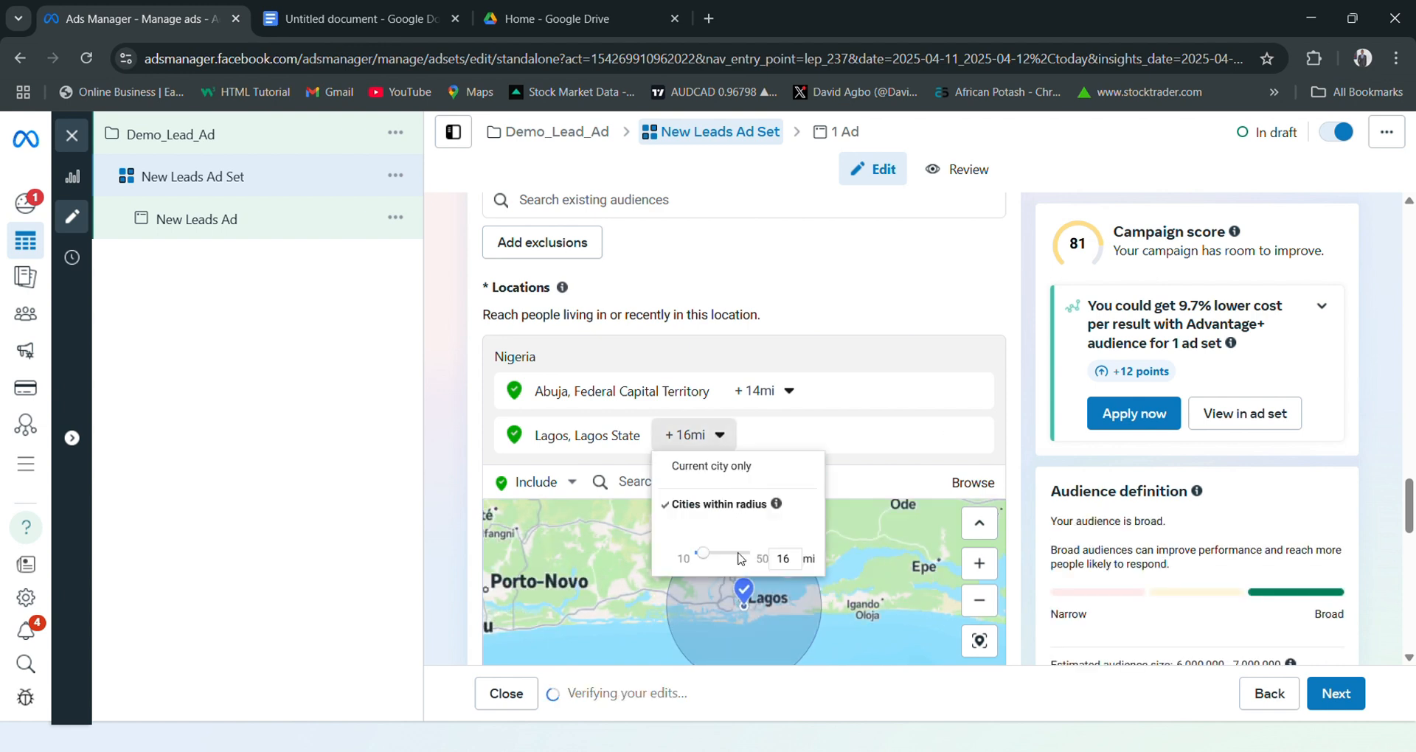
click(798, 562)
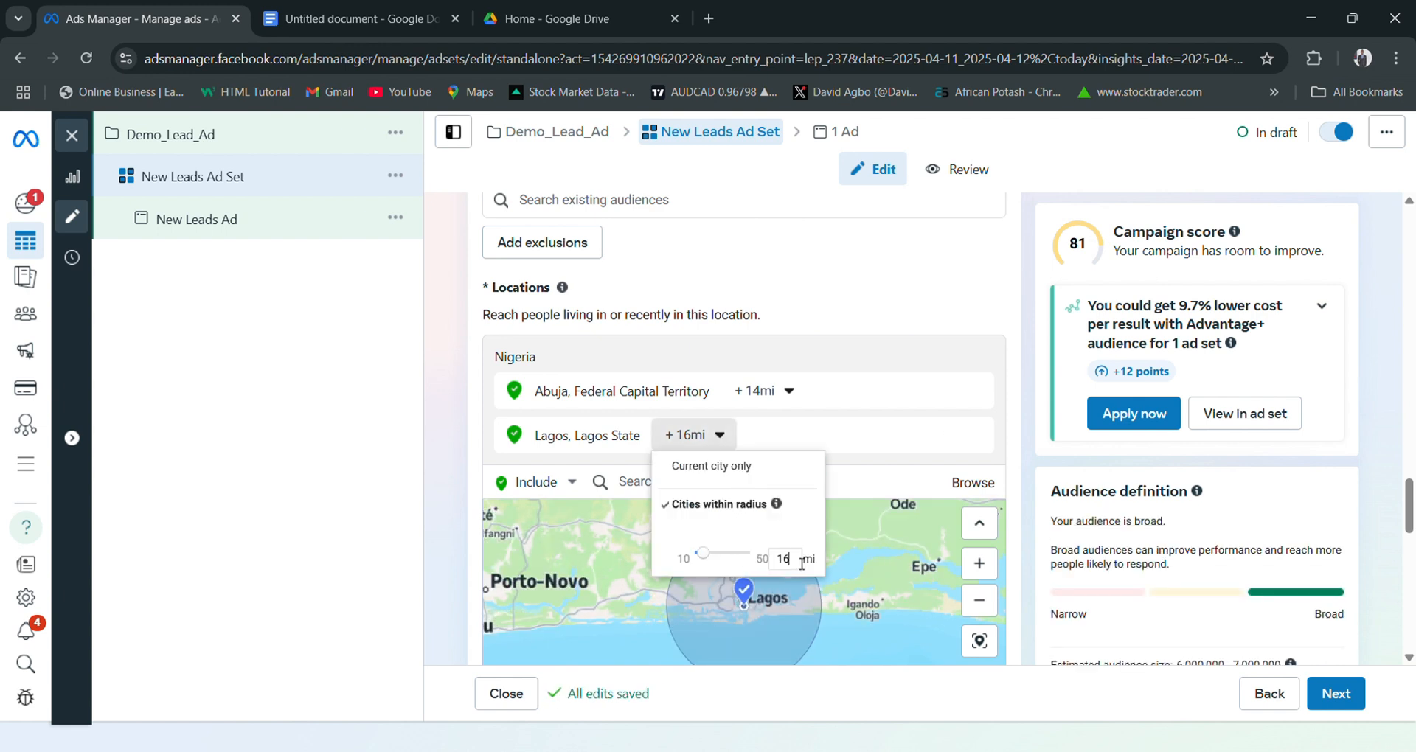
text(5)
key(Return)
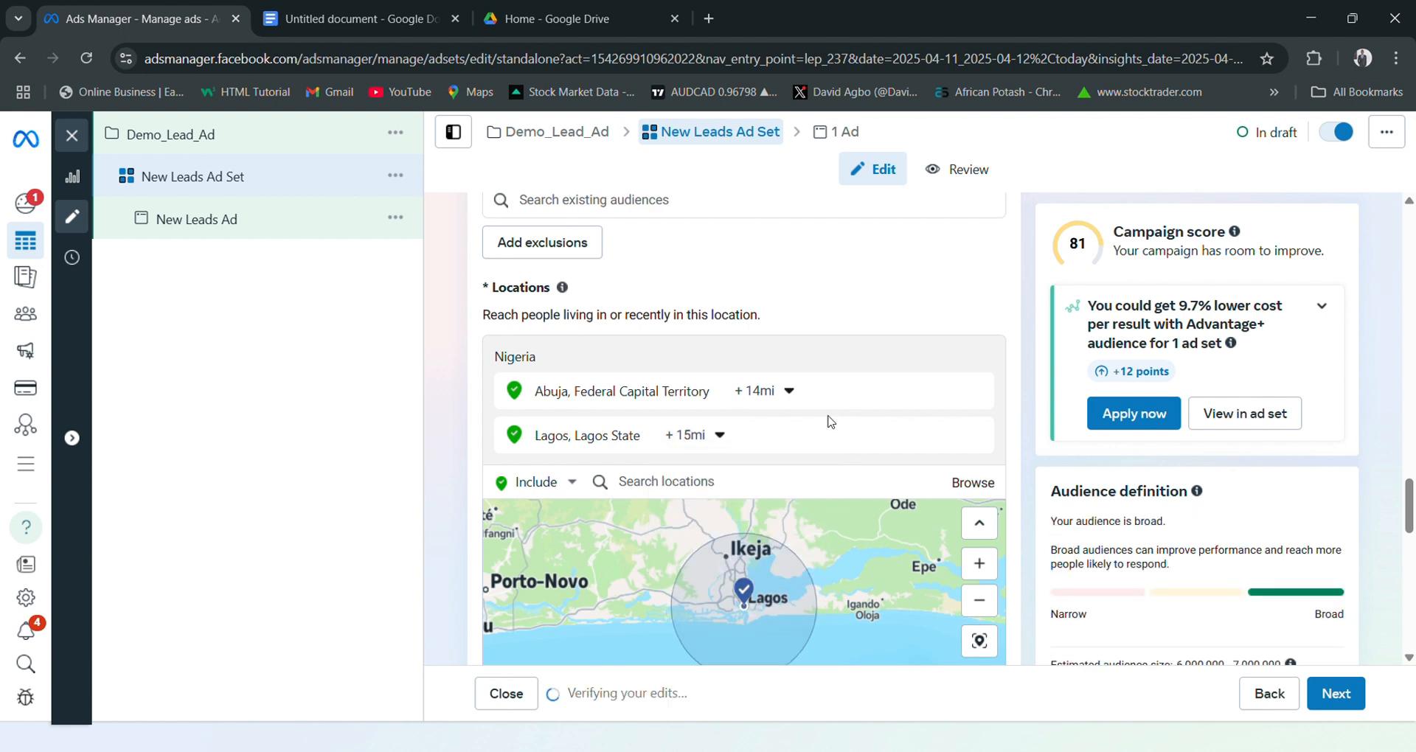
Try the option to reach more people likely to respond to the ads, and turn it back off.
scroll(831, 422, down, 4)
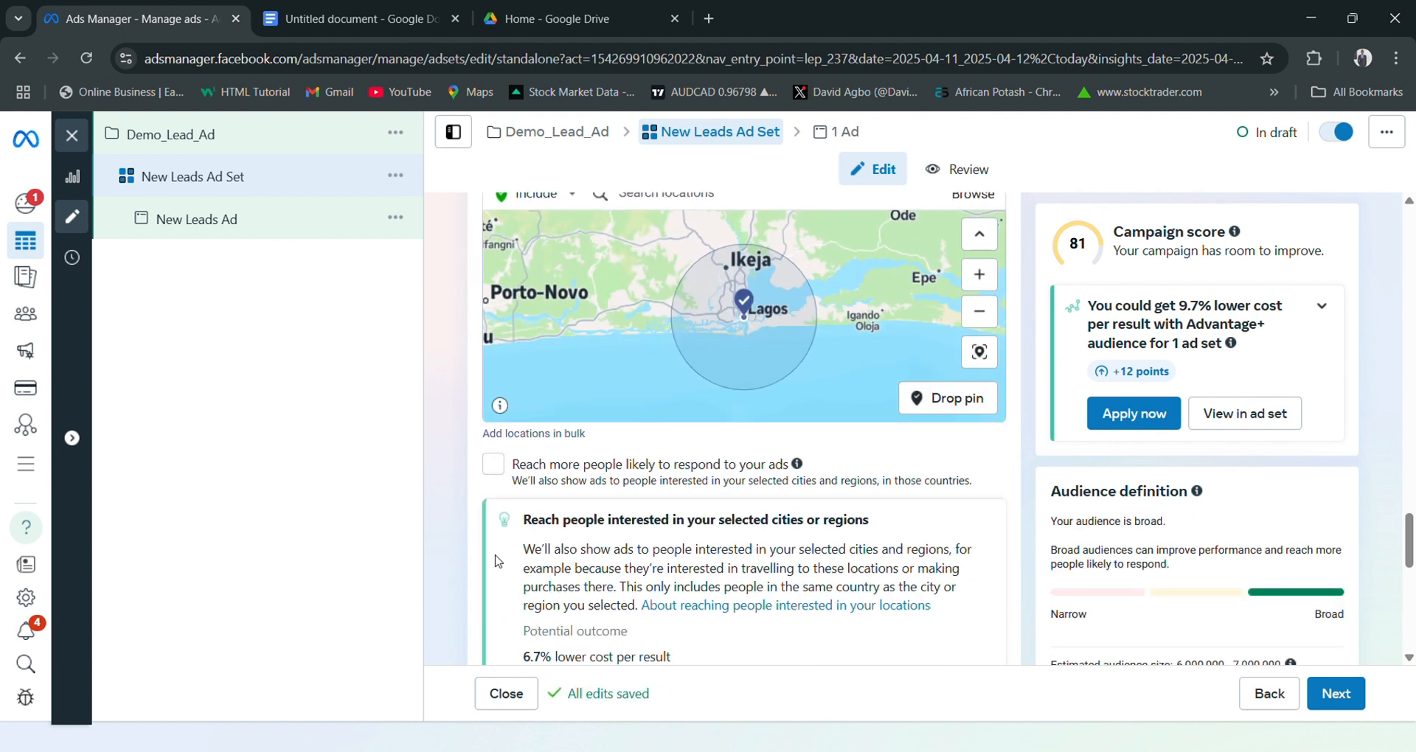
scroll(497, 560, down, 1)
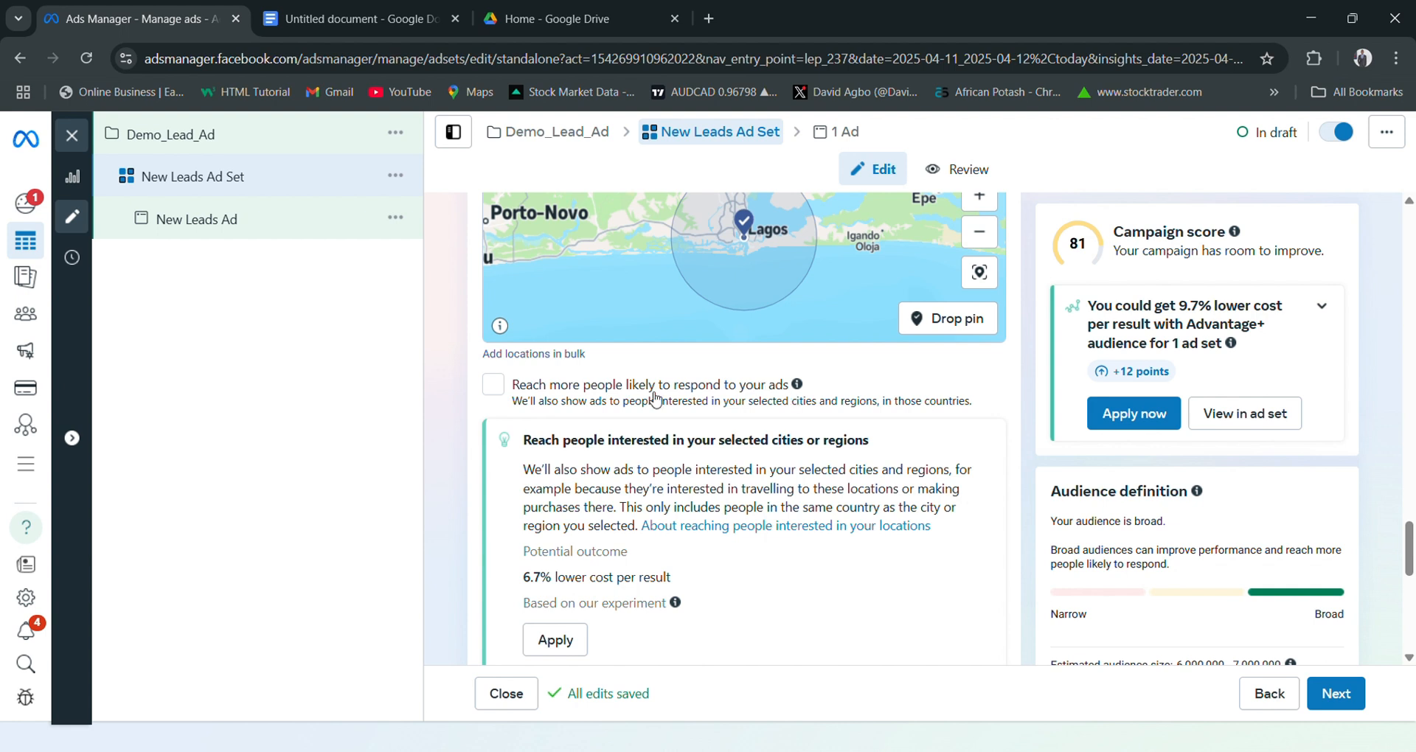
scroll(689, 393, up, 5)
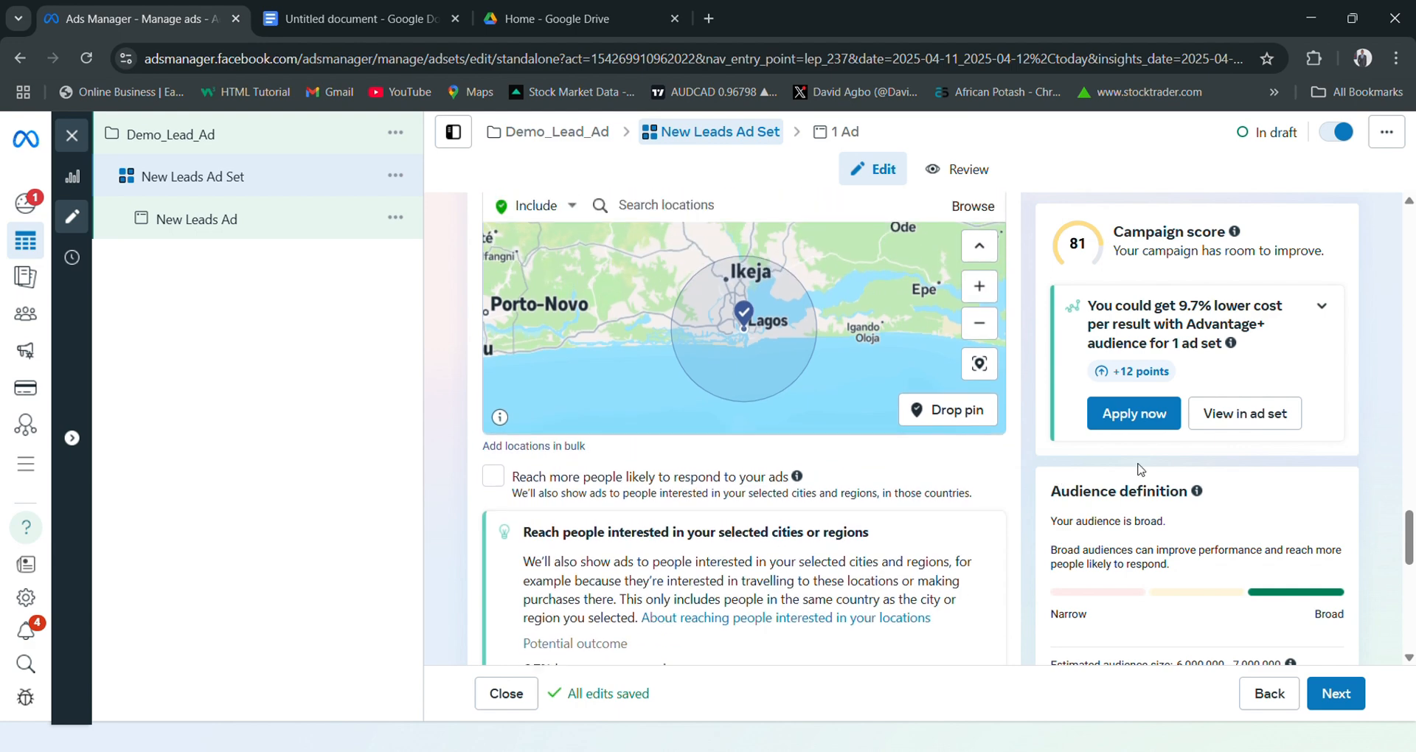
scroll(691, 479, down, 4)
scroll(693, 549, down, 2)
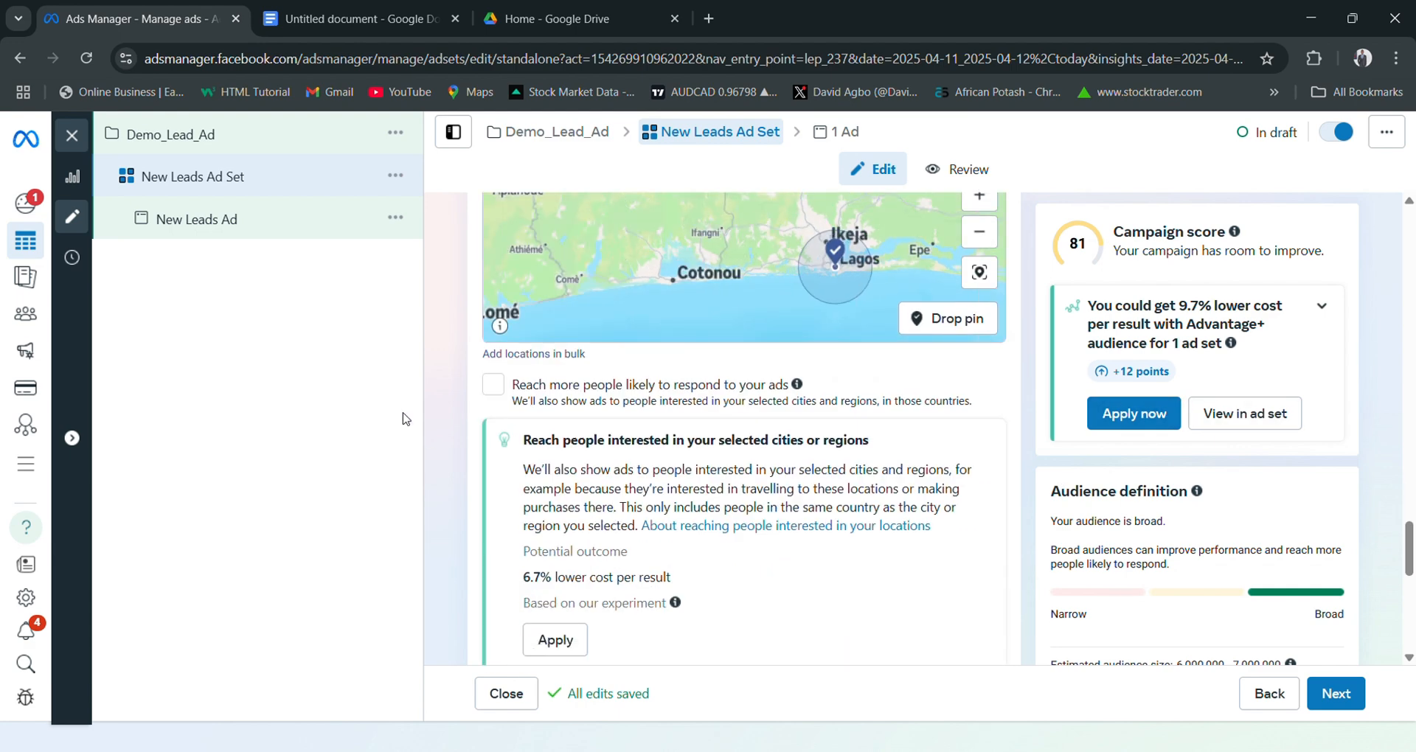
click(498, 399)
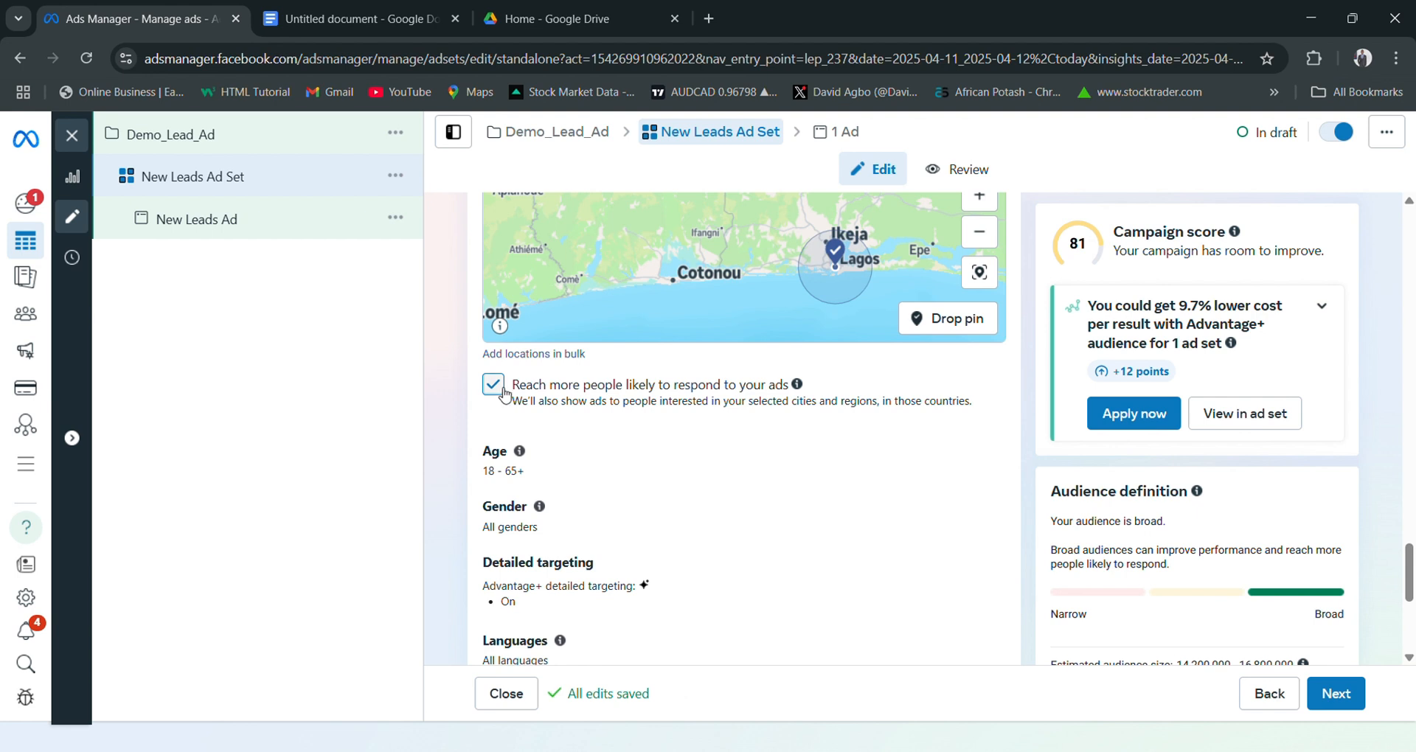
click(503, 391)
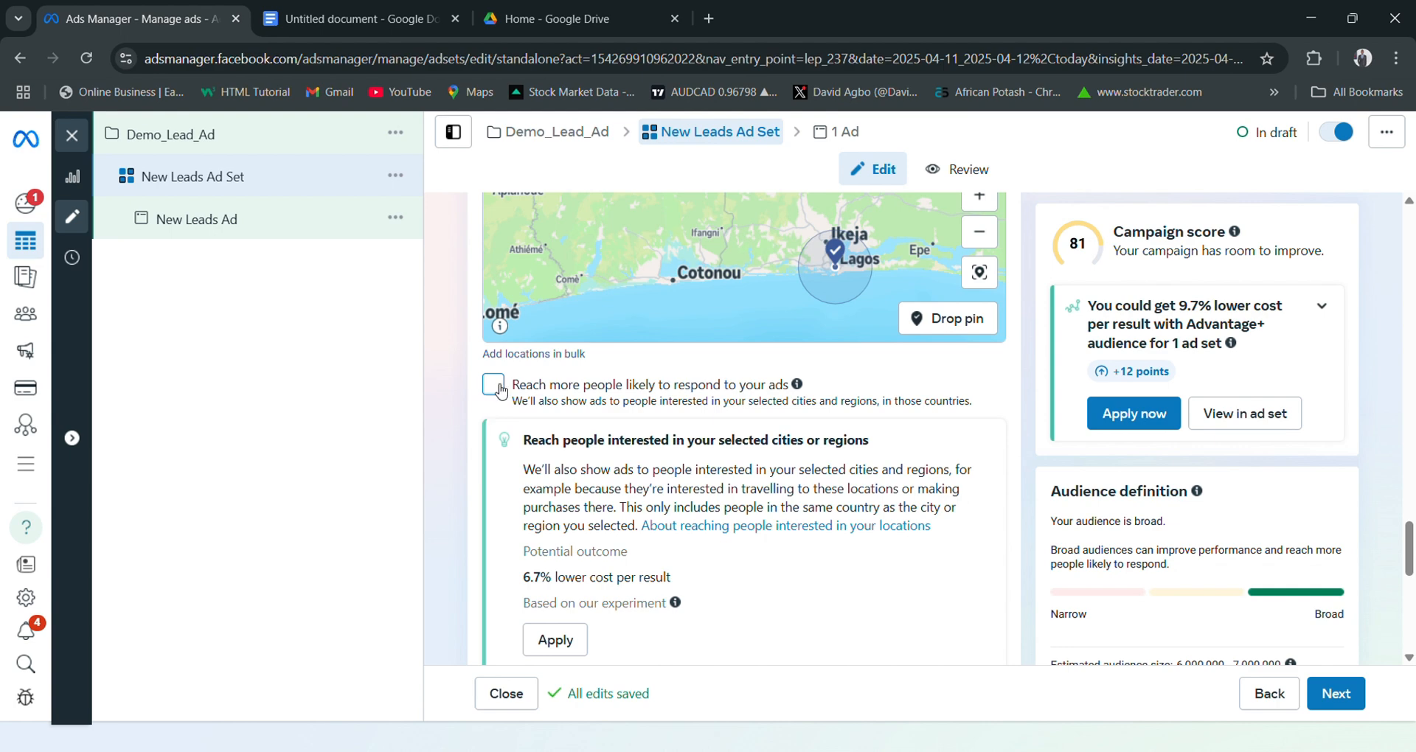
Set the audience age range to 30–55.
scroll(619, 464, down, 5)
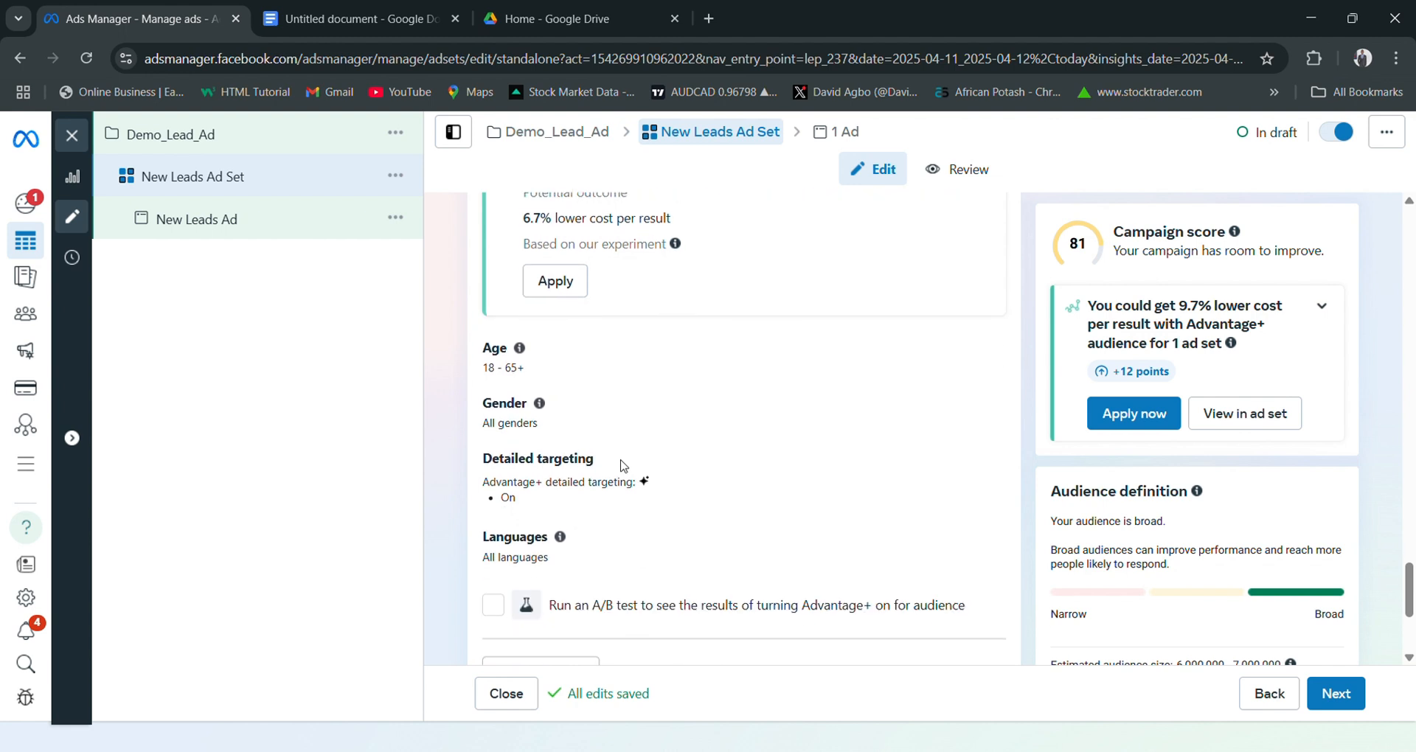
click(985, 351)
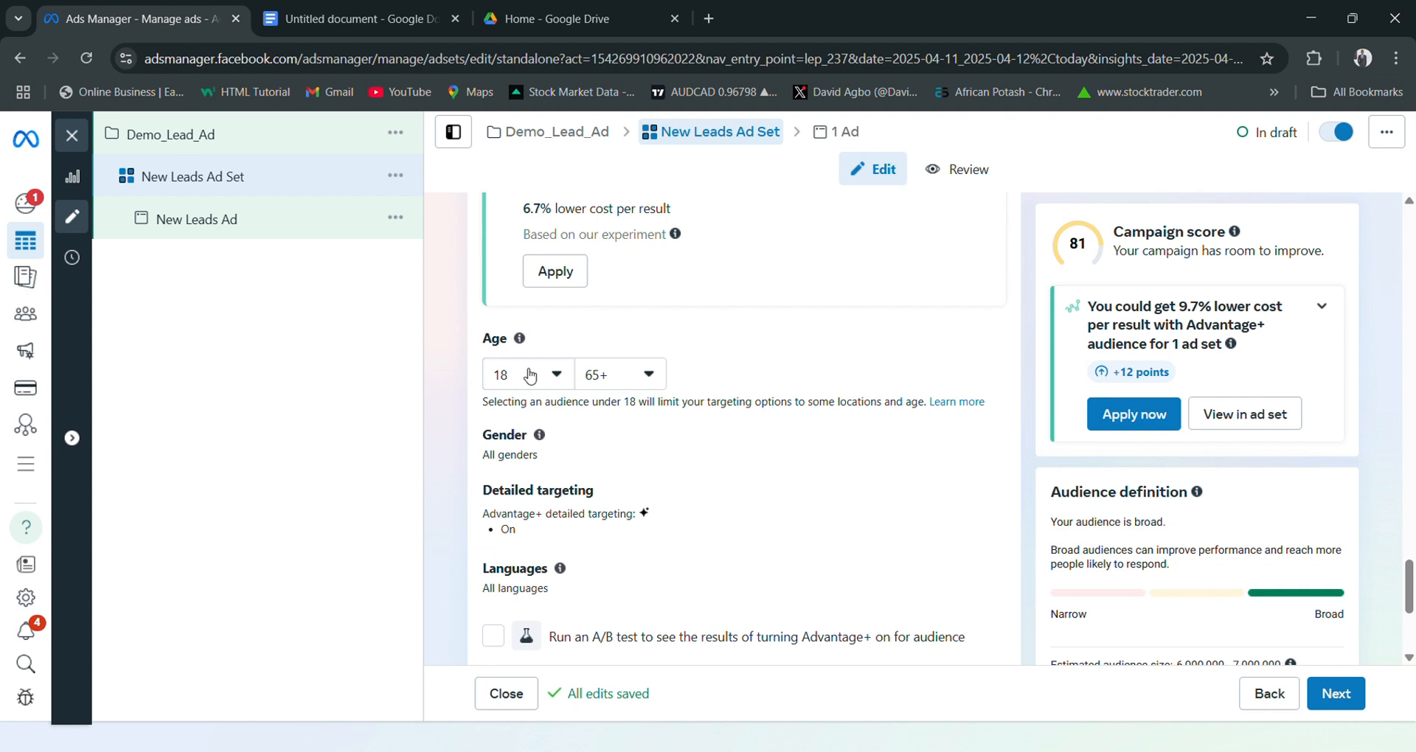
click(529, 376)
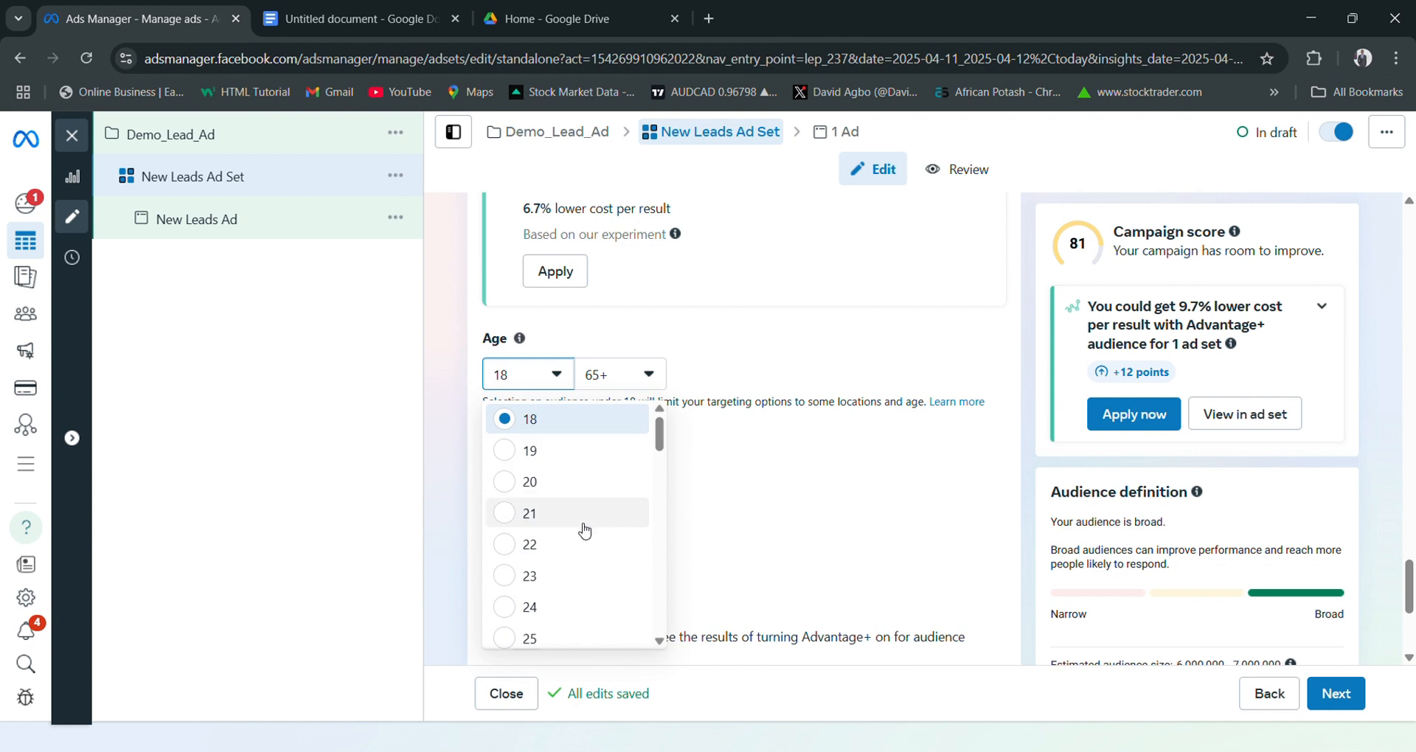
scroll(586, 546, down, 1)
scroll(579, 579, down, 1)
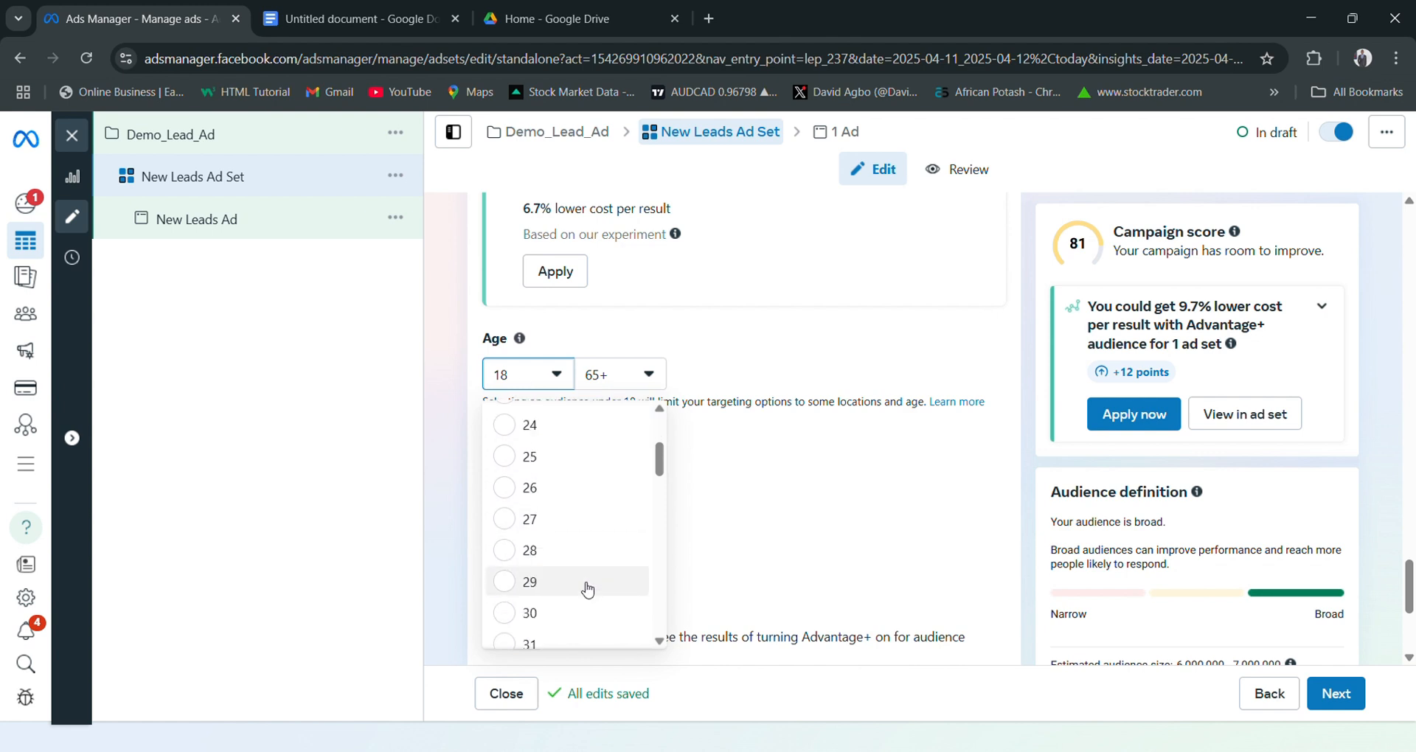
click(562, 618)
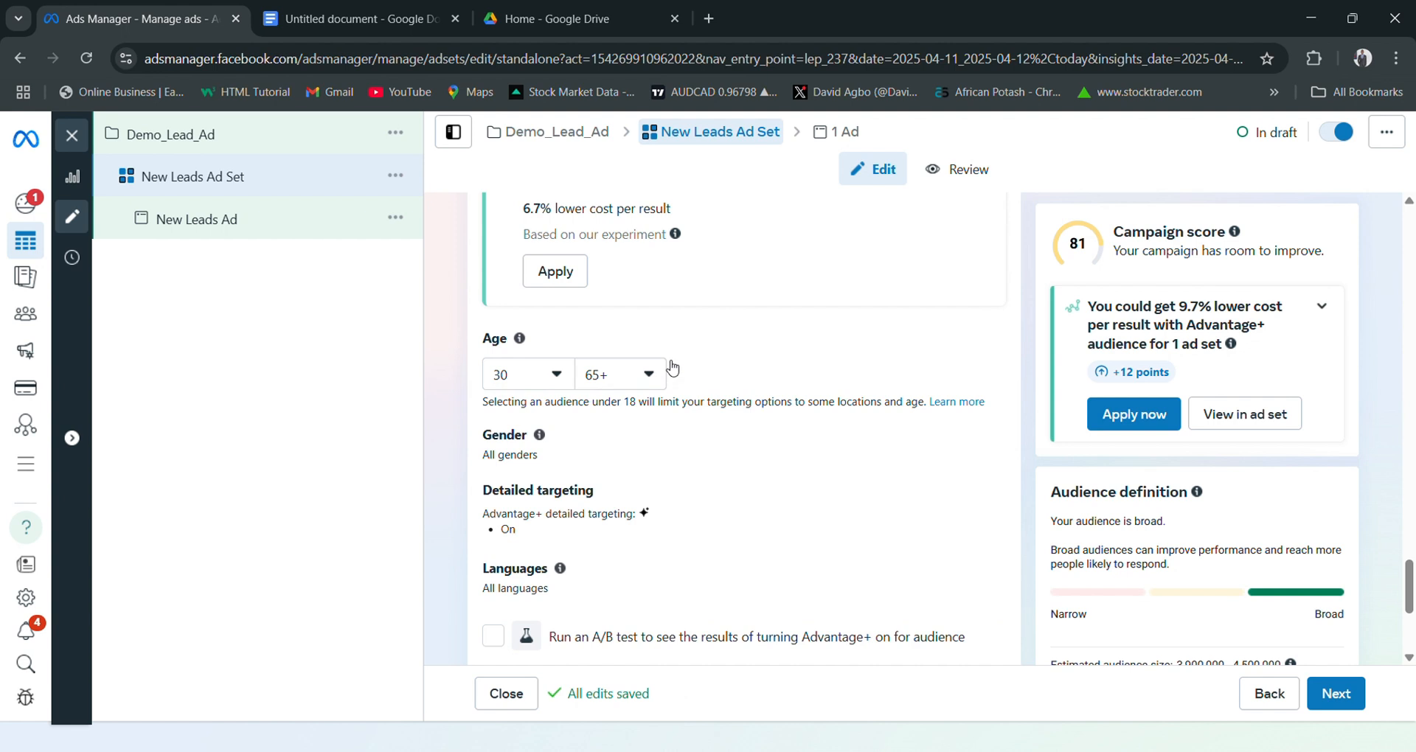
click(626, 379)
scroll(652, 509, up, 3)
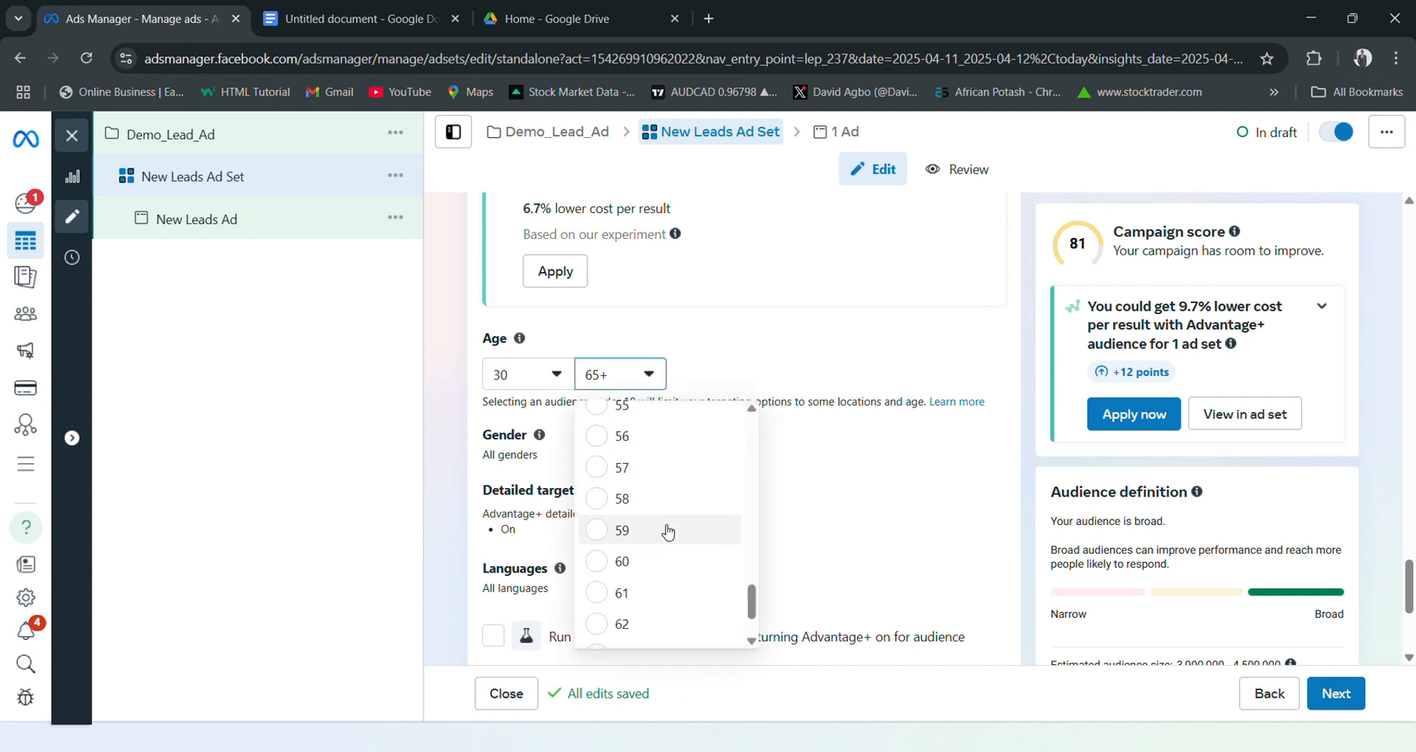
click(654, 492)
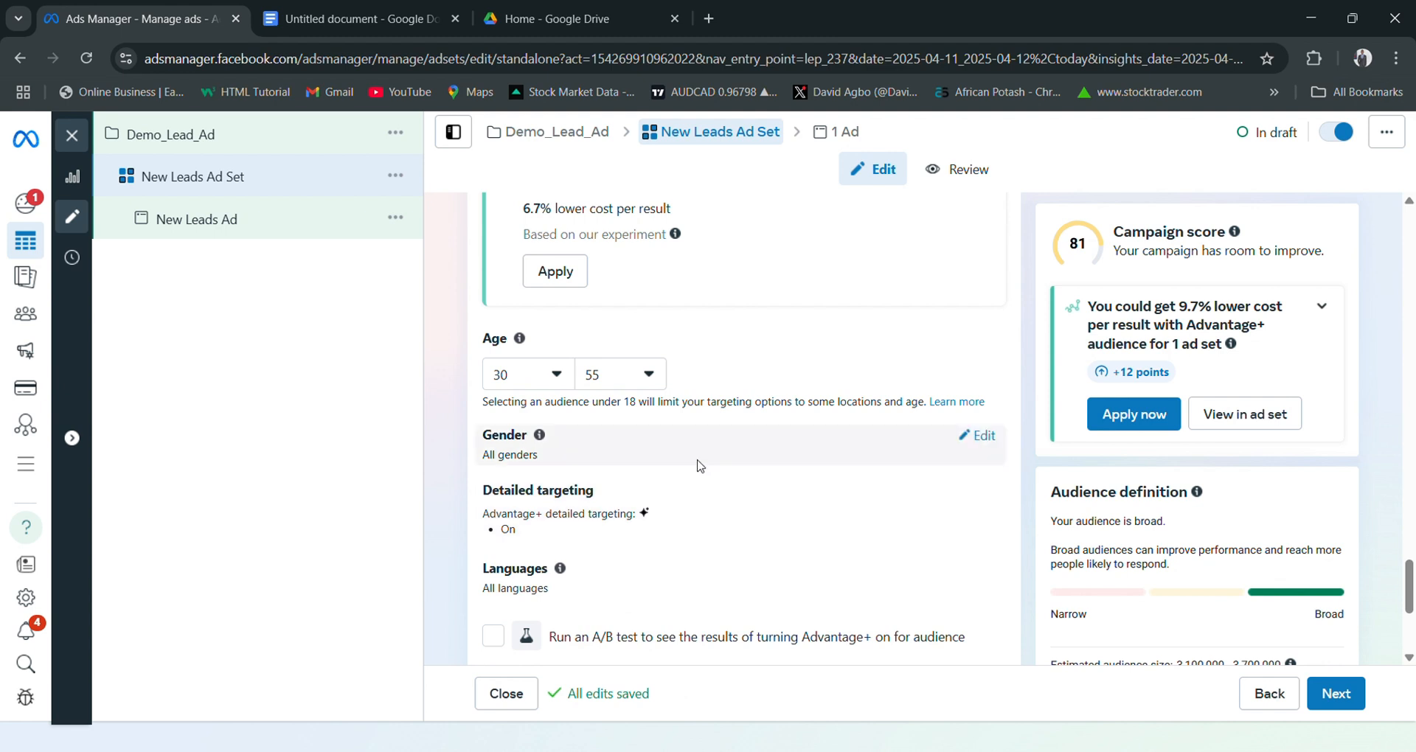
Try Women as the audience gender, and set it back to All.
click(974, 440)
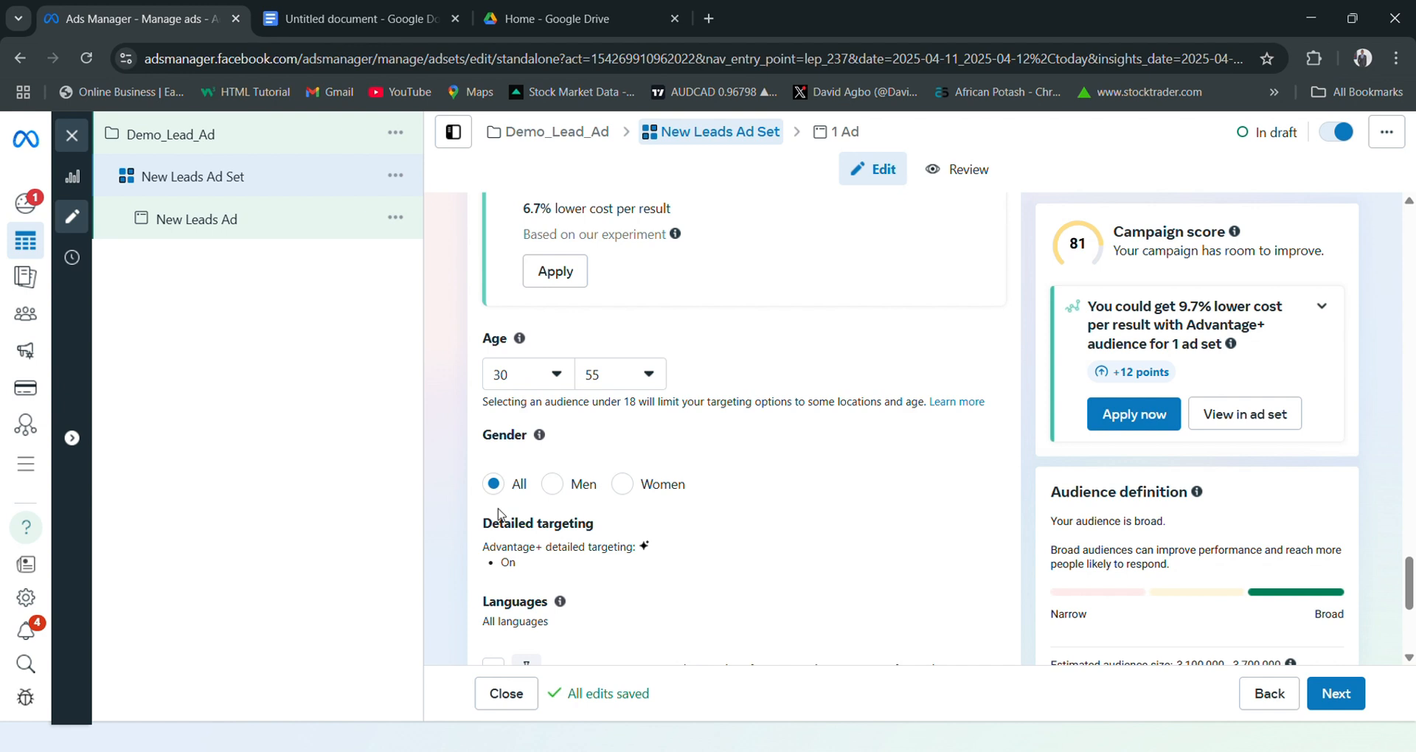
click(629, 496)
click(494, 483)
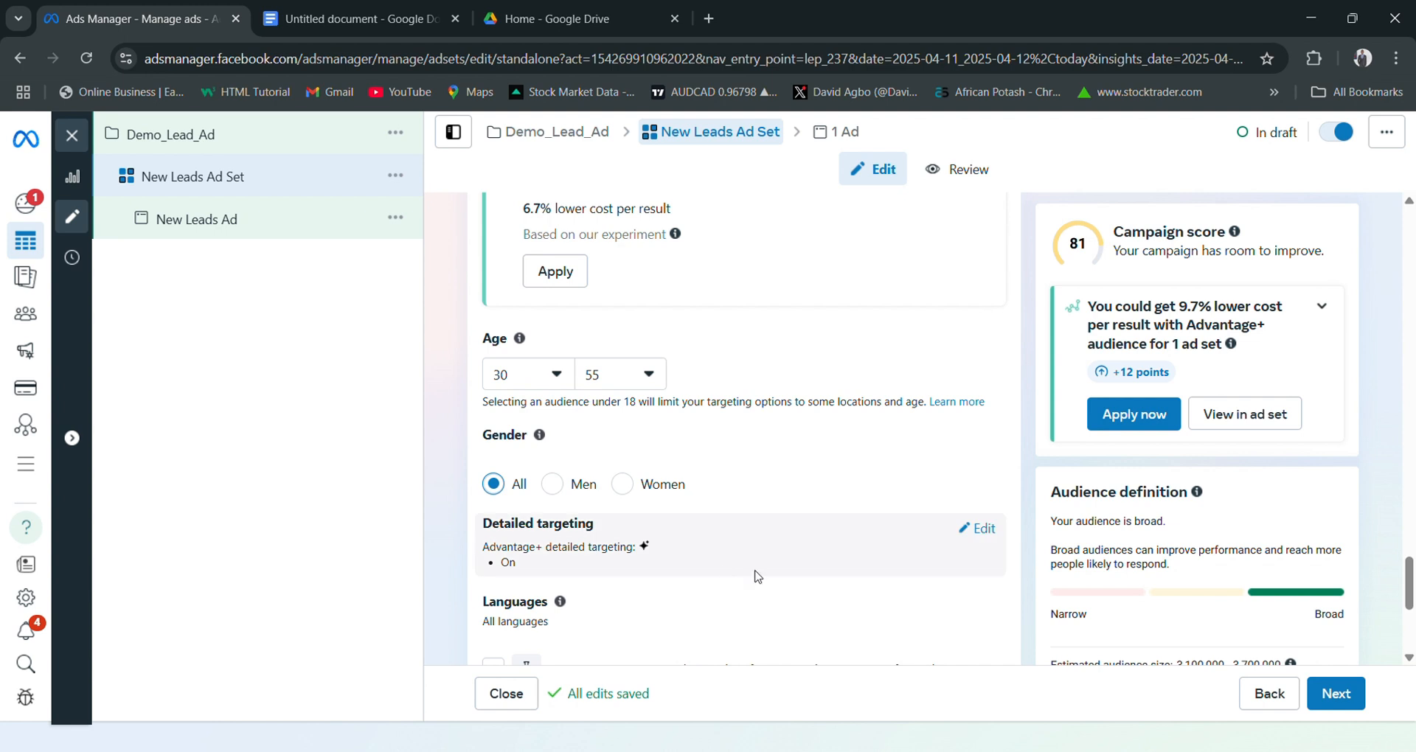
Limit the audience languages to English (All).
scroll(627, 490, up, 4)
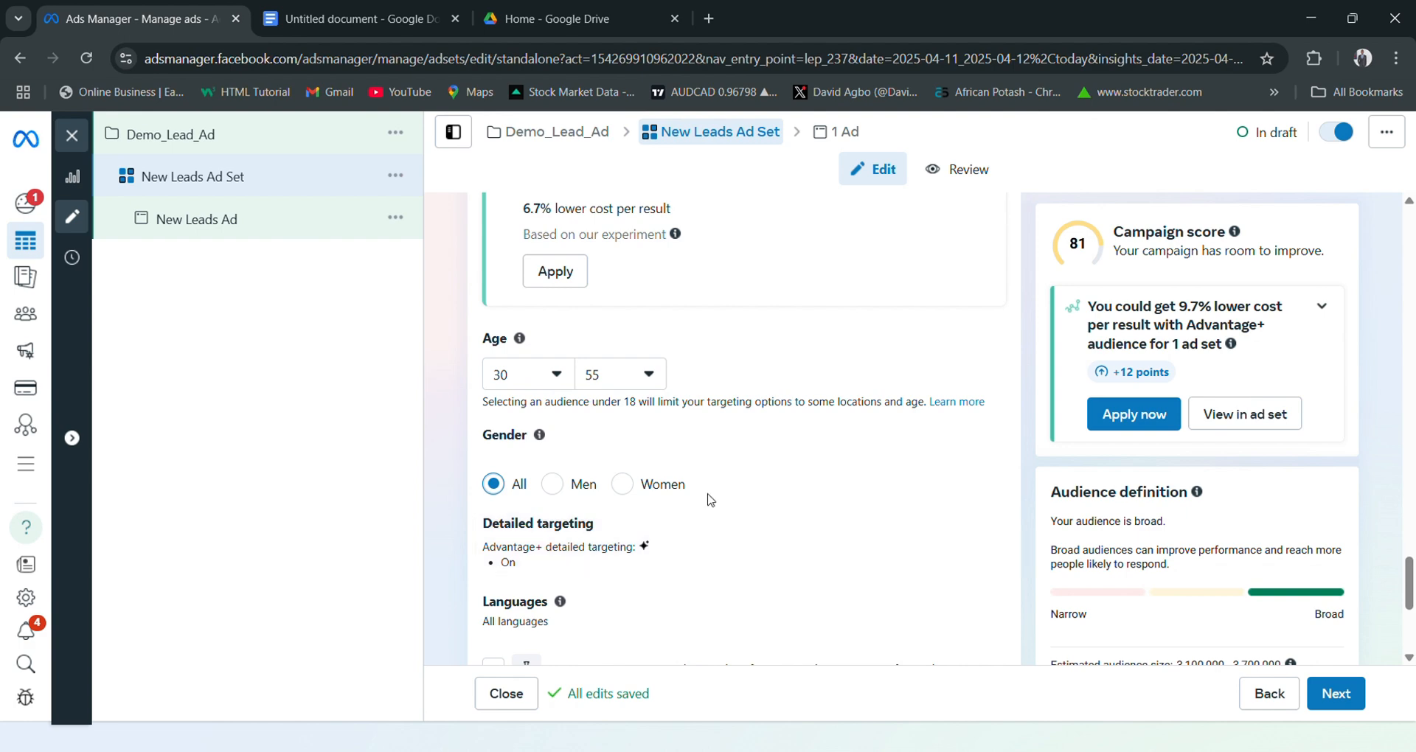
scroll(692, 457, up, 1)
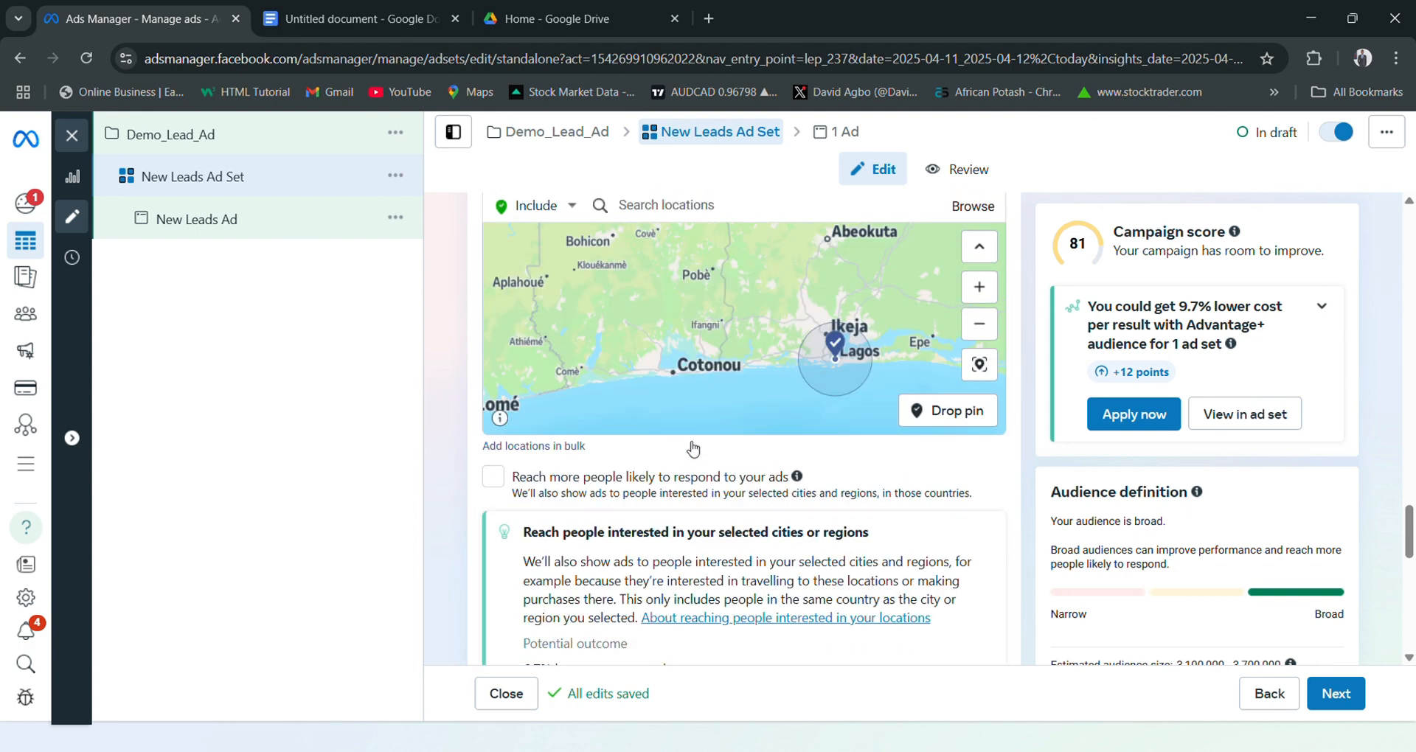
scroll(687, 486, down, 2)
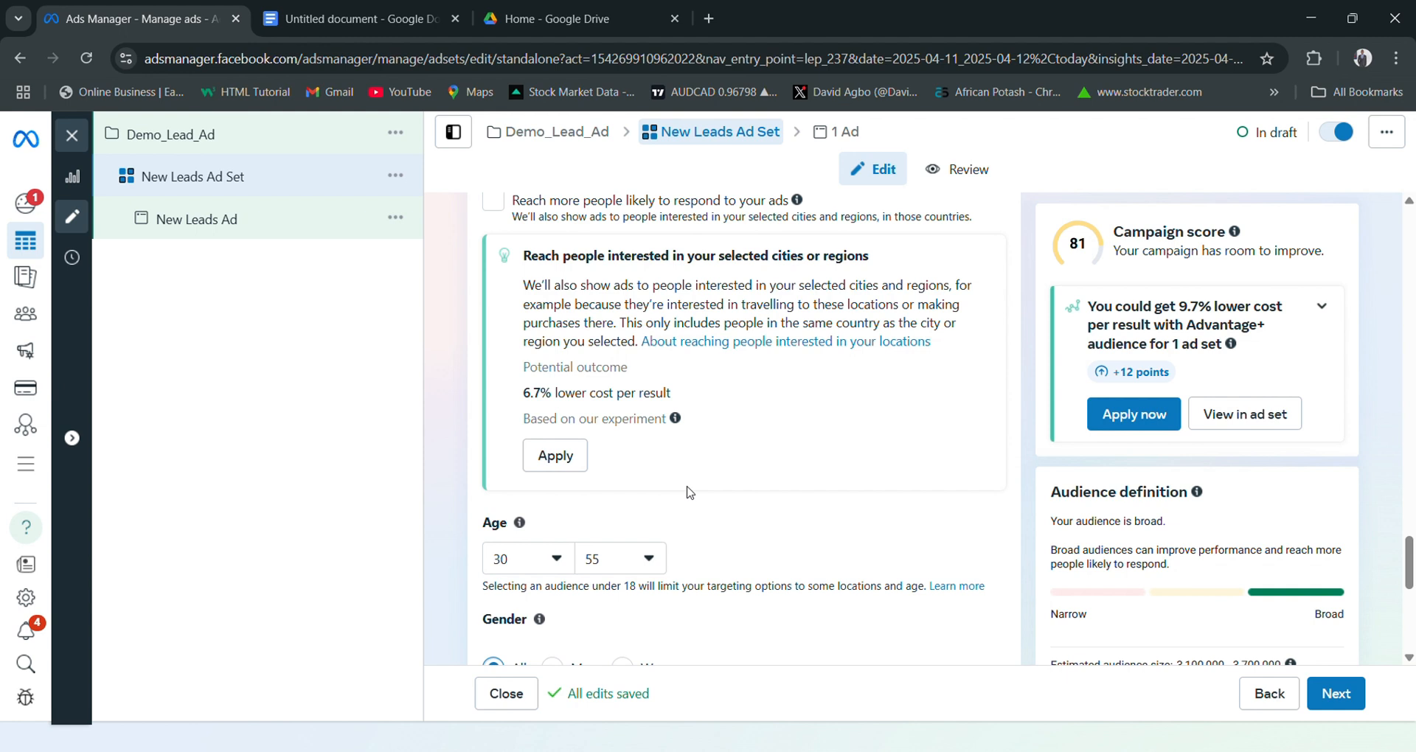
scroll(688, 492, down, 3)
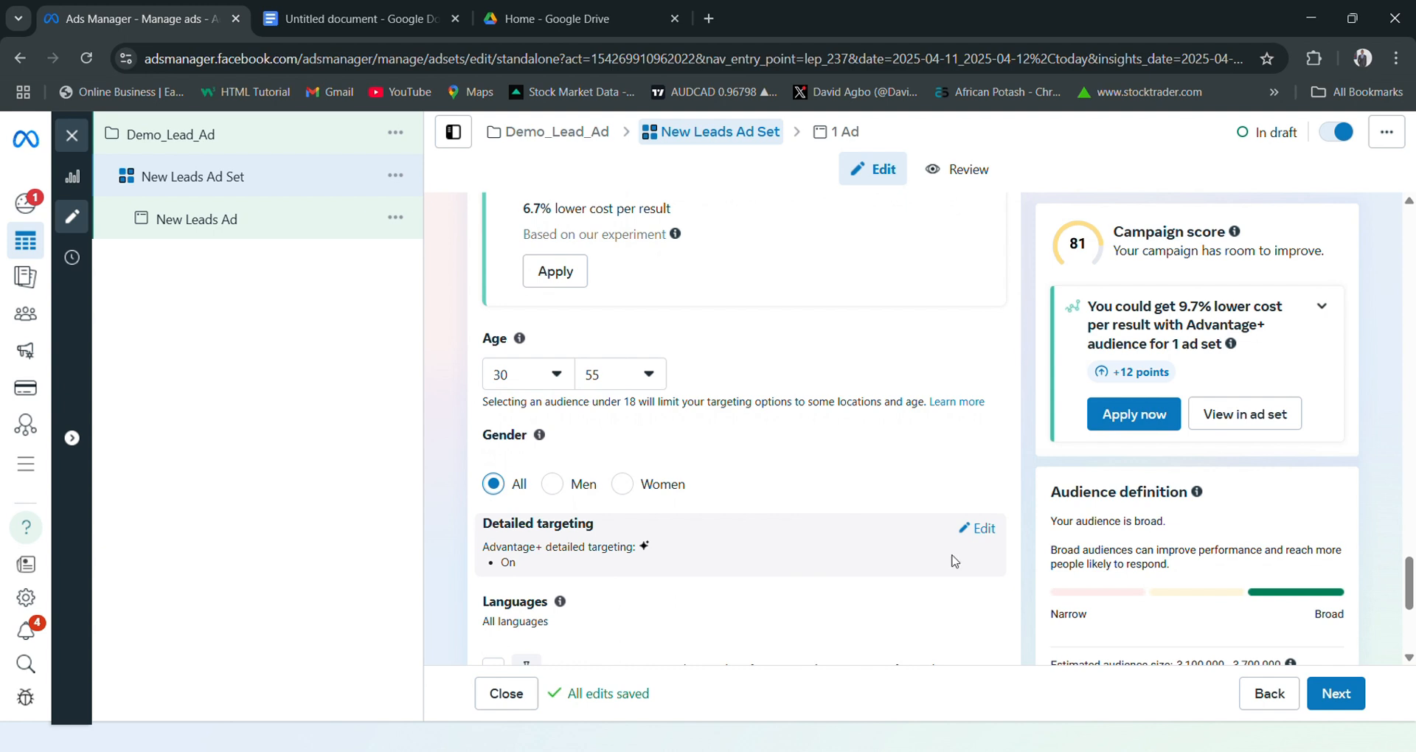
scroll(951, 560, down, 4)
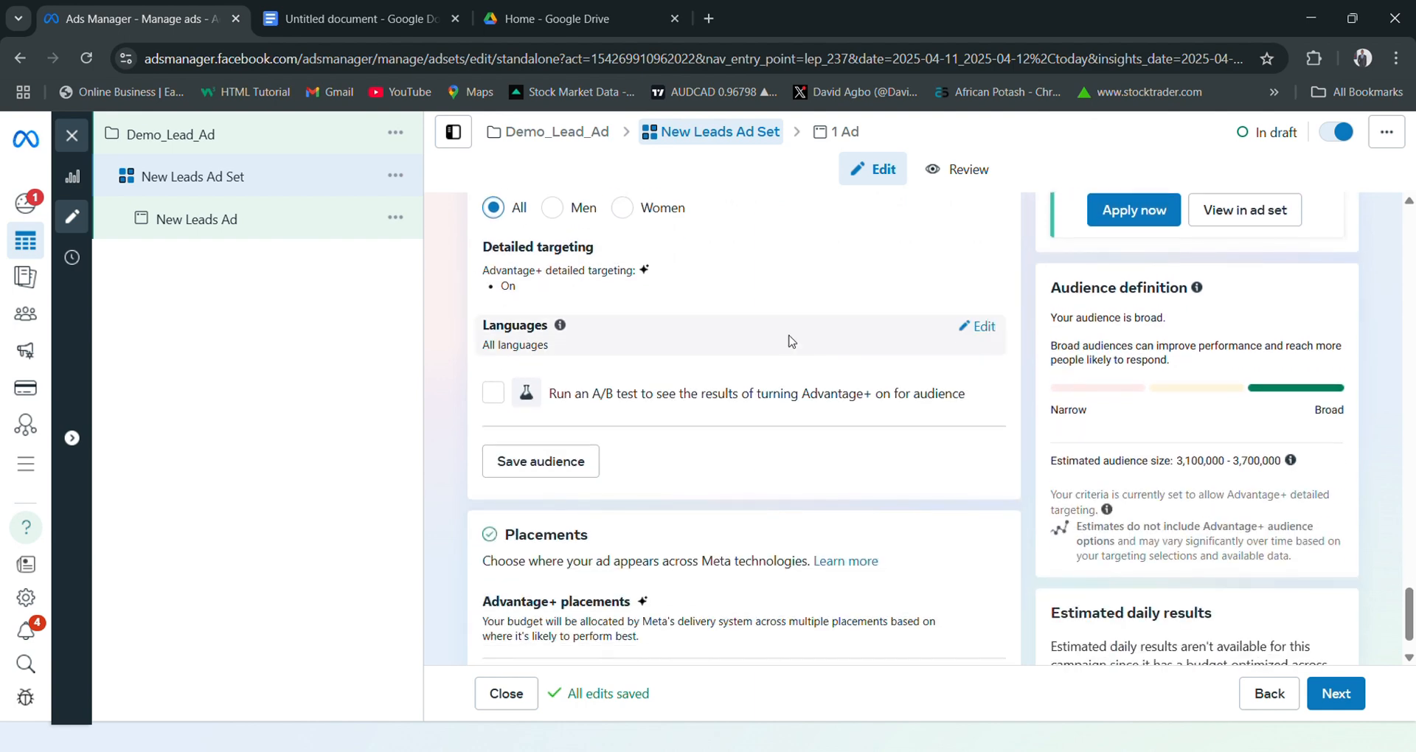
click(977, 327)
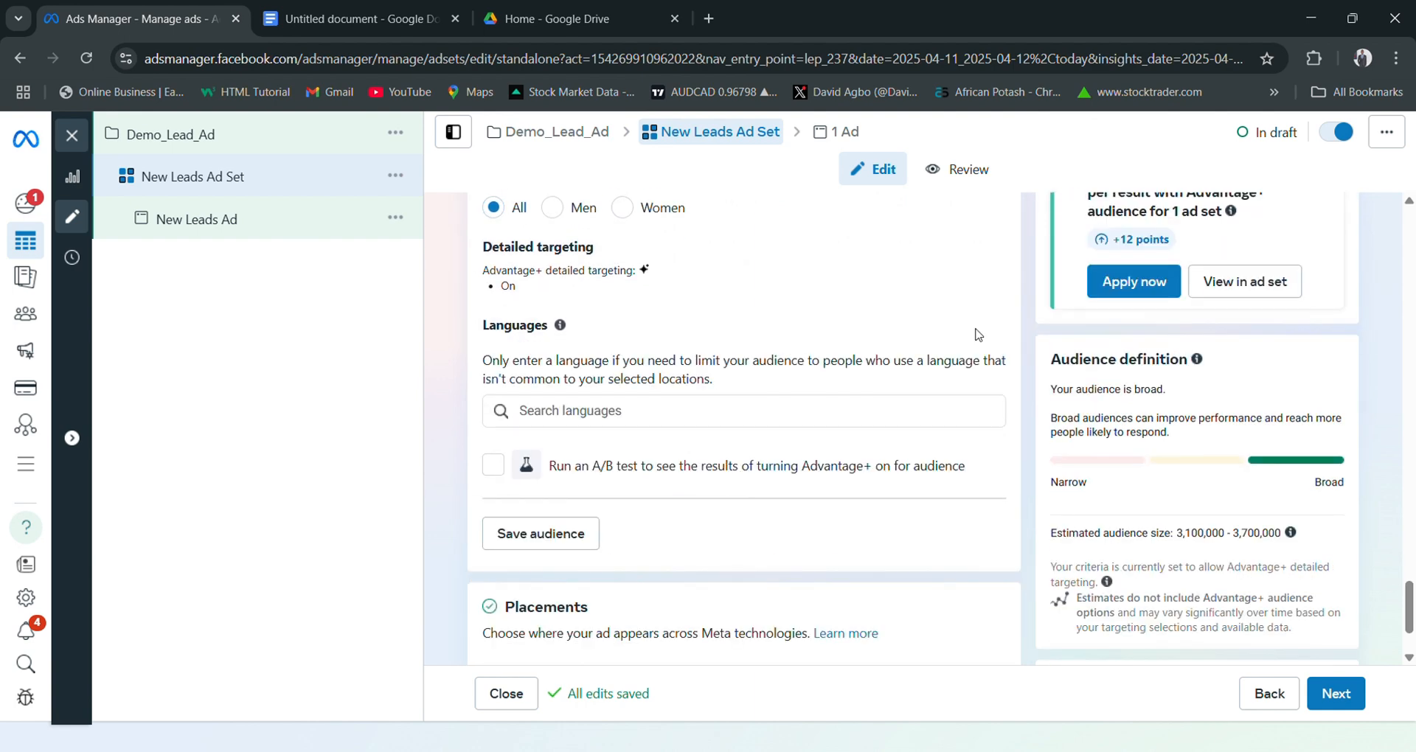
click(568, 423)
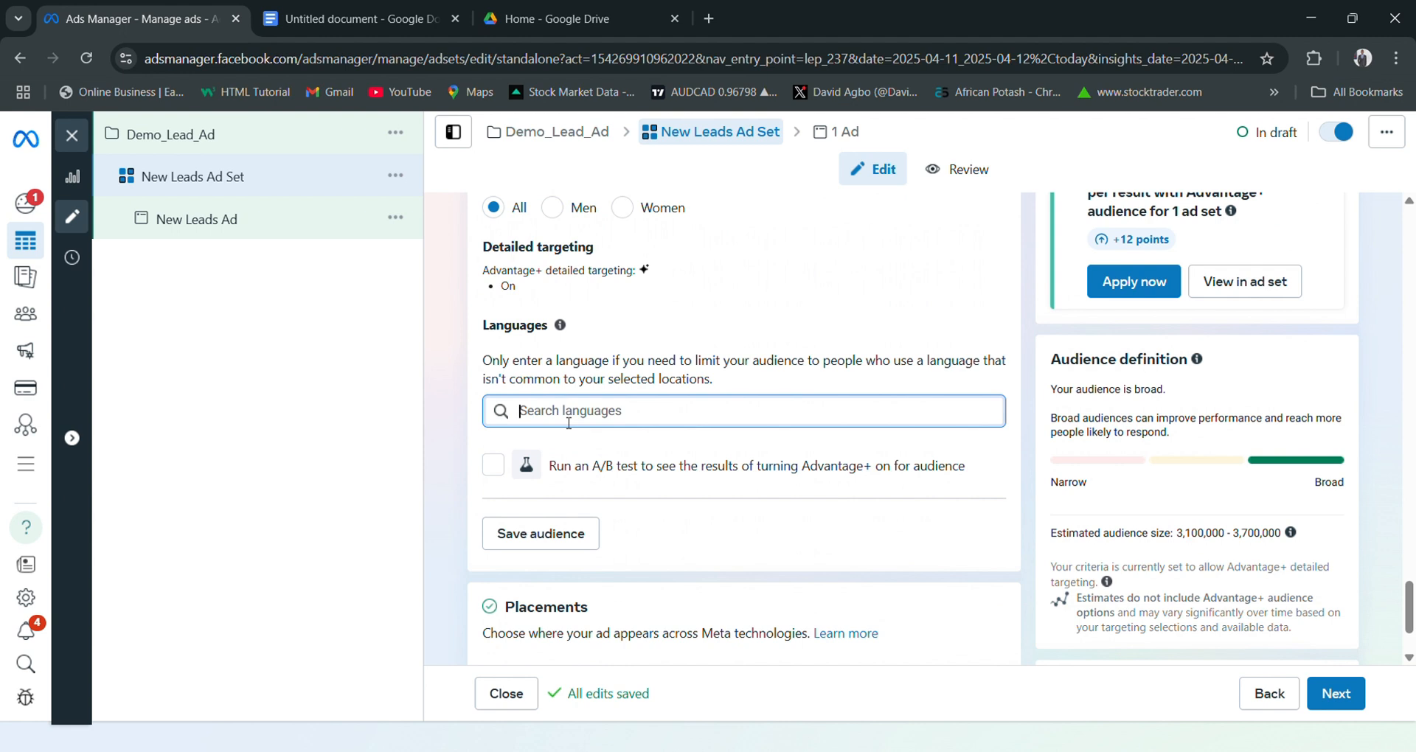
text(en)
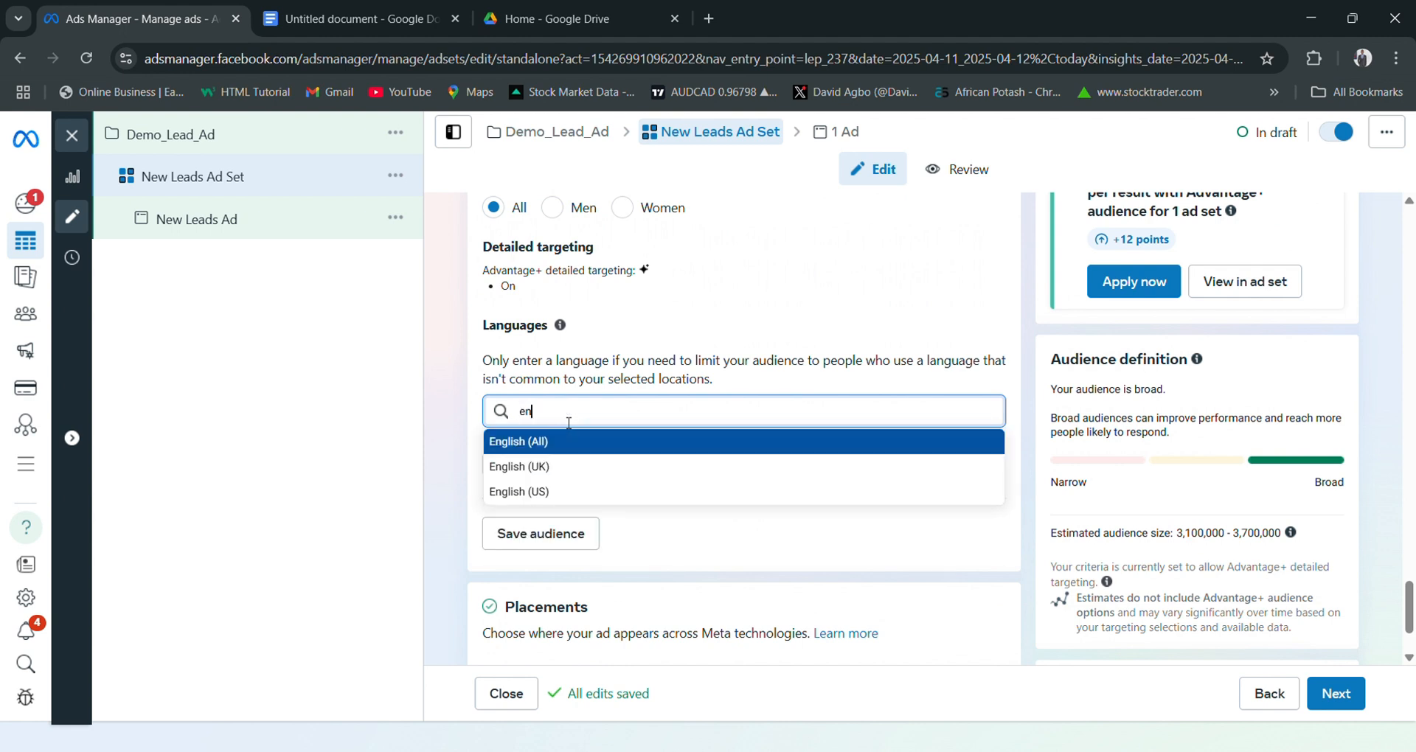
text(g)
click(565, 448)
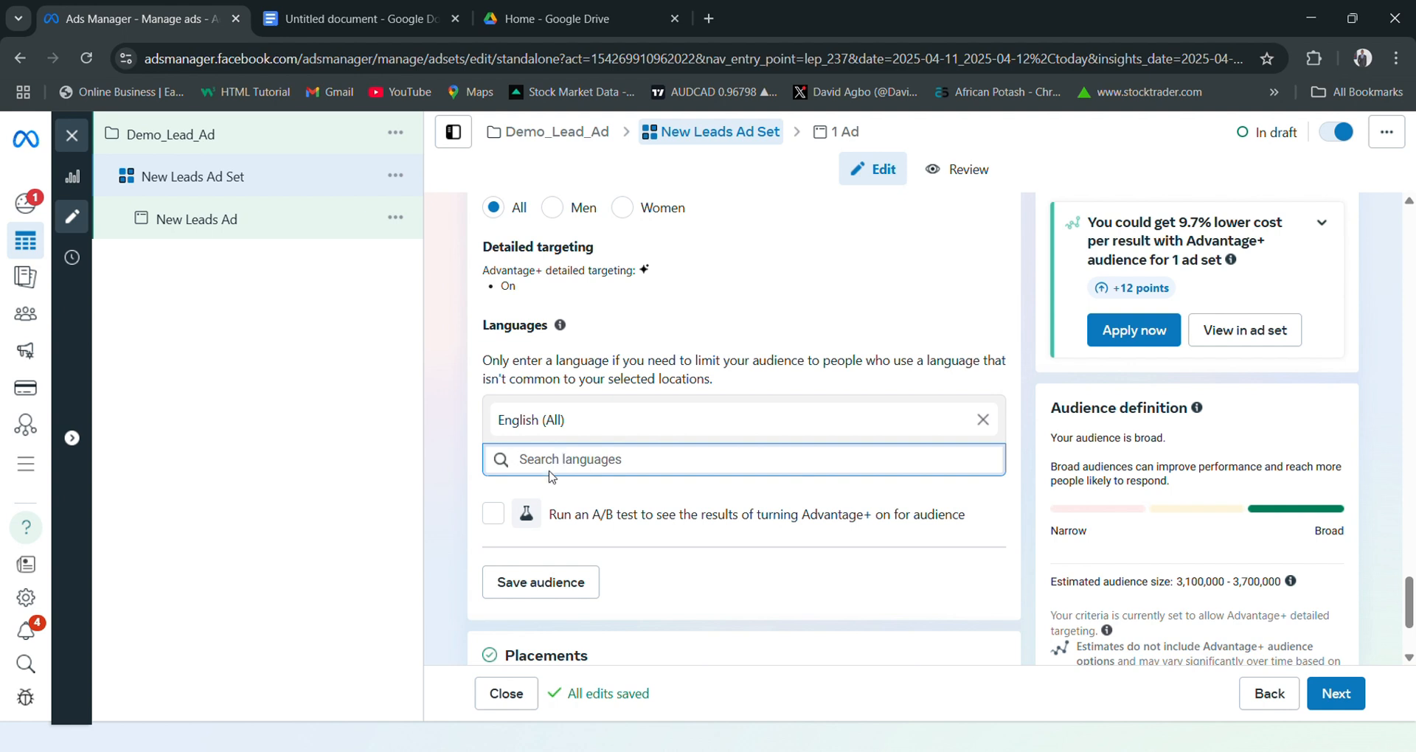
Open the ad set's placement settings and switch them to manual placements.
scroll(556, 471, down, 1)
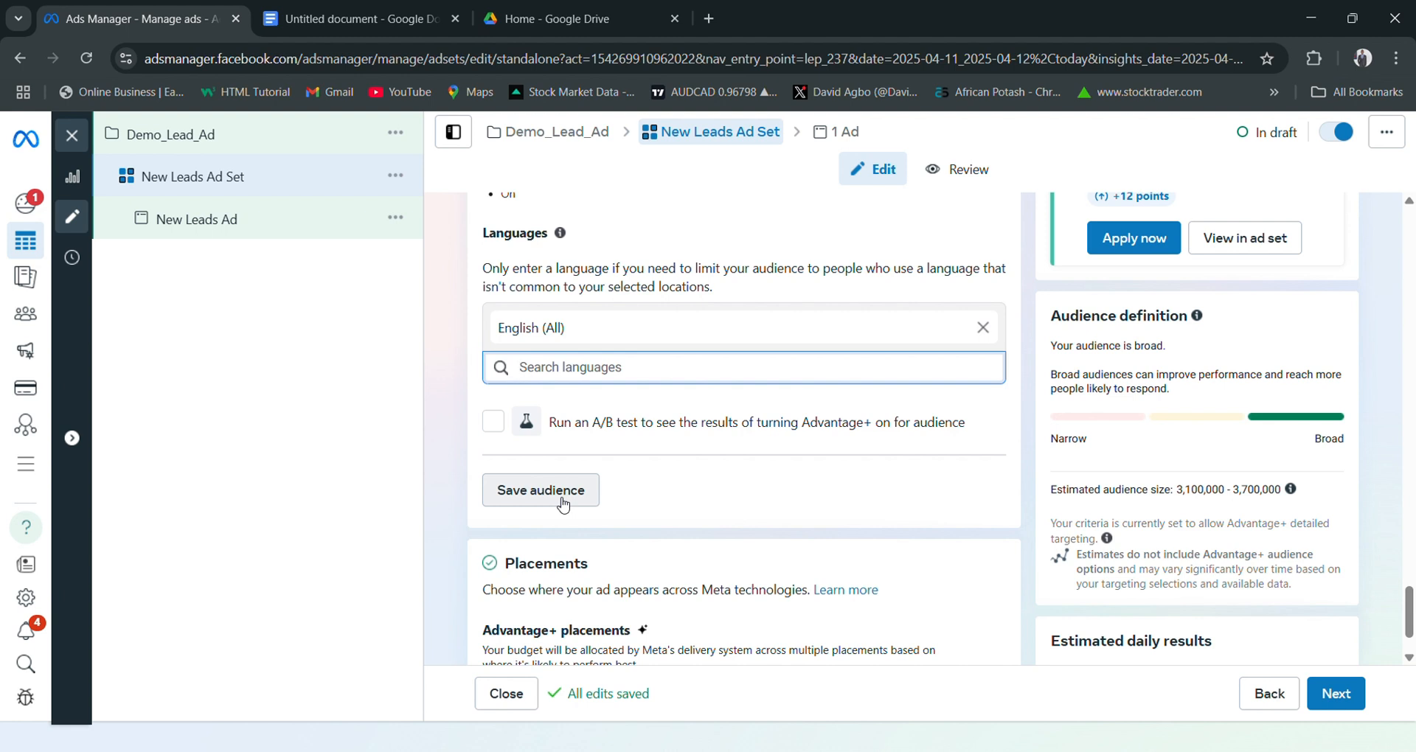
scroll(656, 575, down, 1)
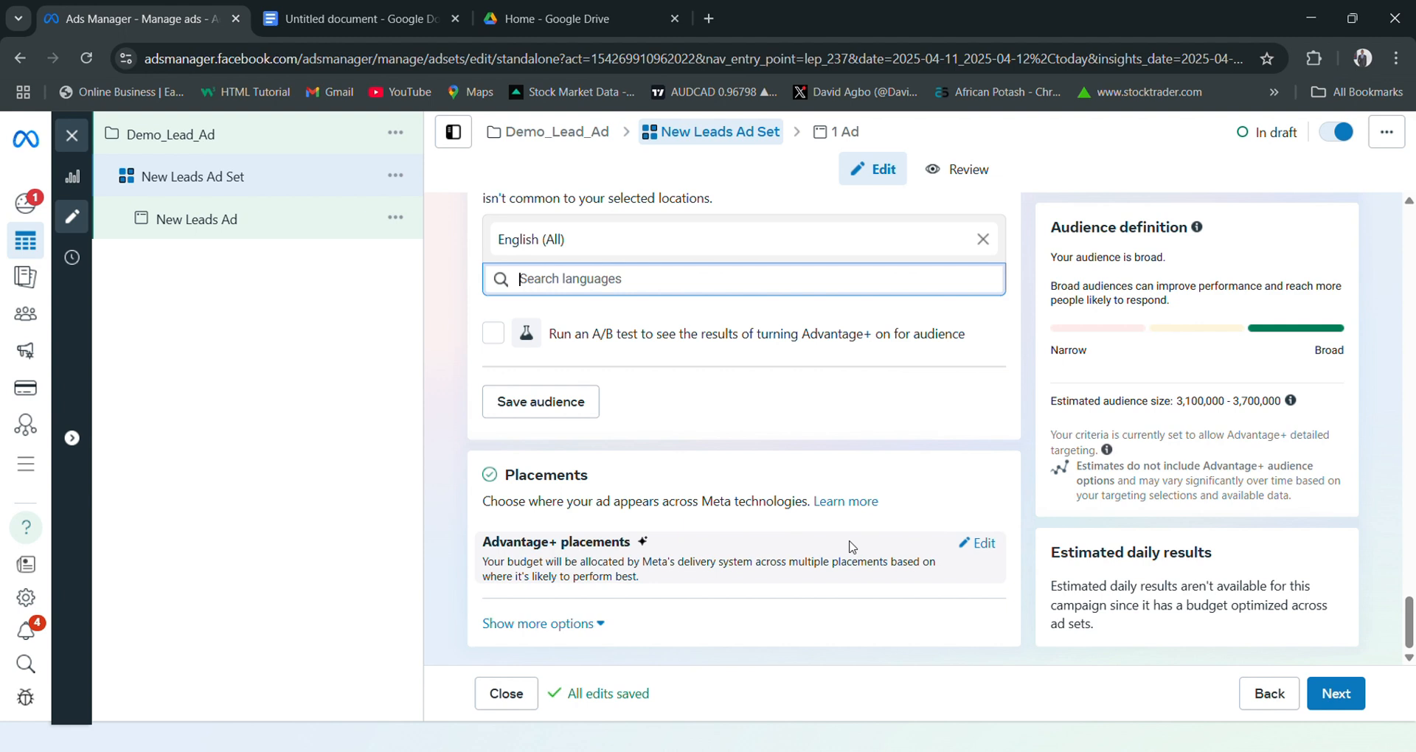
click(983, 545)
scroll(988, 550, down, 1)
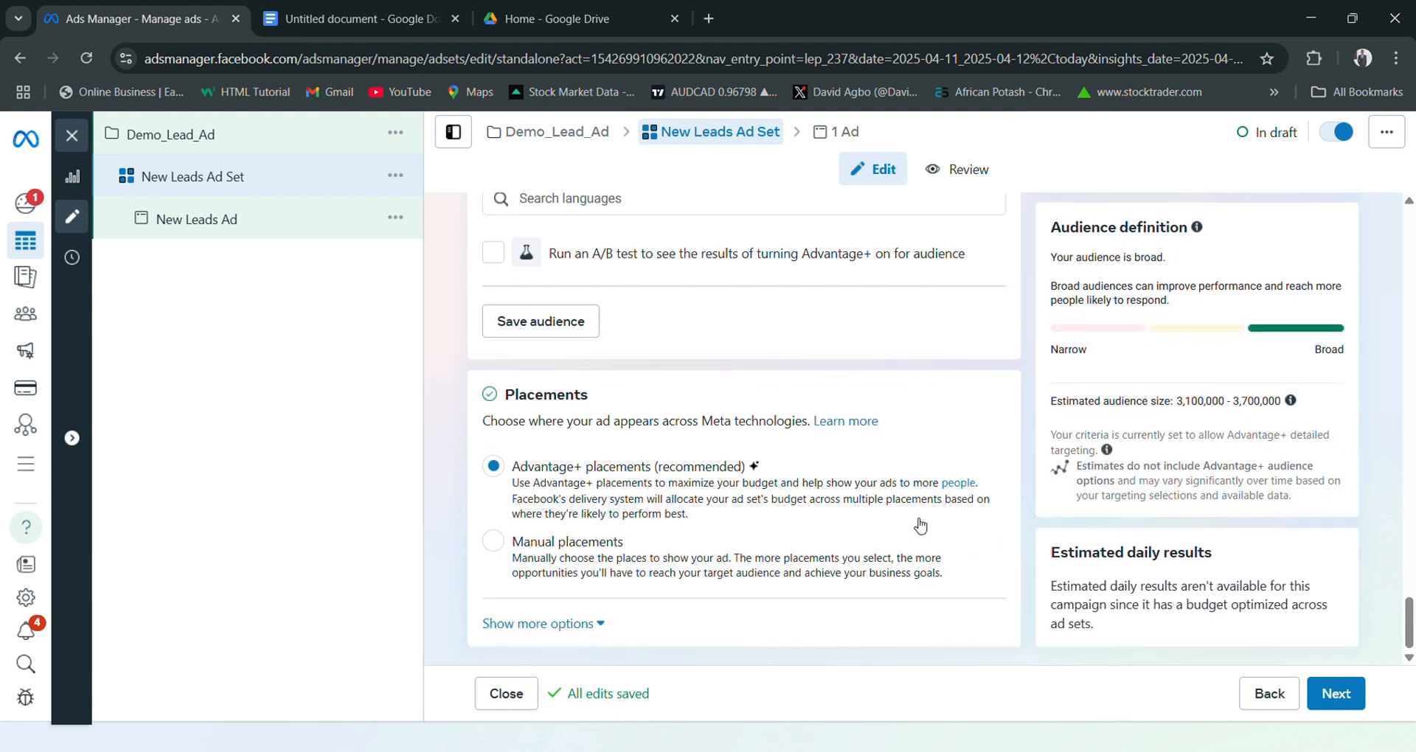
click(492, 542)
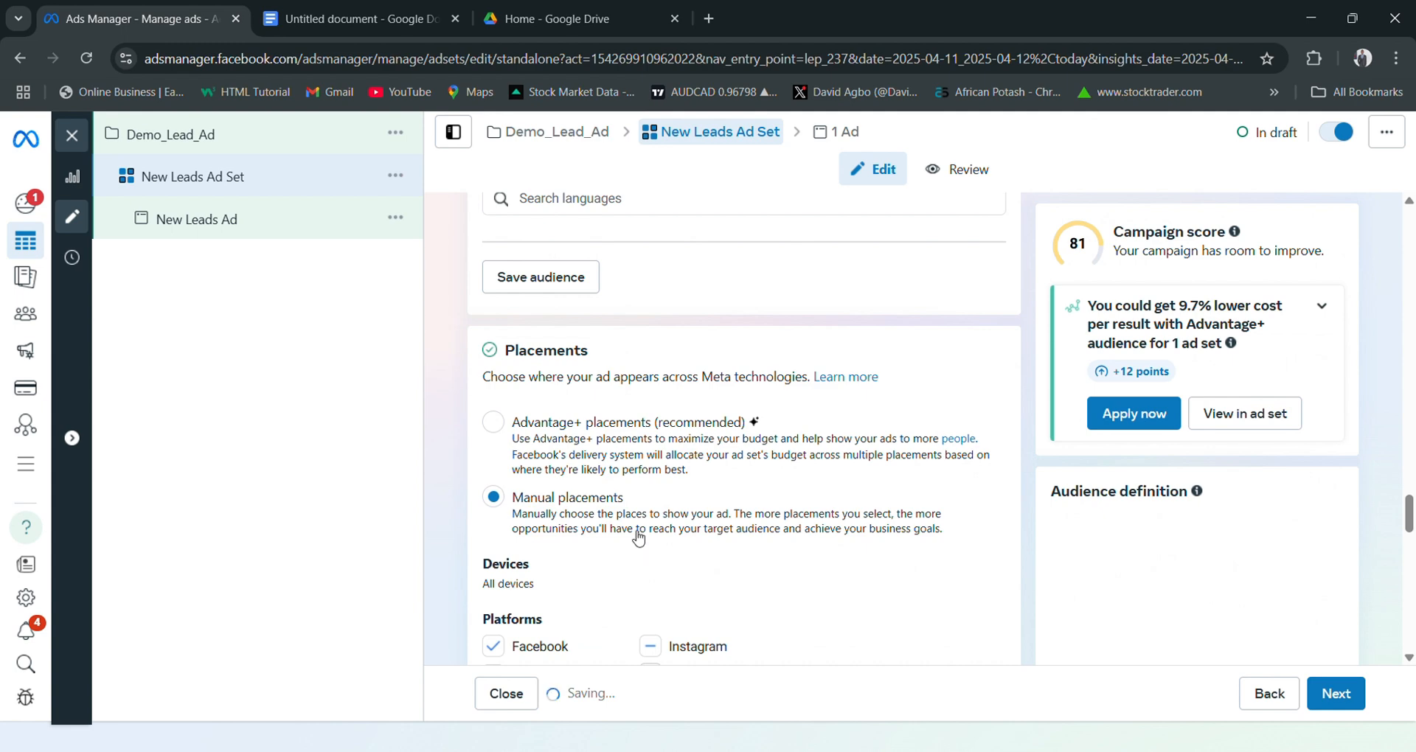
Try different selections of the Facebook, Audience Network and Instagram platforms, and return to Advantage+ placements.
scroll(634, 527, down, 3)
scroll(616, 487, down, 3)
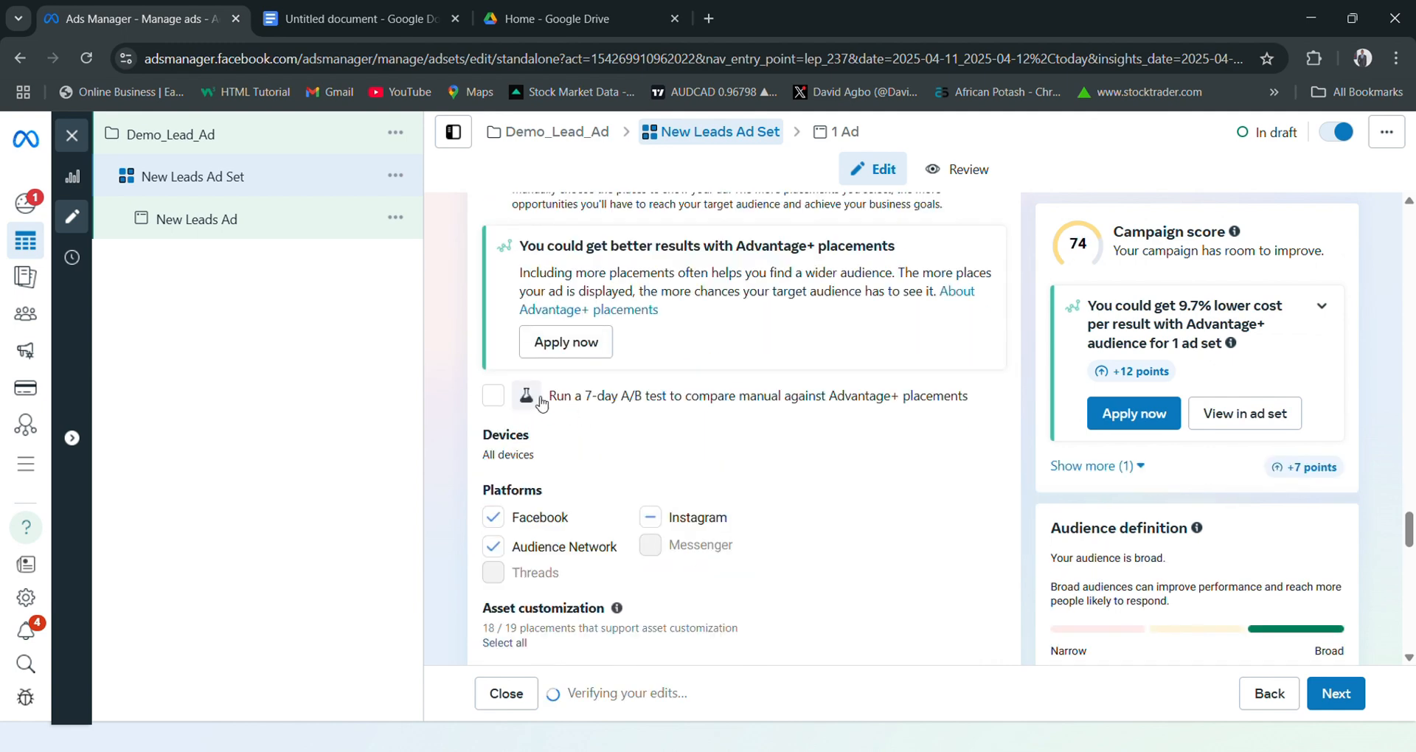
click(493, 517)
click(494, 545)
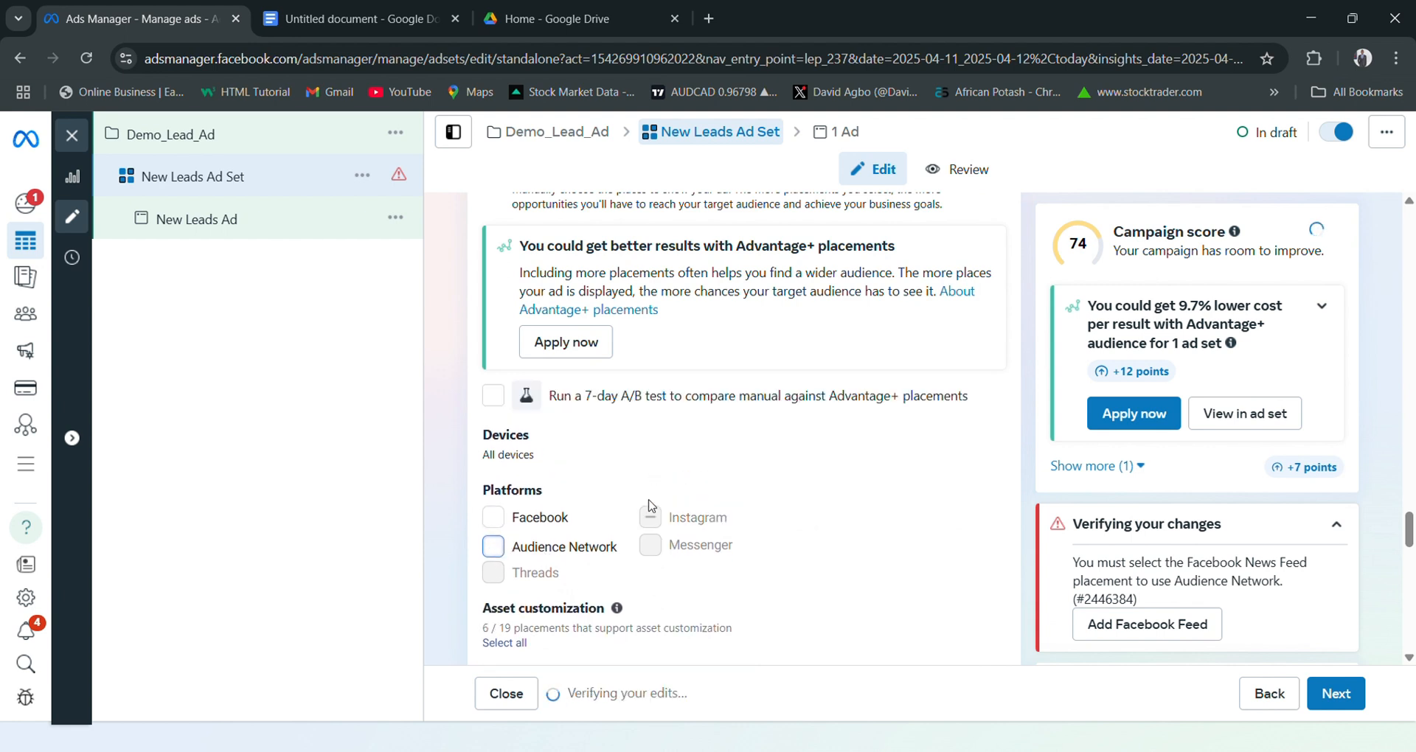
click(493, 517)
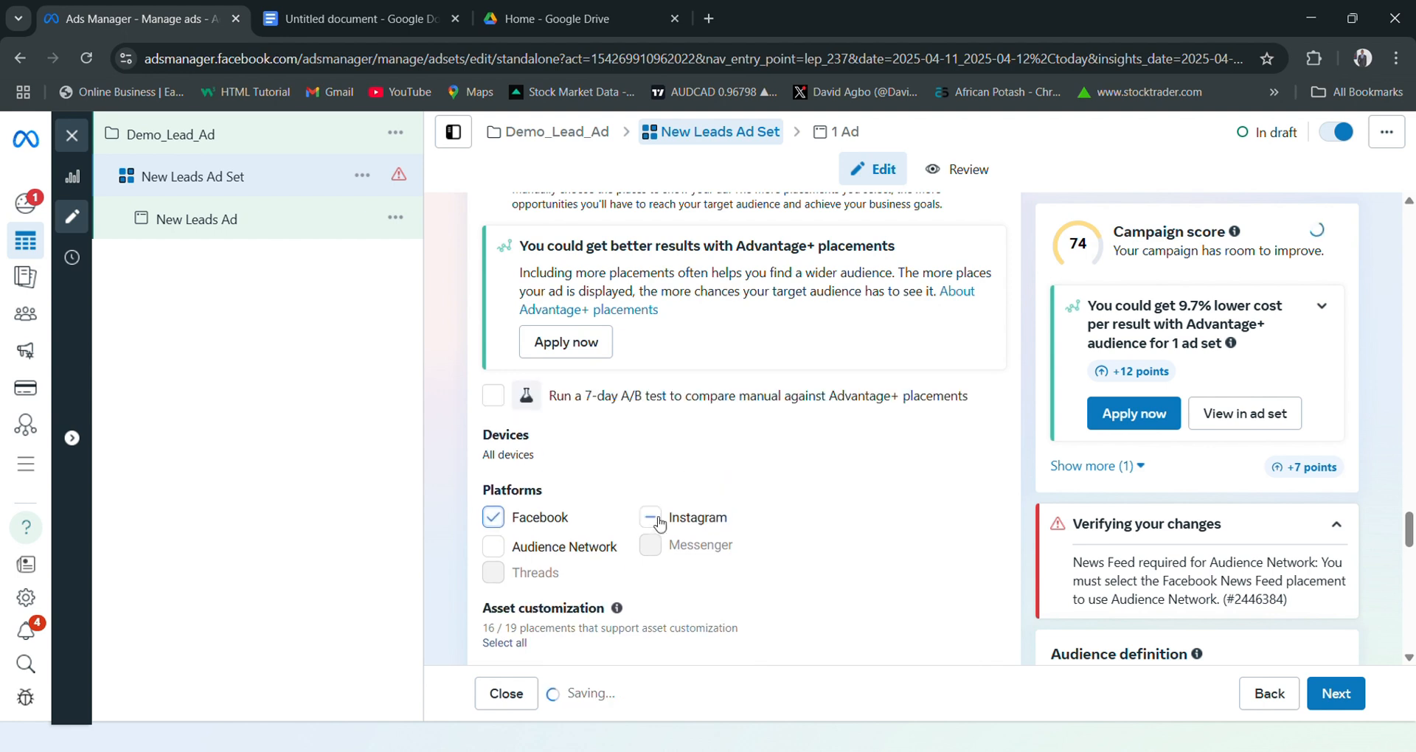
click(650, 517)
click(498, 523)
click(498, 523)
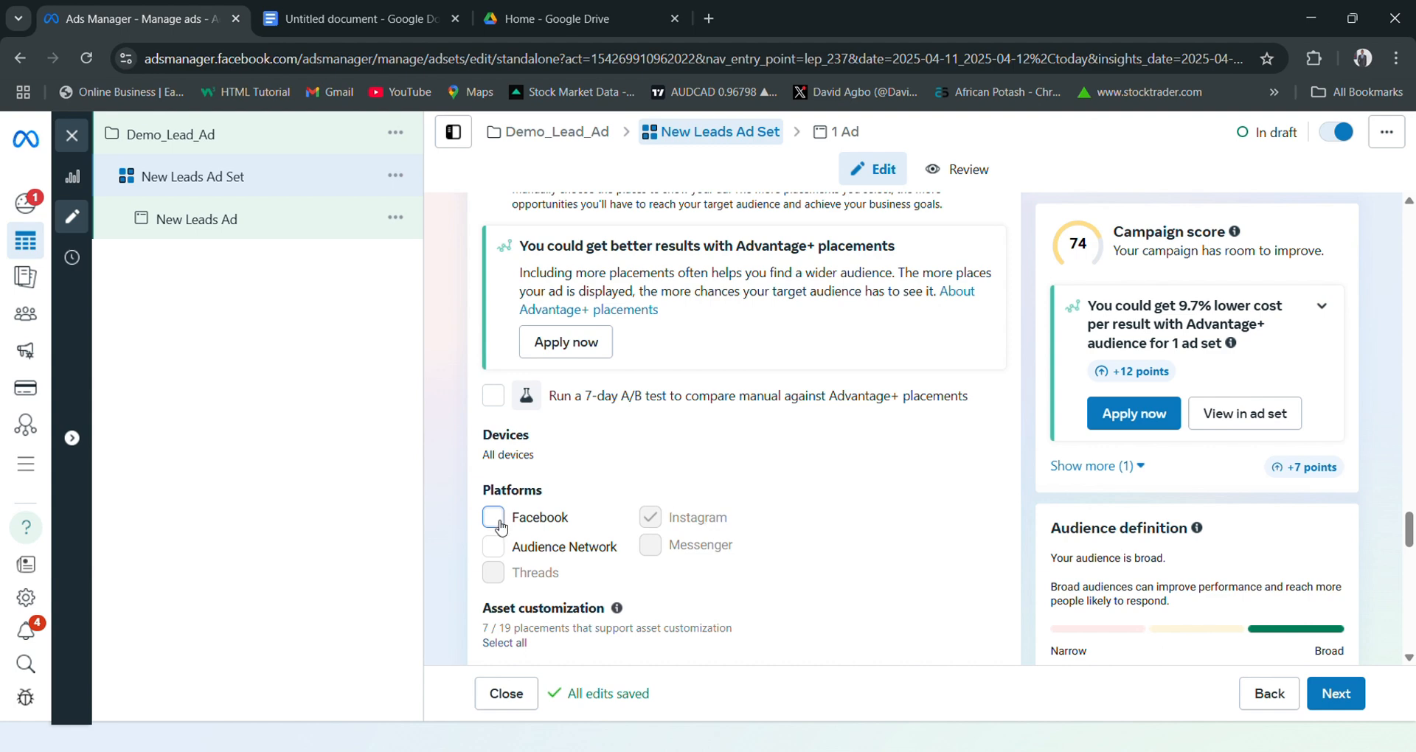
scroll(500, 525, up, 4)
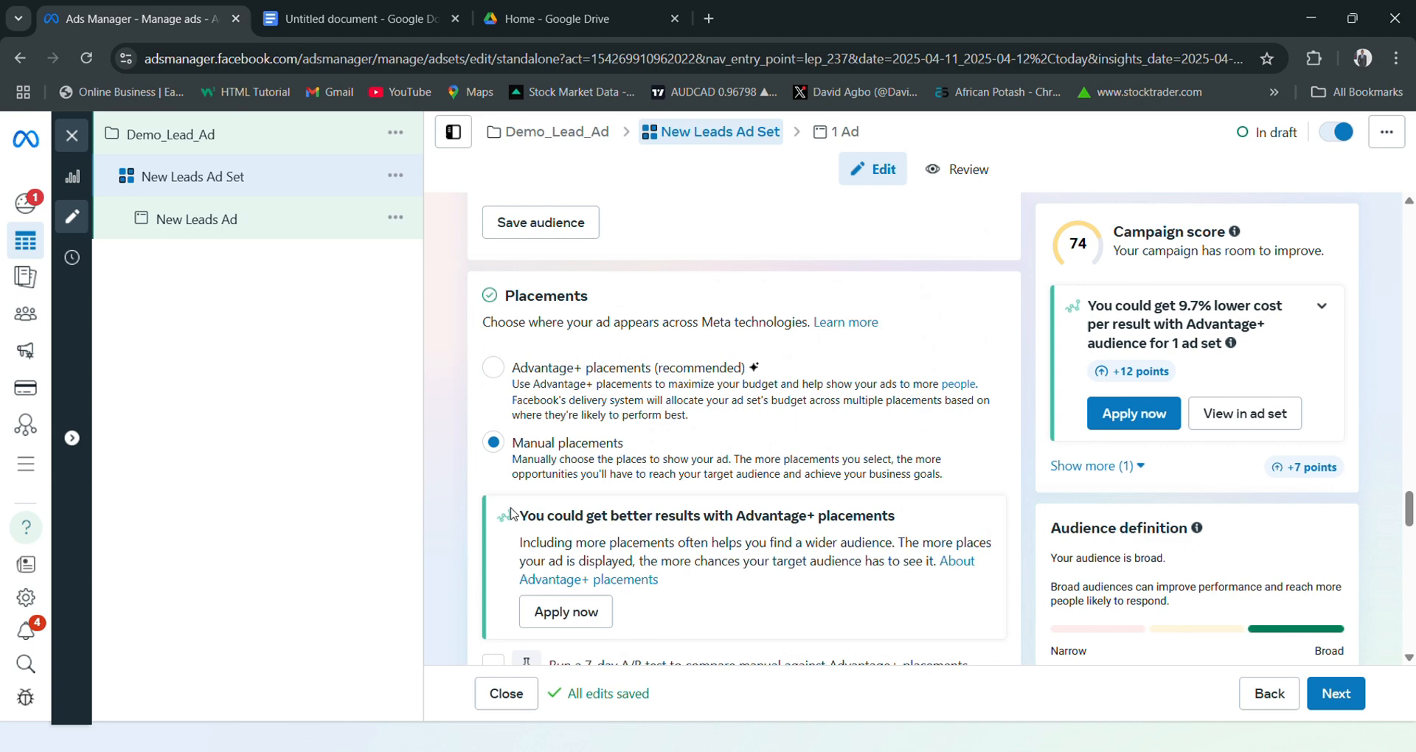
click(494, 374)
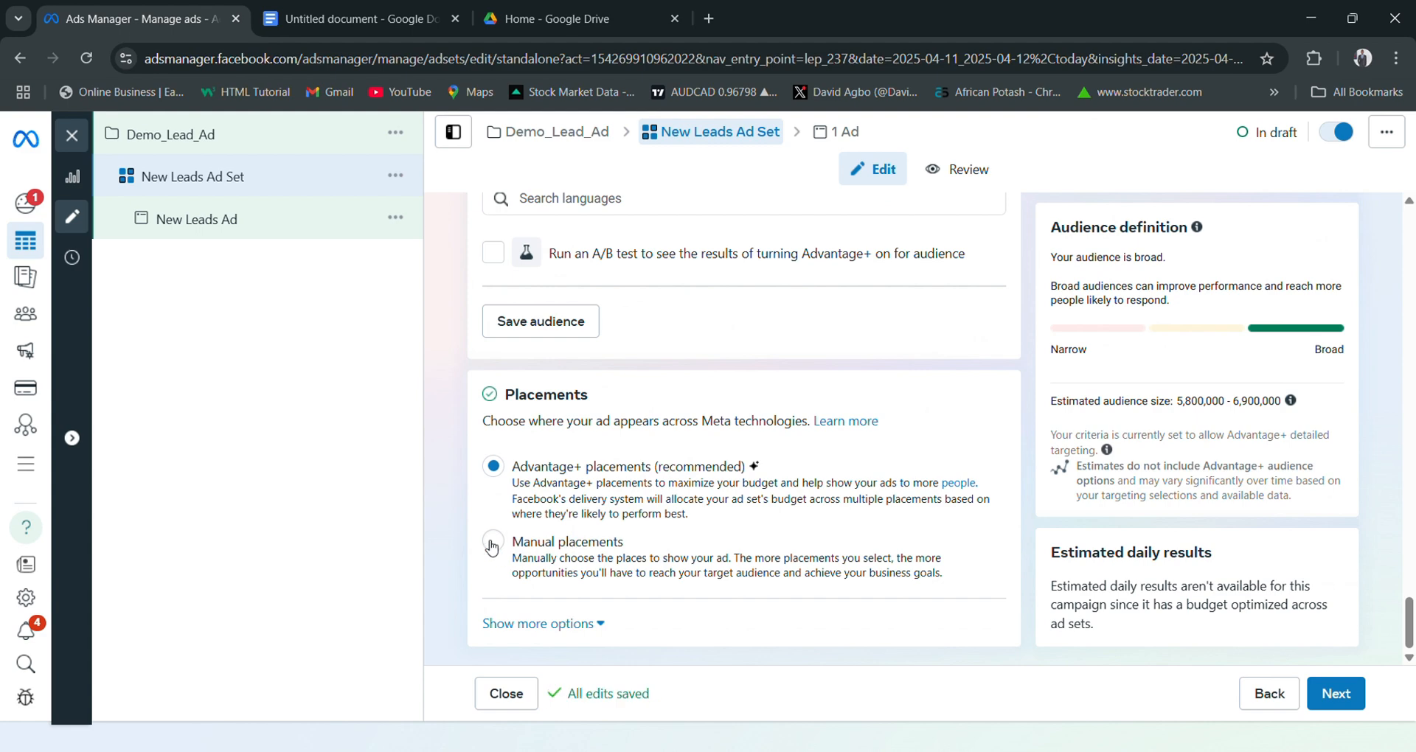
Select manual placements again to view the device choices, and restore Advantage+ placements without changing the devices.
click(492, 541)
scroll(622, 544, down, 4)
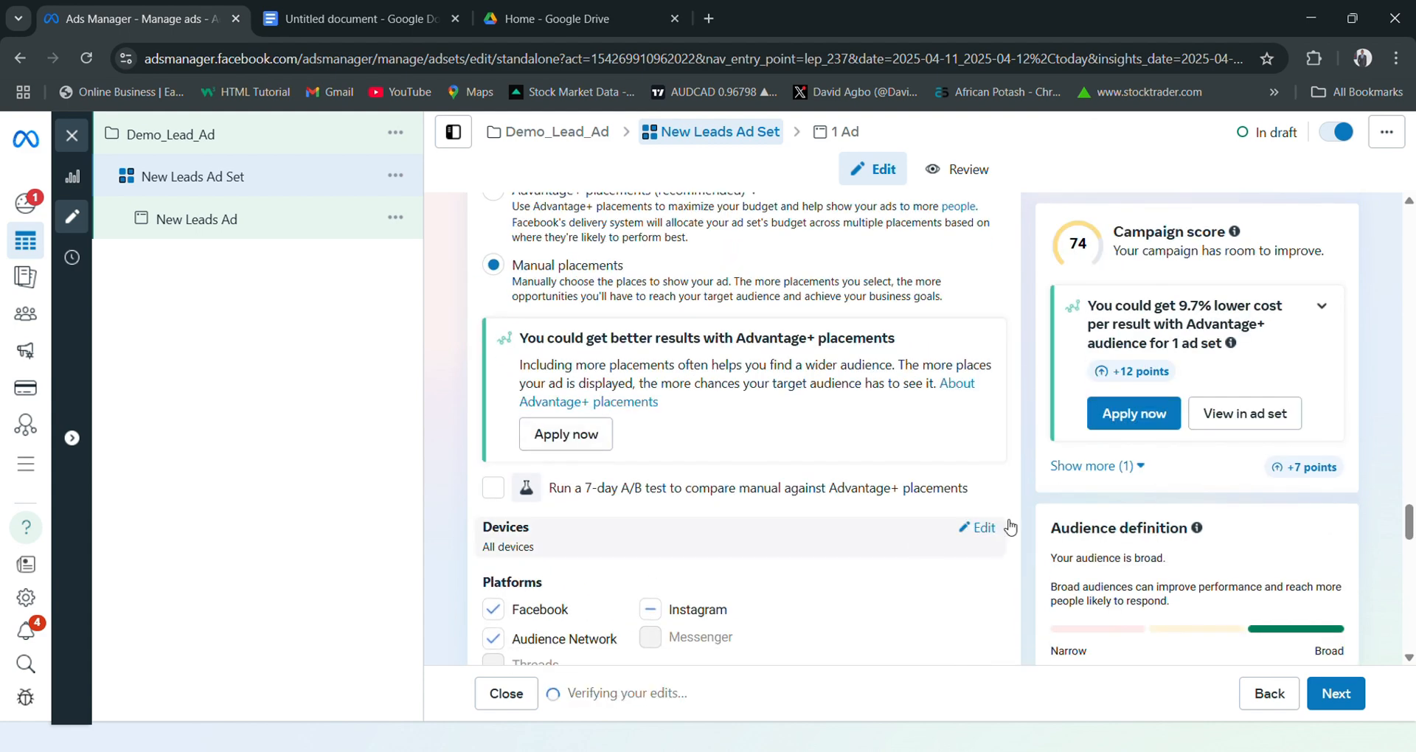
click(986, 531)
click(711, 559)
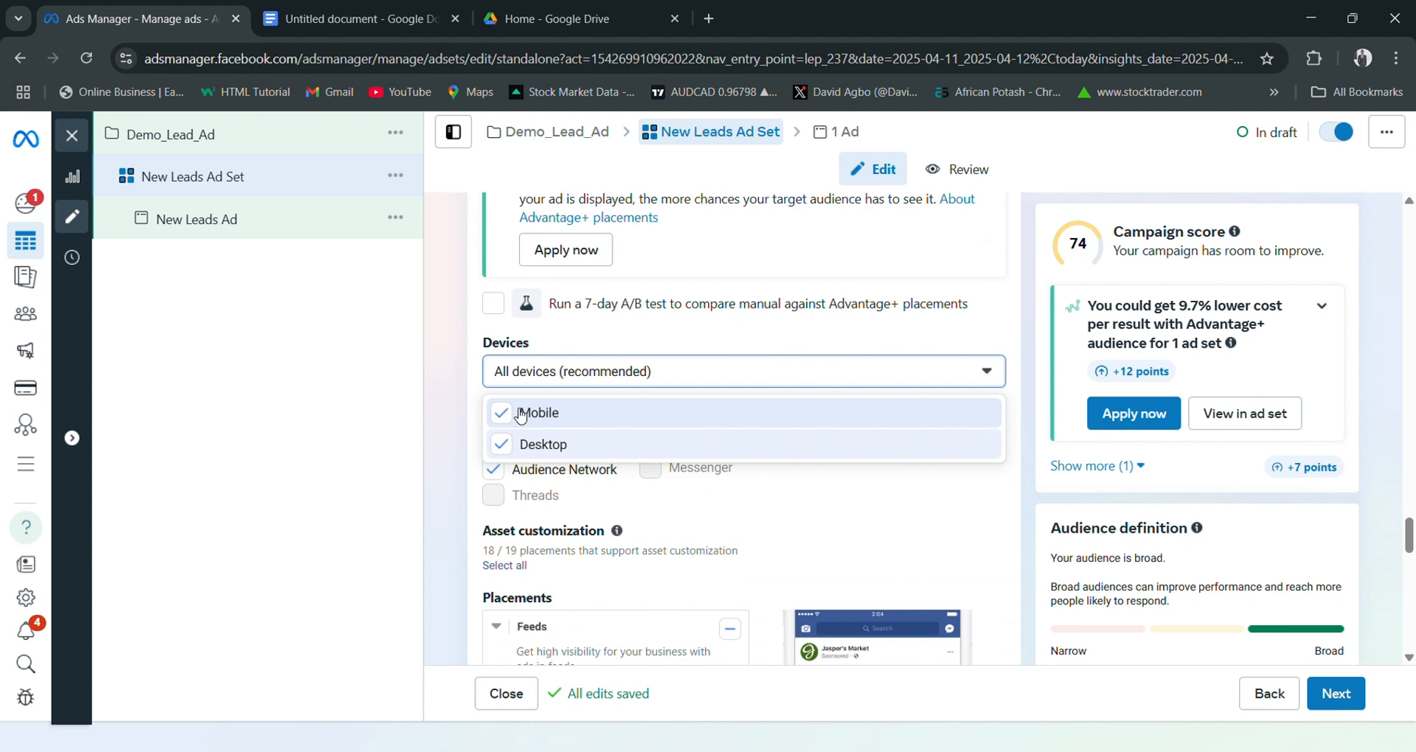
click(541, 376)
scroll(544, 378, up, 5)
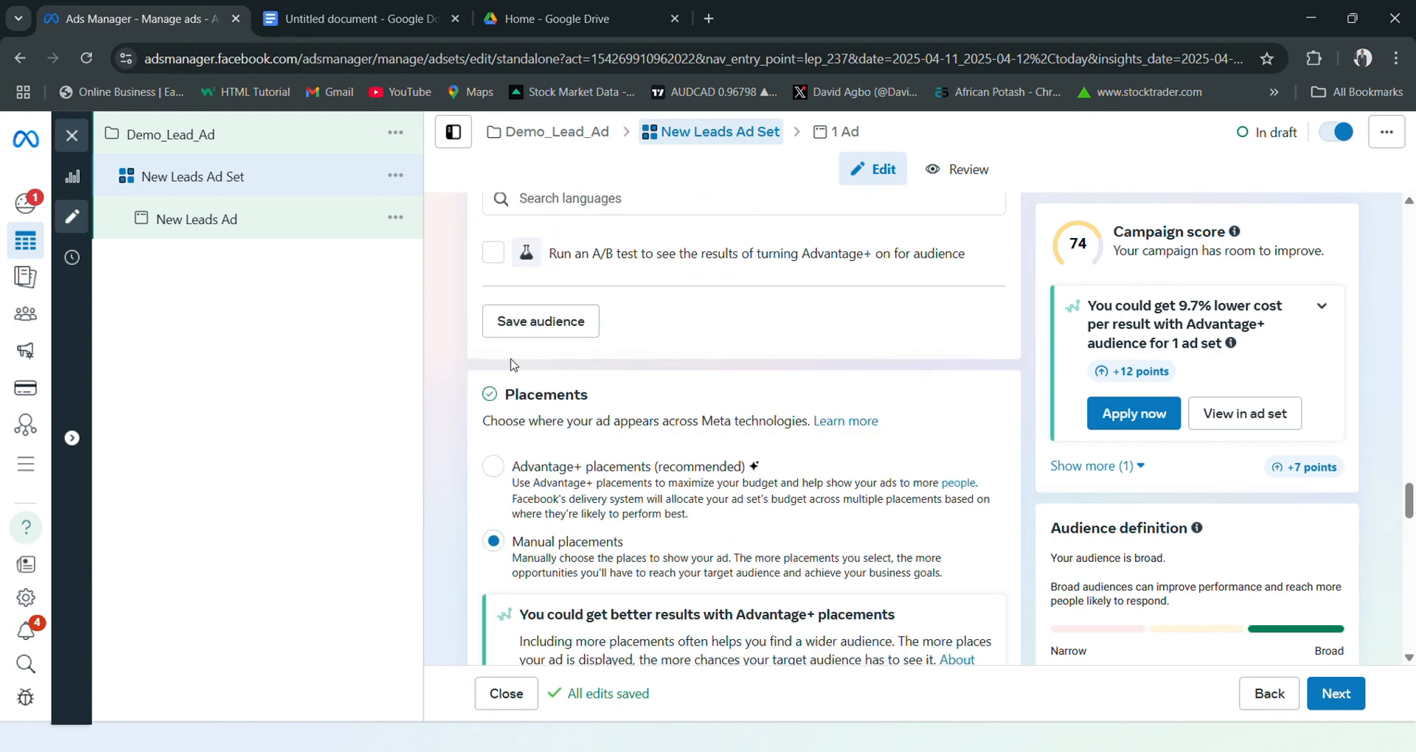
click(494, 467)
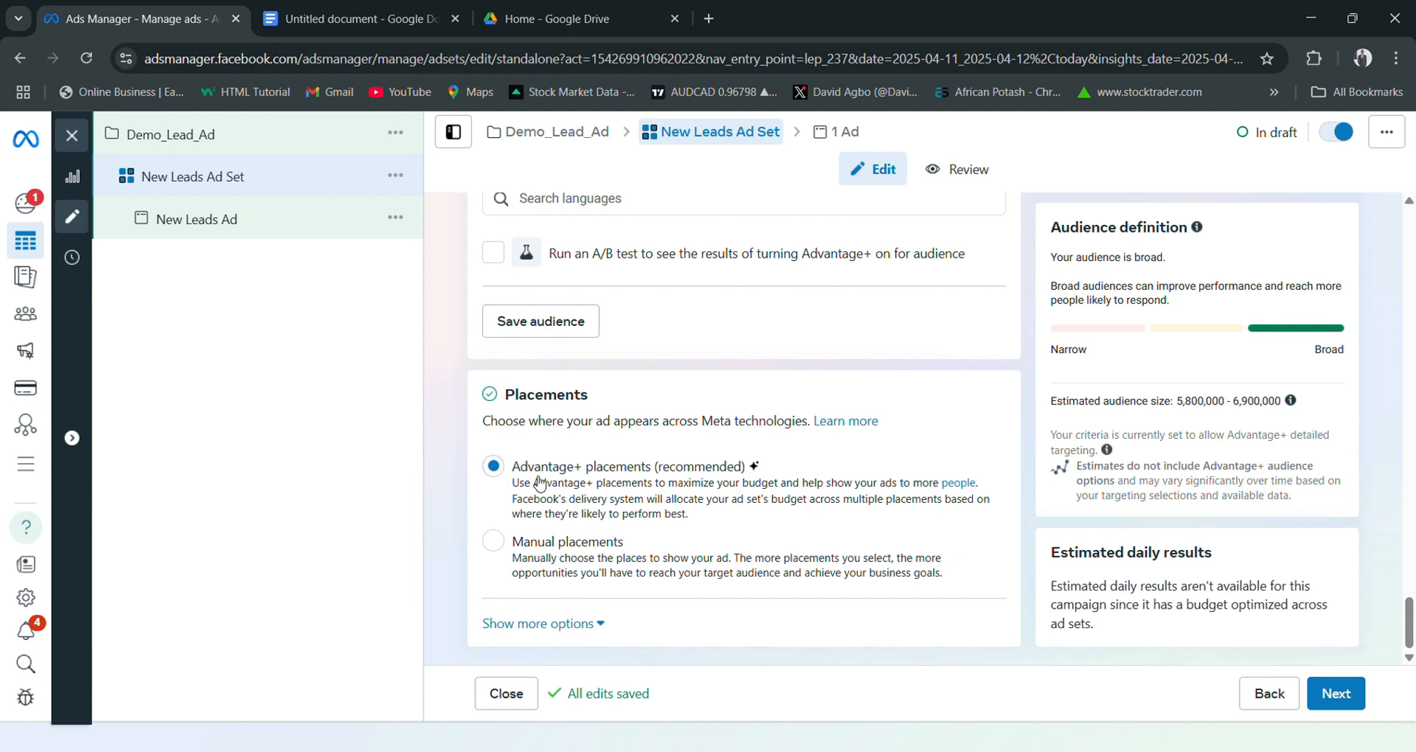
Continue from the ad set to the New Leads Ad and go to its ad setup section.
click(1353, 709)
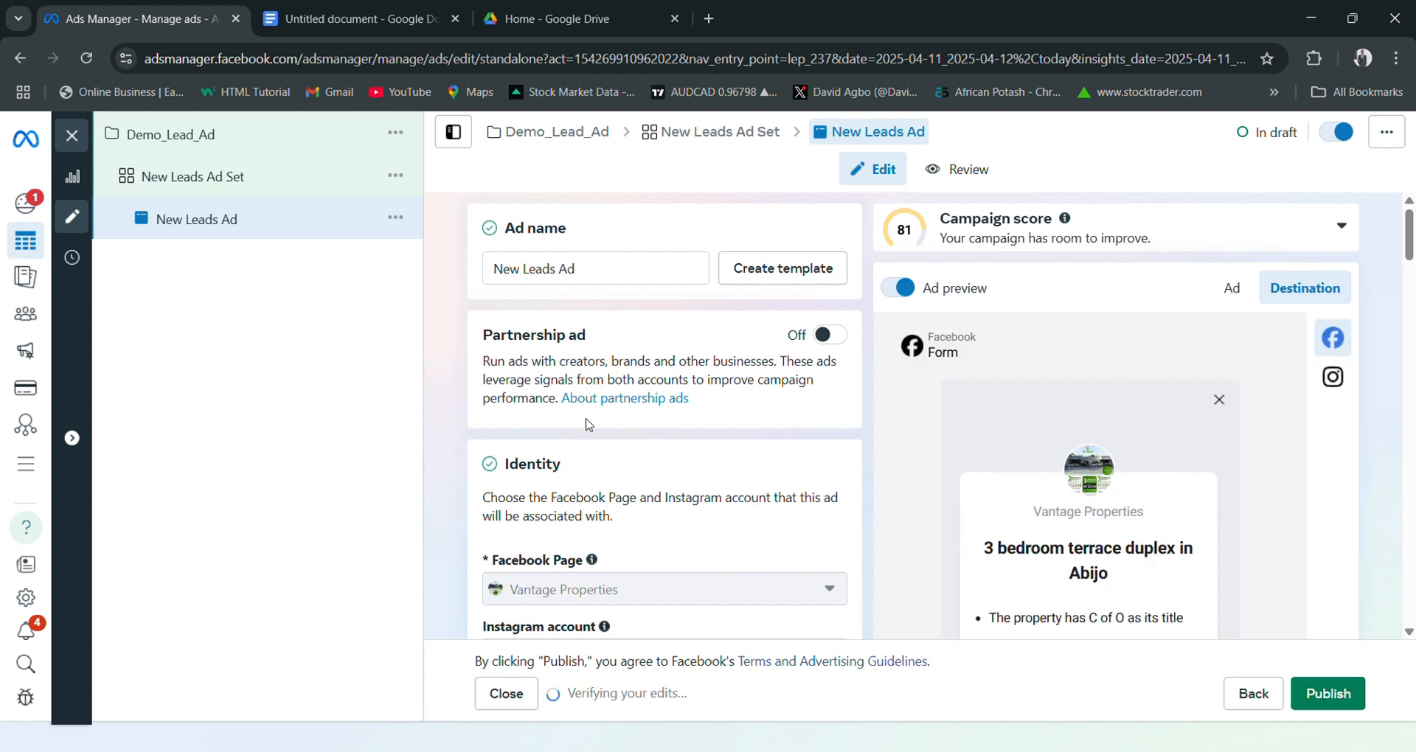
scroll(590, 420, down, 1)
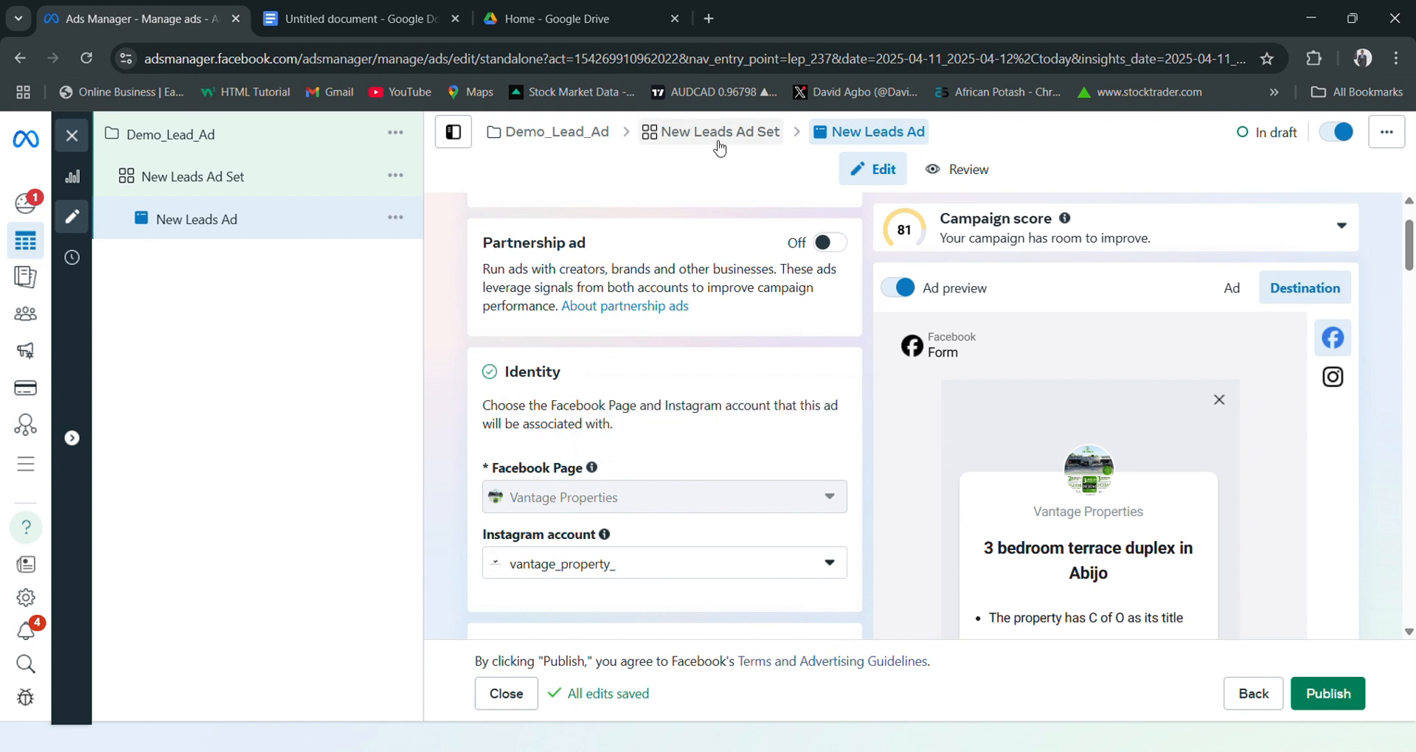
scroll(616, 481, down, 3)
scroll(616, 482, down, 4)
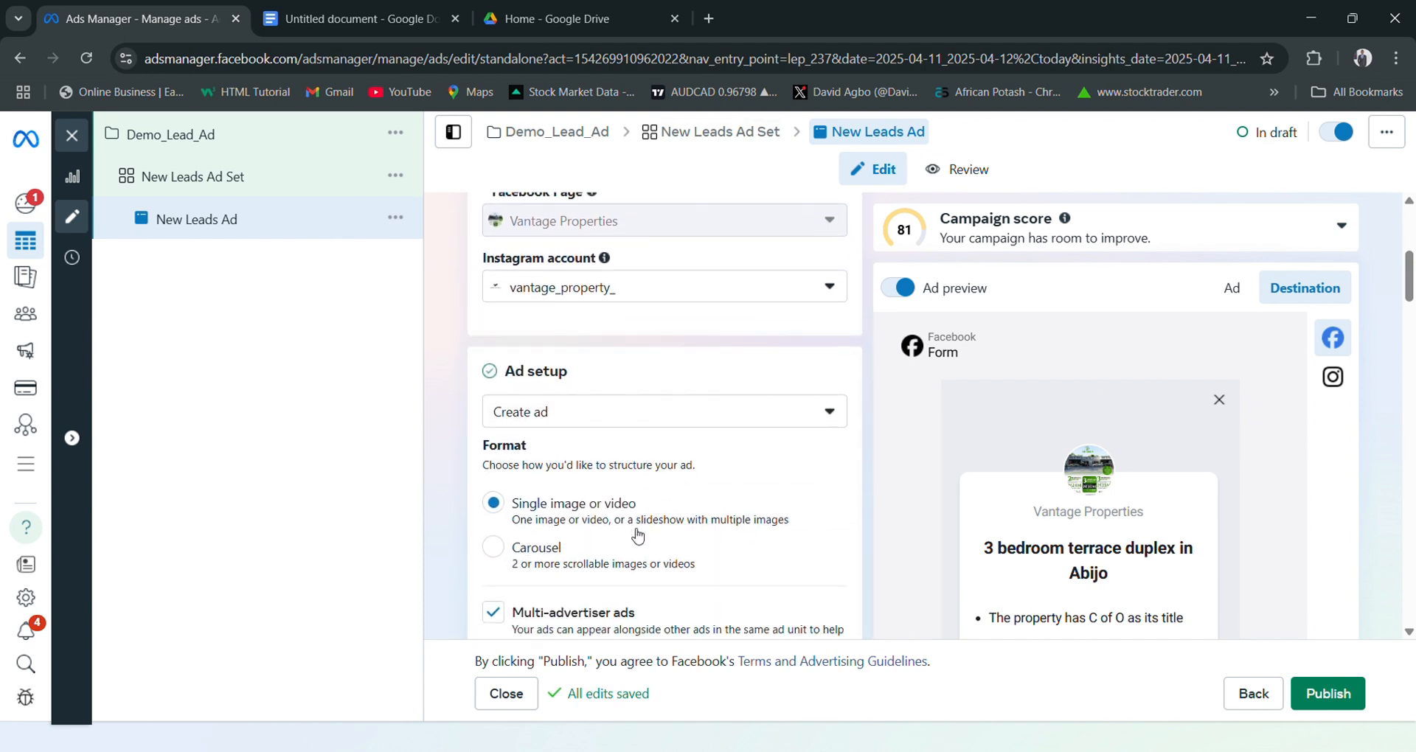
Remove the existing media from the New Leads Ad's ad creative.
scroll(597, 448, down, 3)
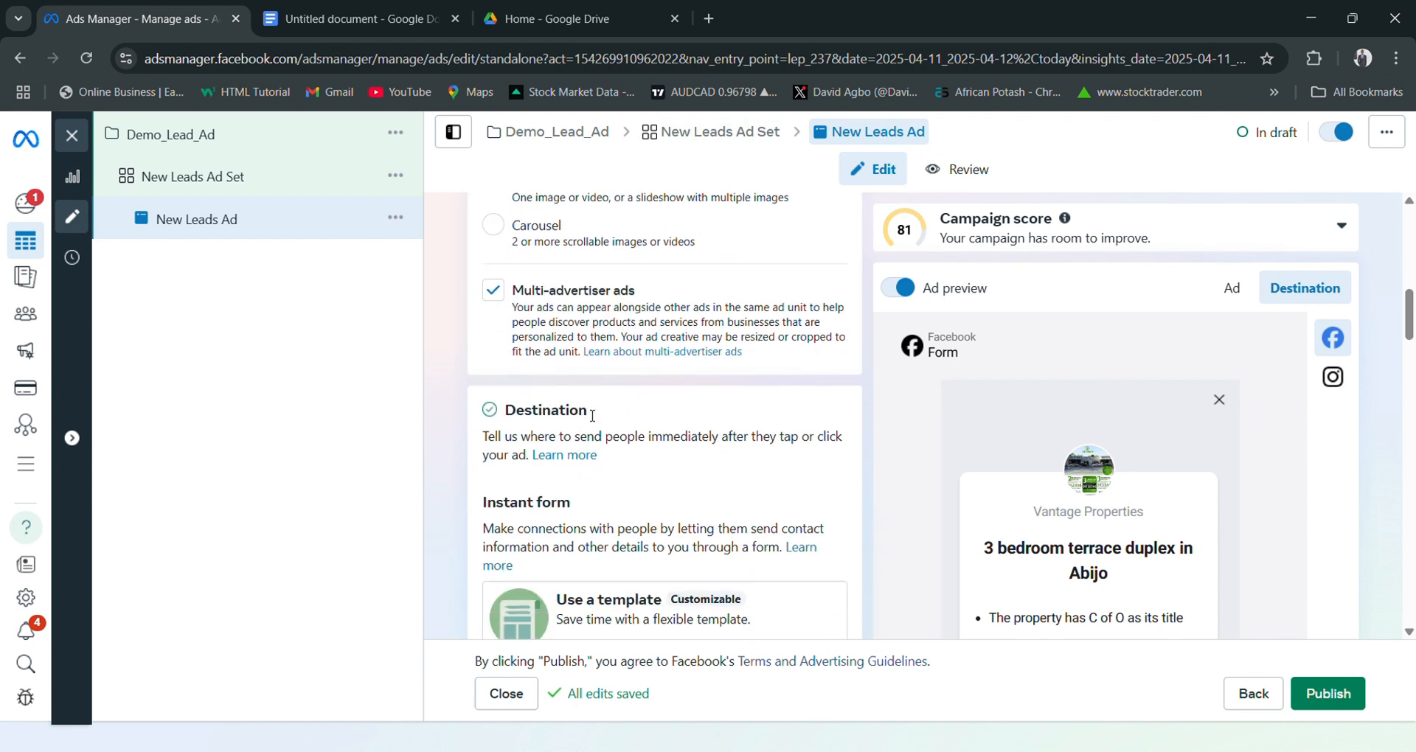
scroll(583, 486, down, 12)
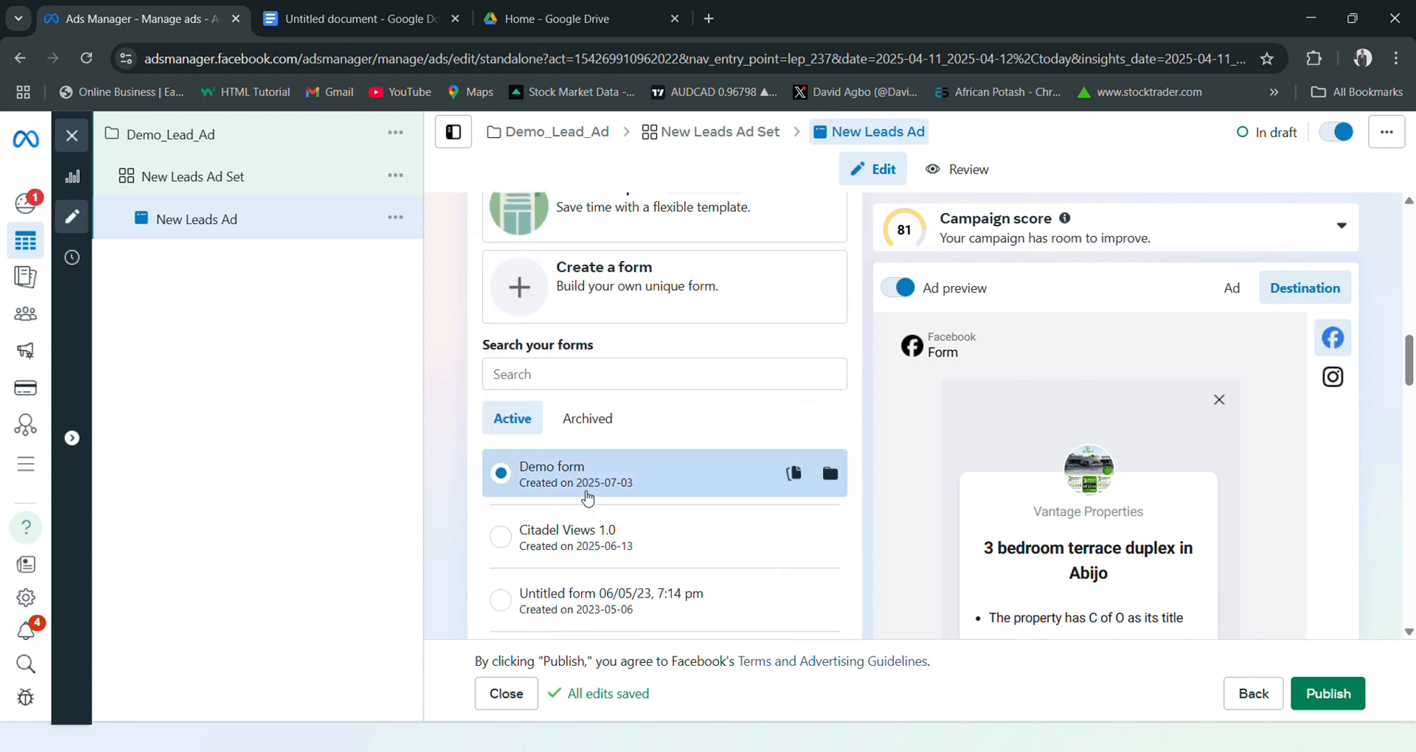
scroll(582, 515, down, 10)
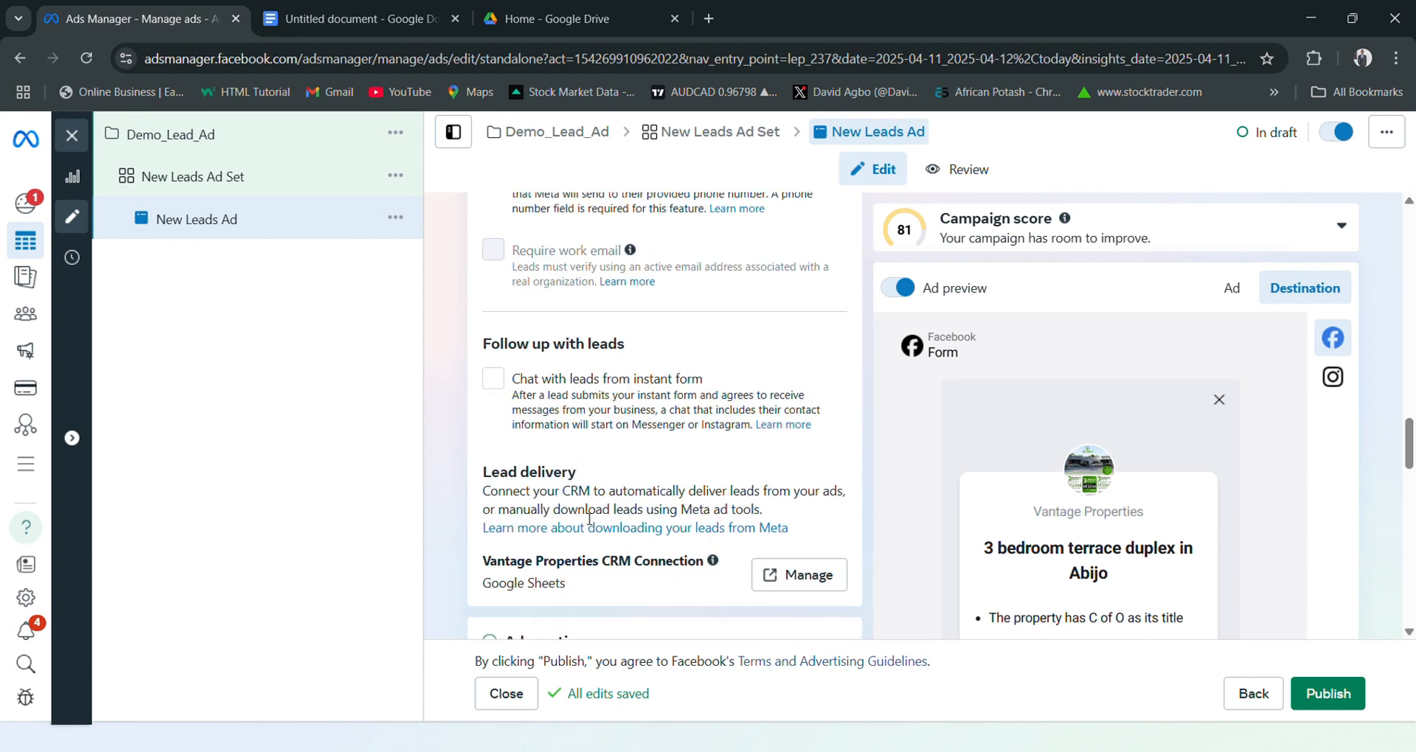
scroll(592, 517, up, 3)
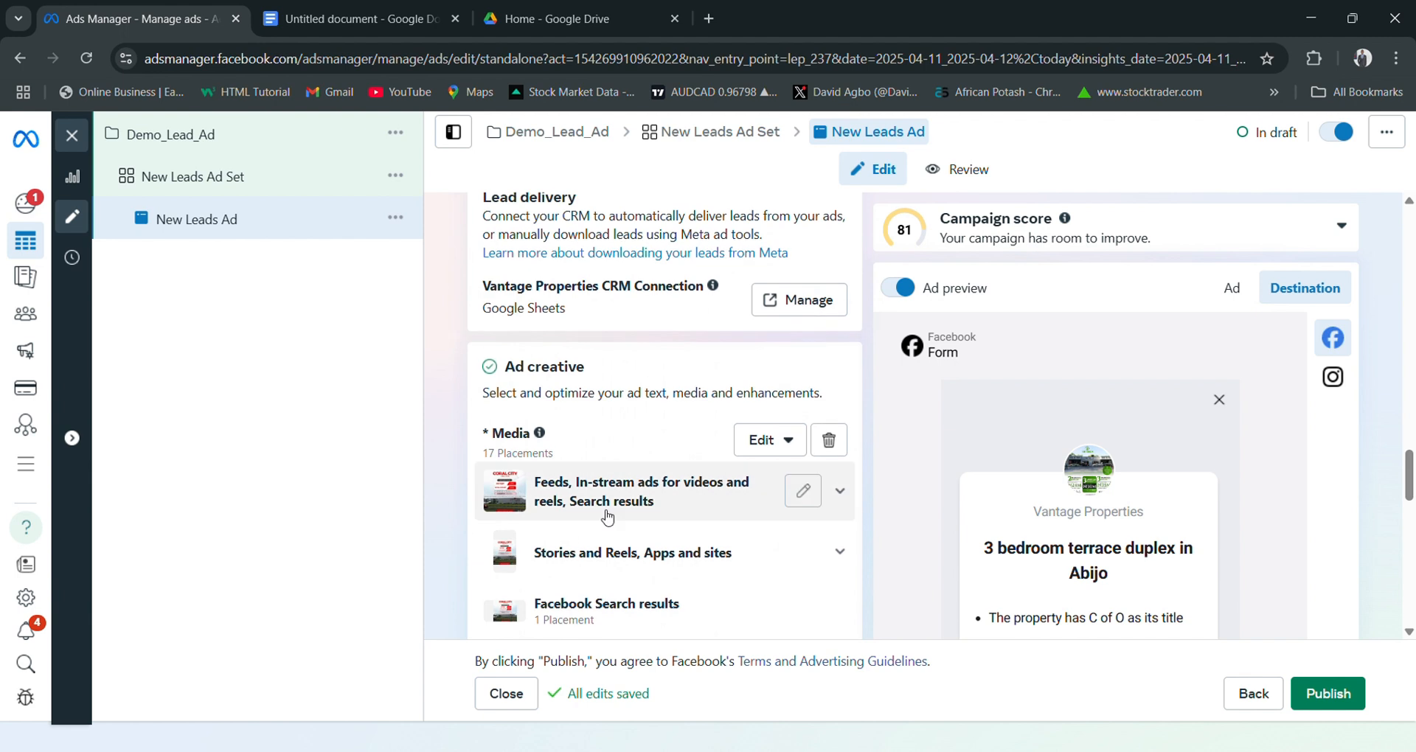
click(830, 441)
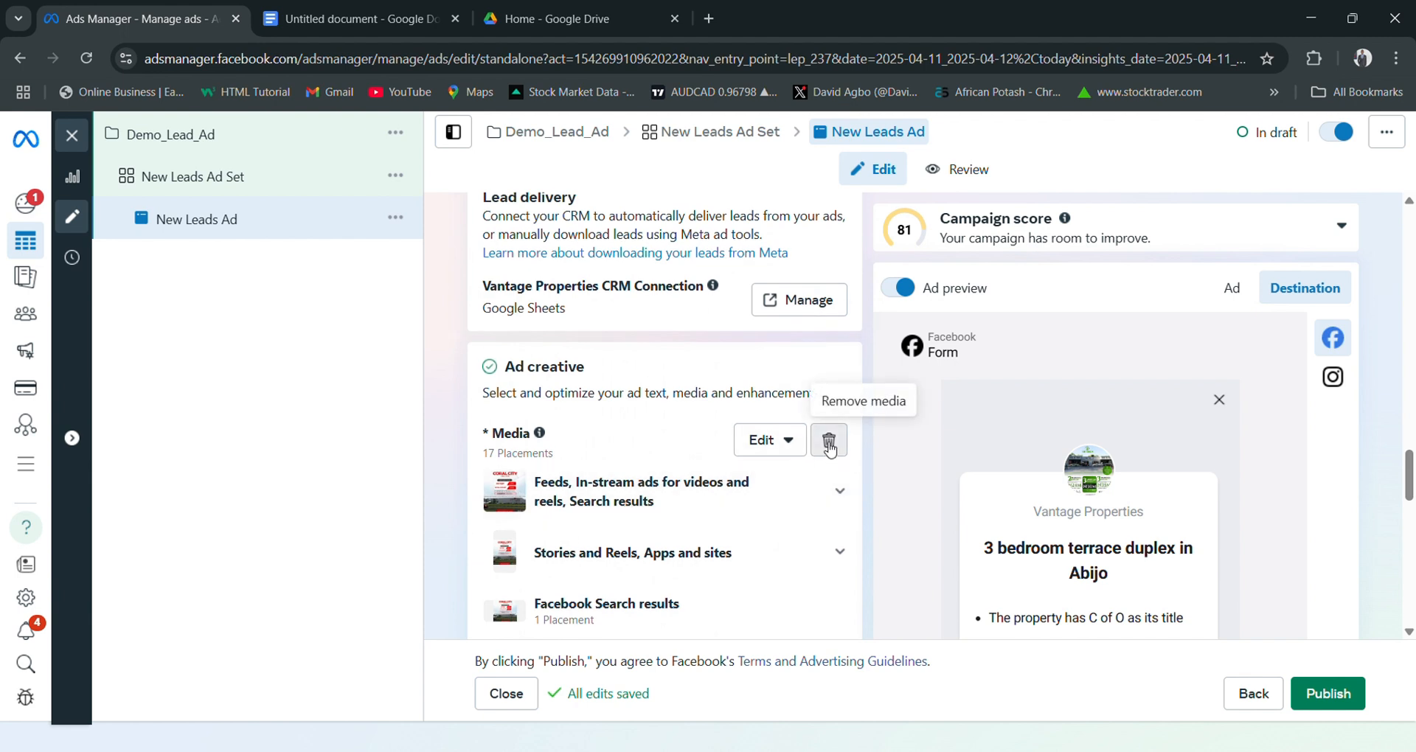
Set up a video ad creative with the 1918 × 1080 account video and skip trimming.
click(565, 440)
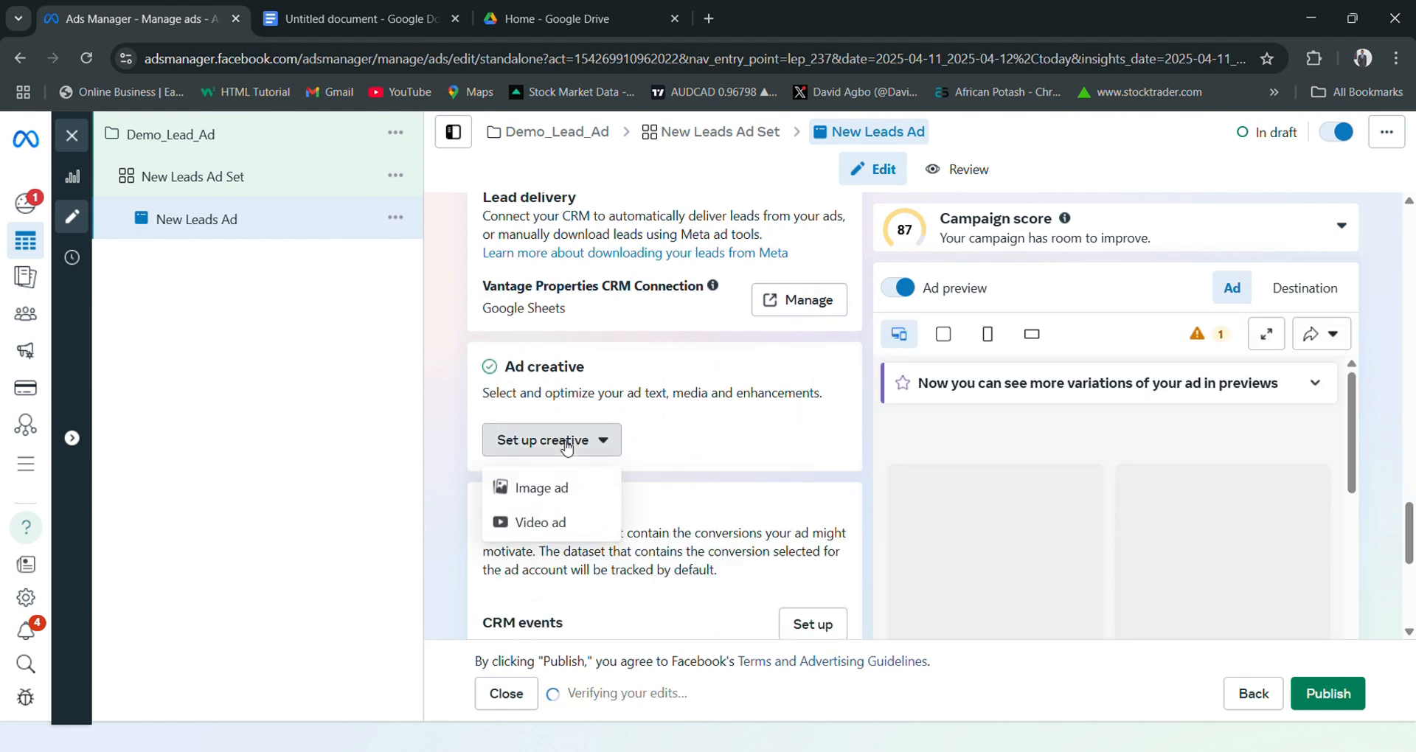
click(583, 523)
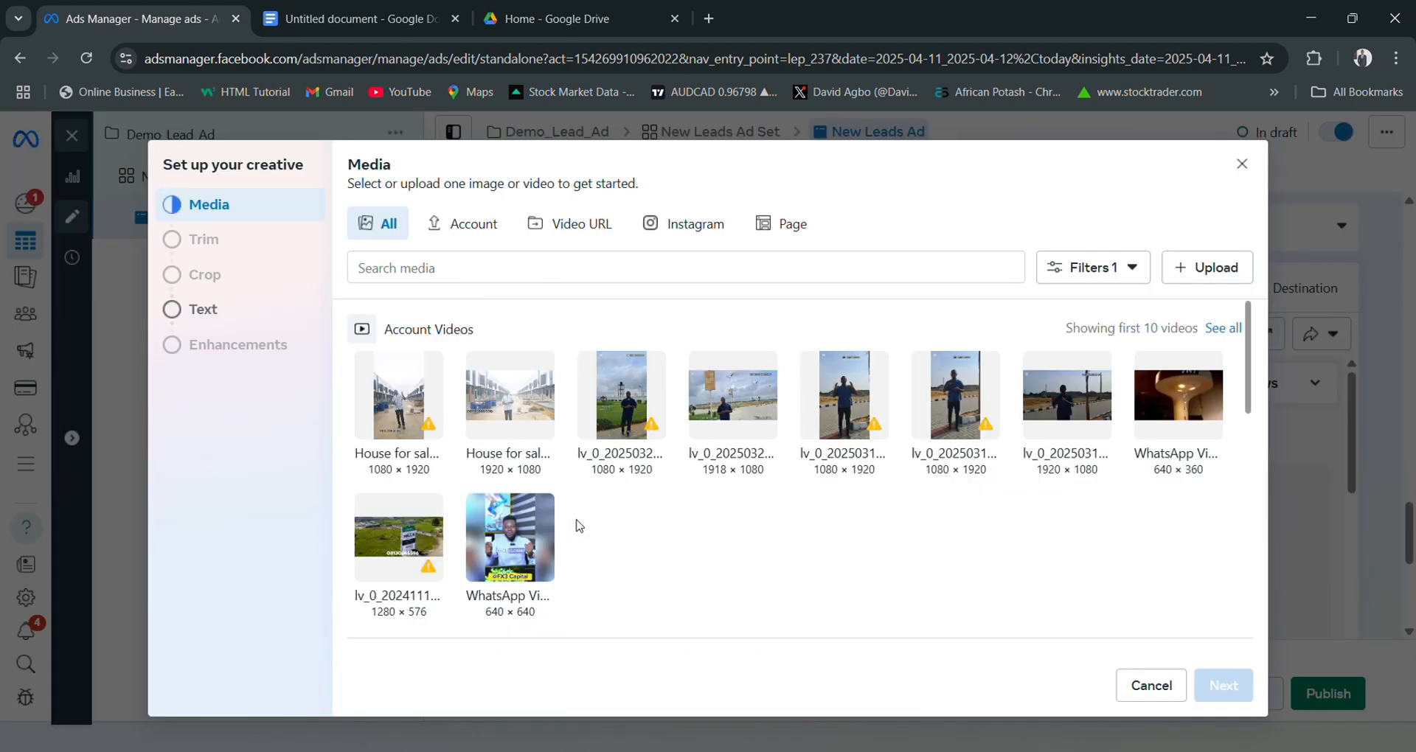
click(734, 417)
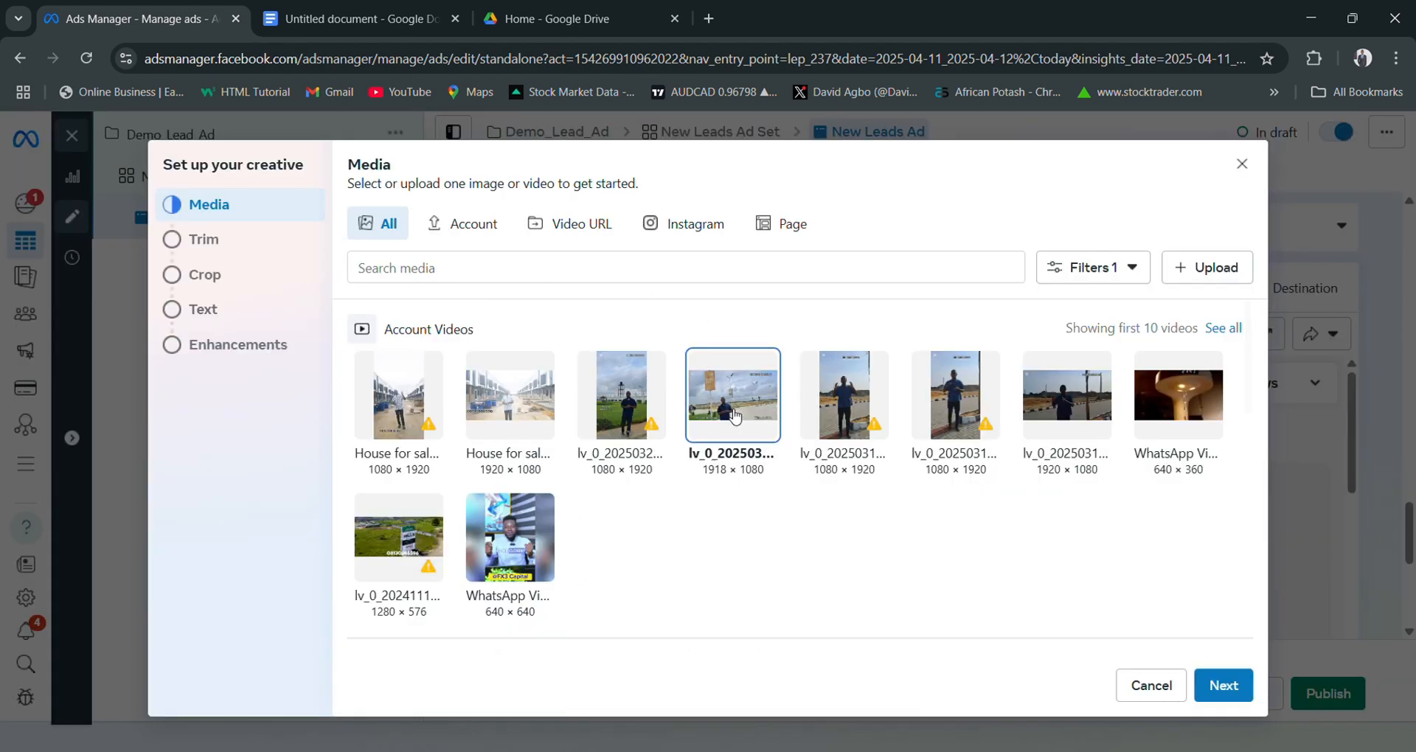
click(1223, 687)
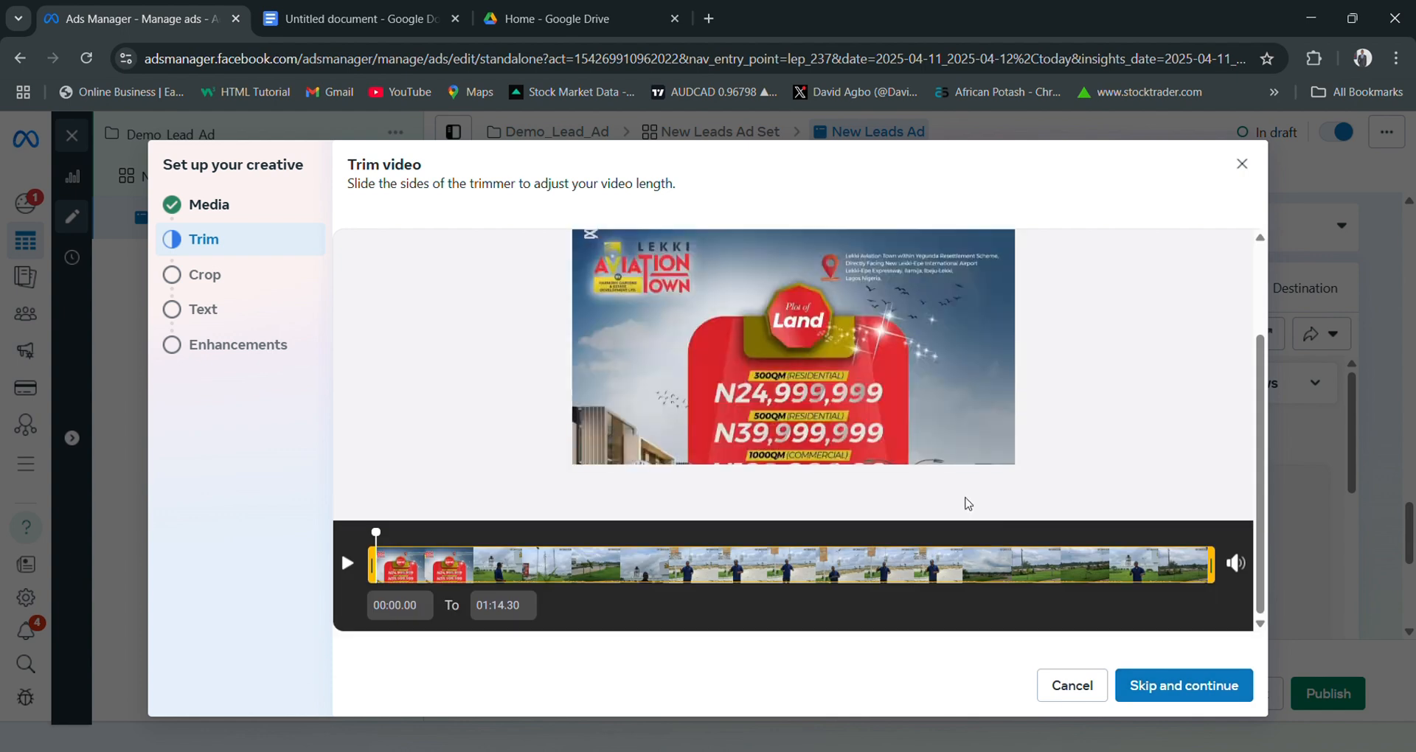
click(1198, 687)
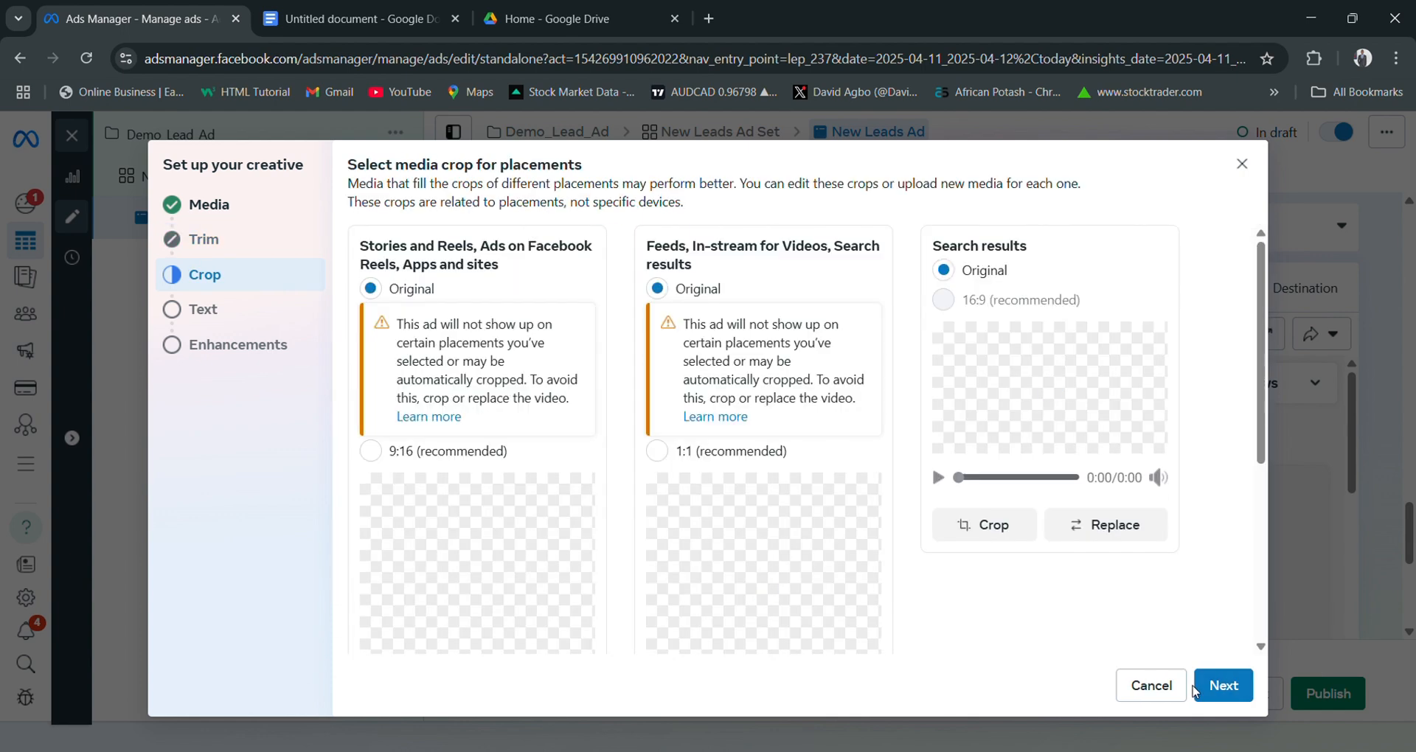
Examine the video crop previews and warnings for Stories and Reels, Feeds, and Search results.
scroll(564, 428, down, 2)
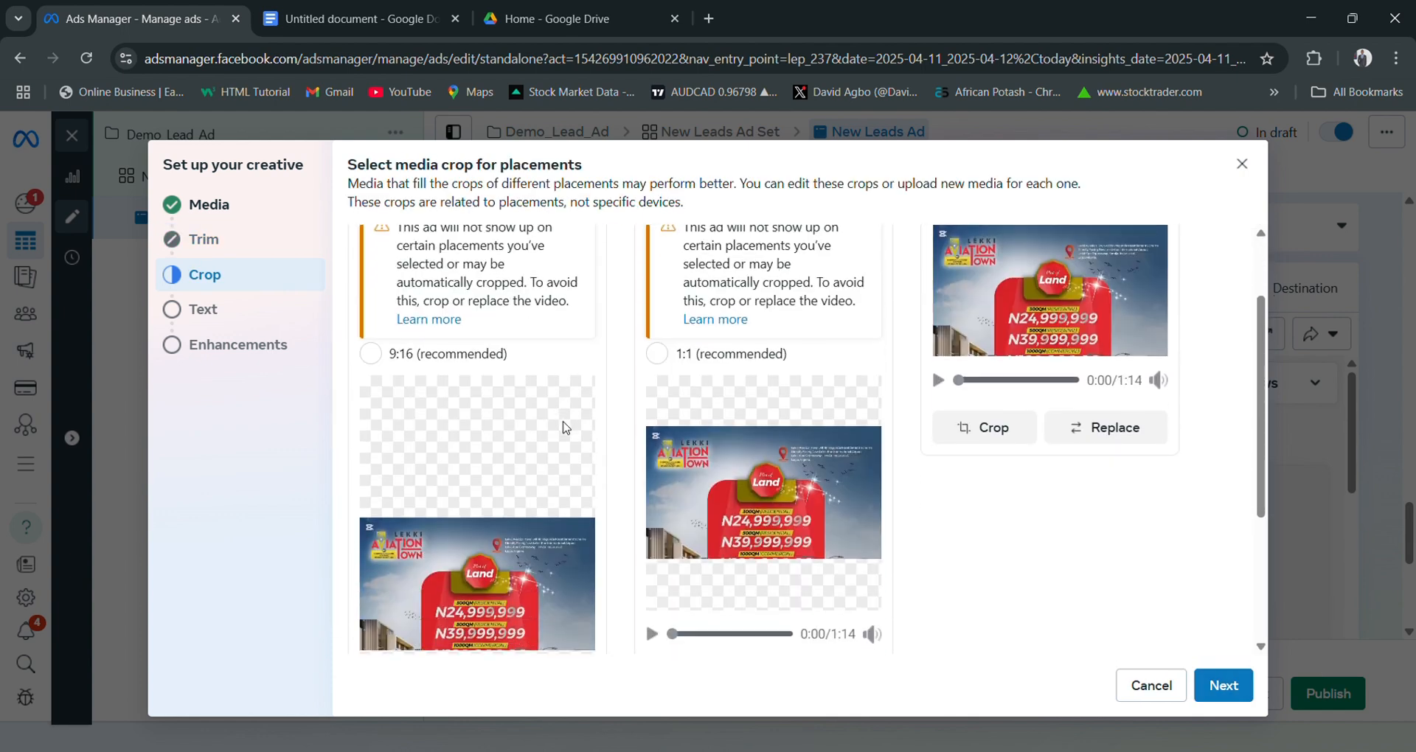
scroll(563, 421, down, 2)
scroll(574, 457, up, 2)
scroll(576, 461, up, 1)
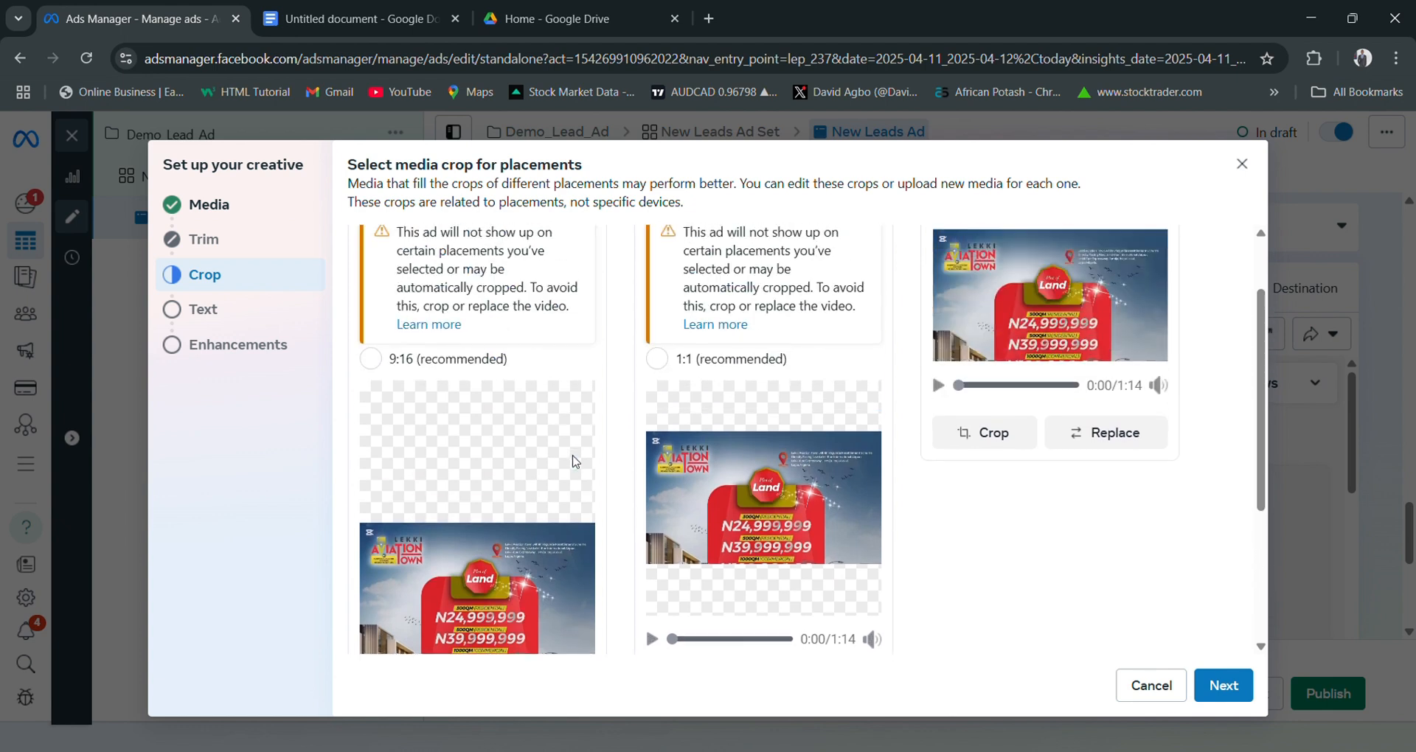
scroll(516, 464, down, 1)
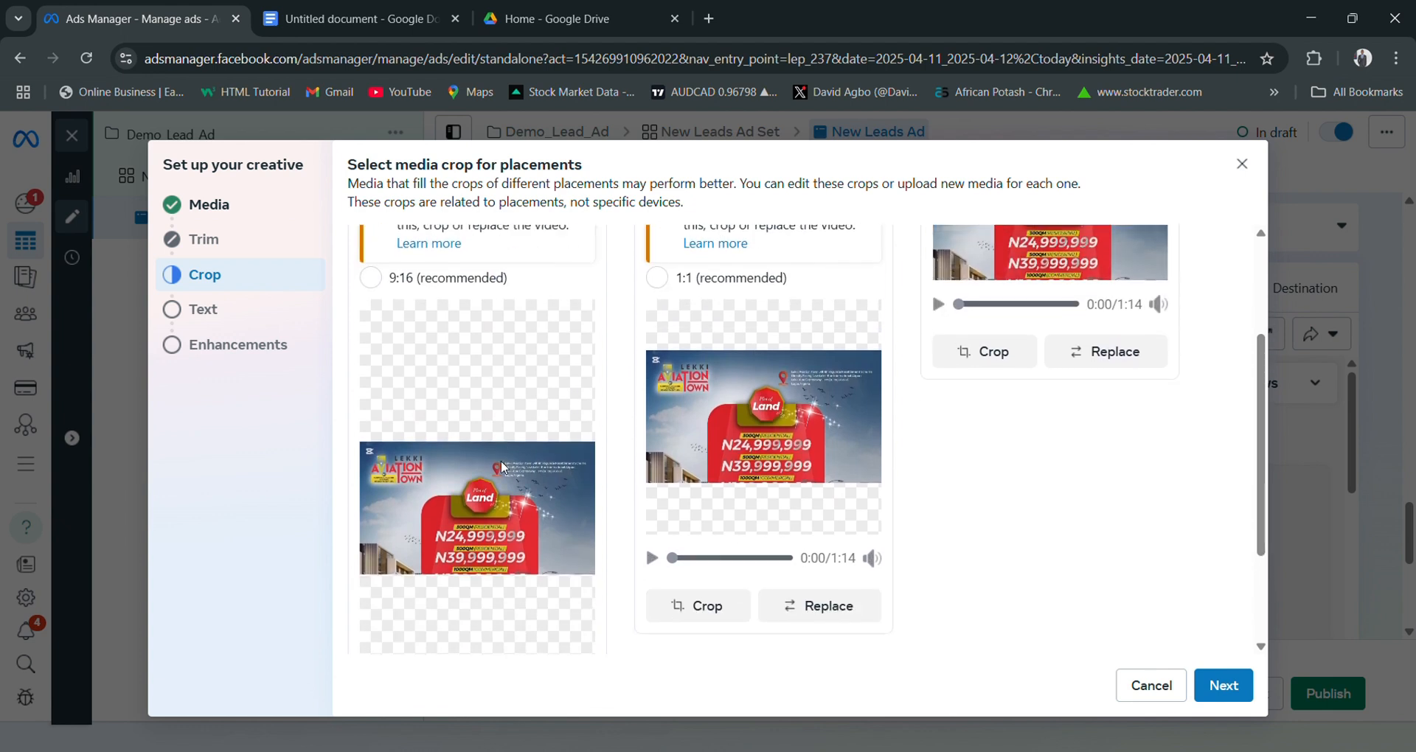
scroll(501, 466, down, 2)
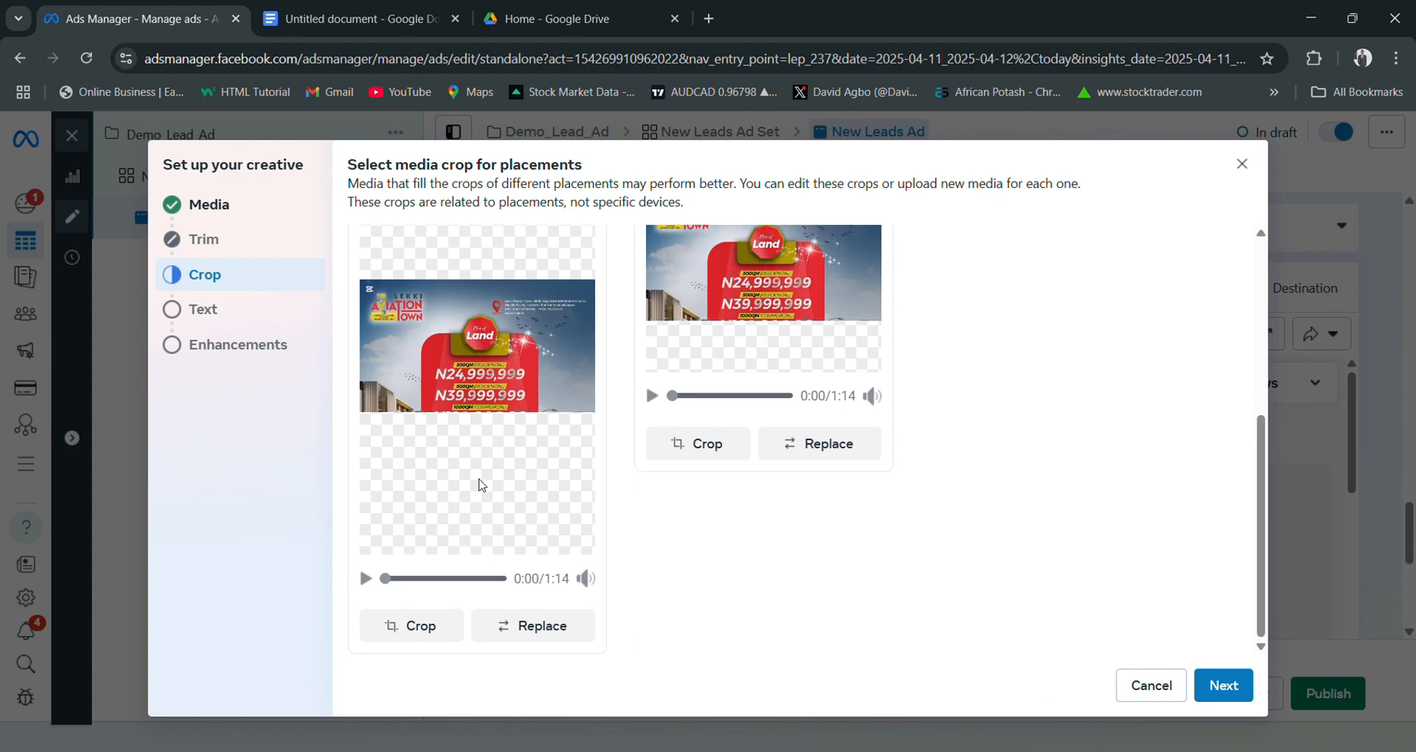
scroll(487, 487, up, 2)
scroll(491, 493, up, 2)
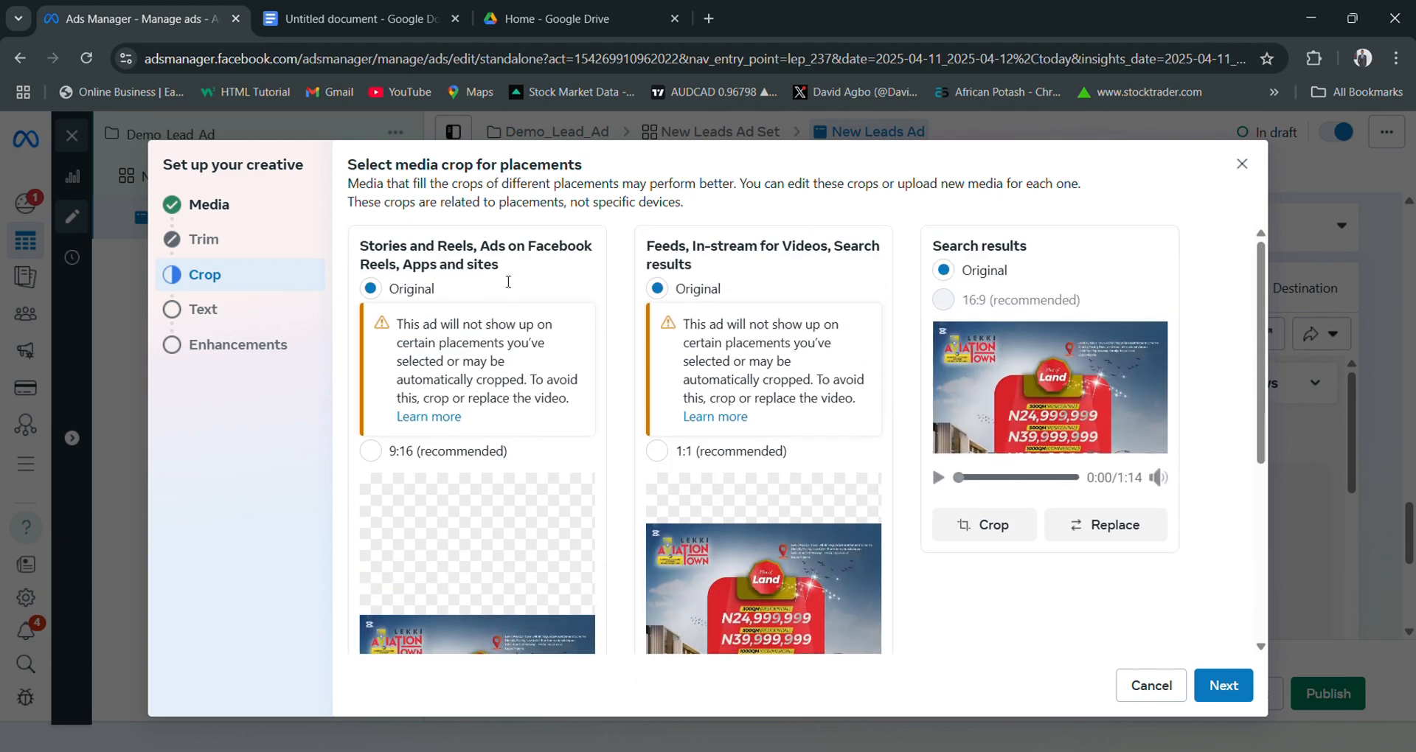
scroll(520, 469, down, 2)
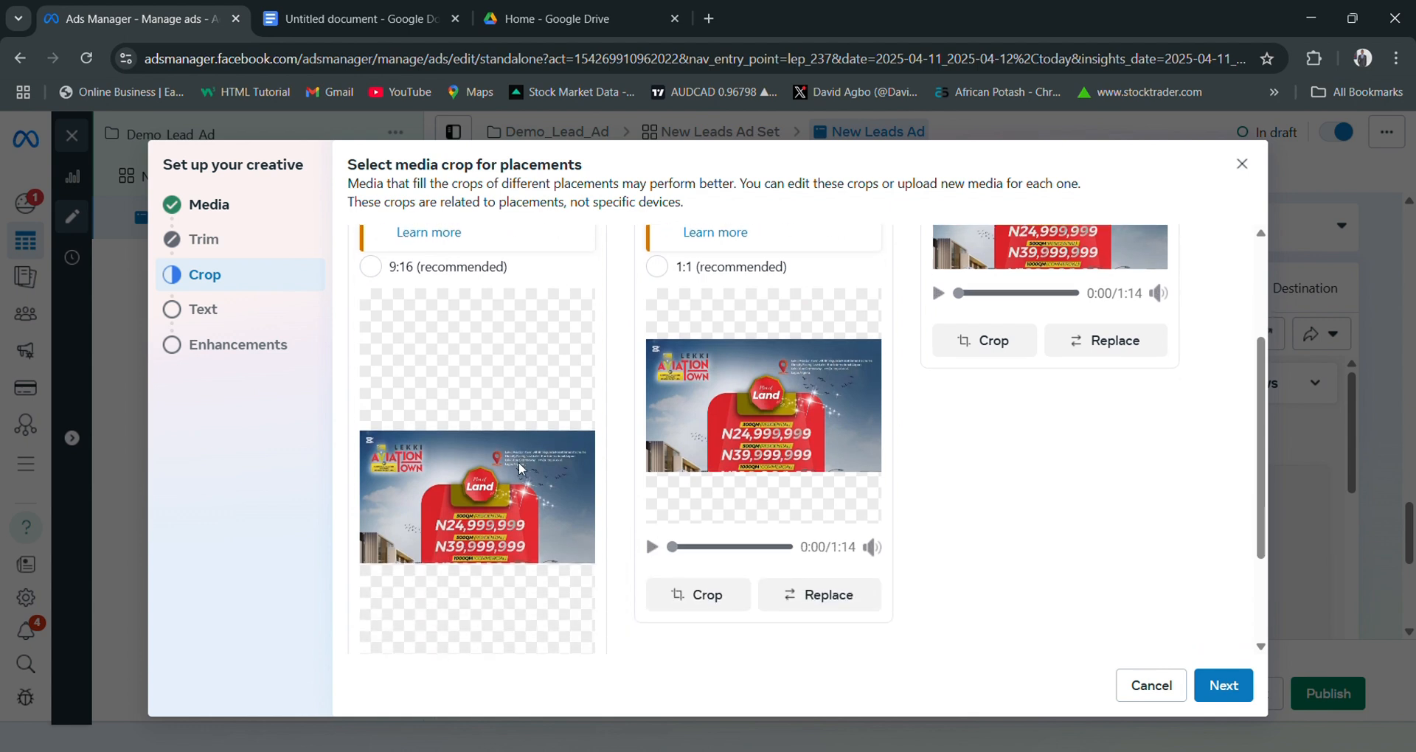
scroll(513, 488, down, 1)
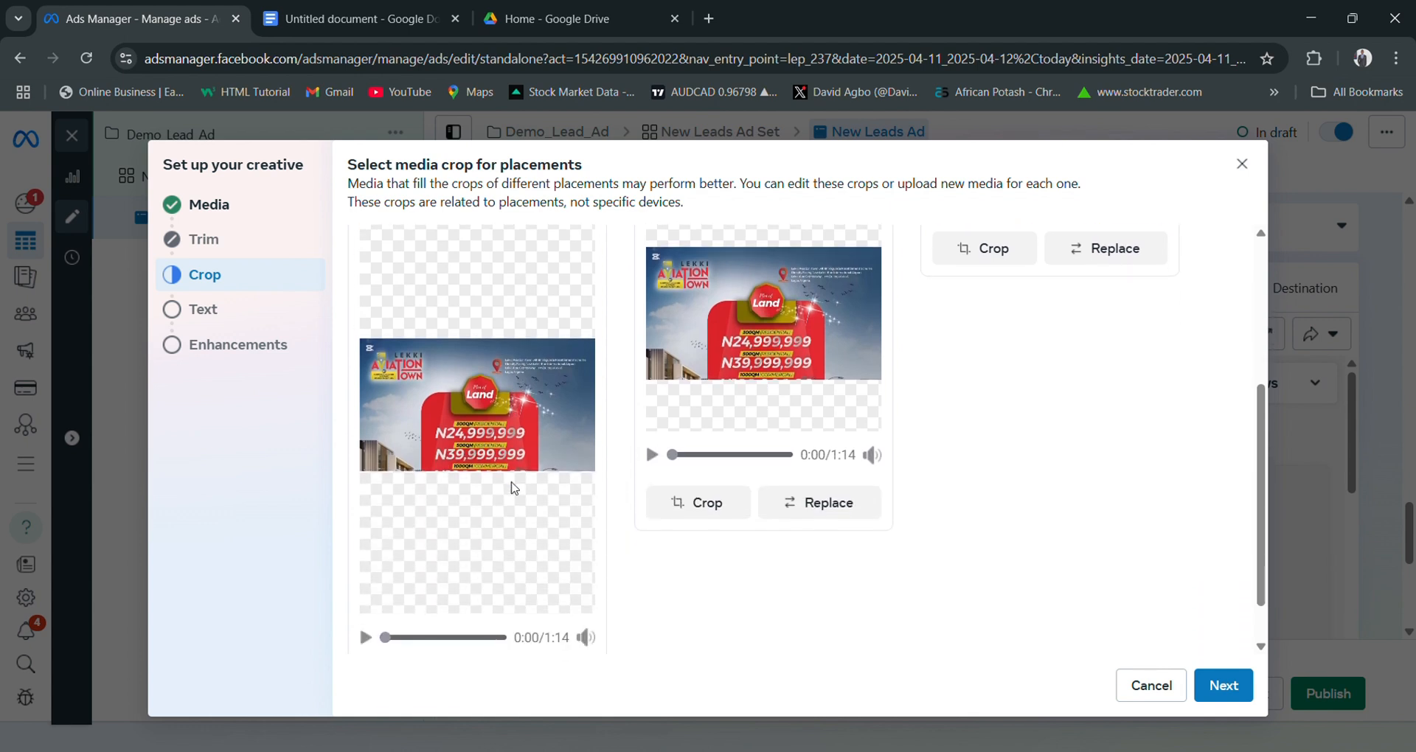
scroll(510, 481, up, 1)
scroll(510, 481, up, 3)
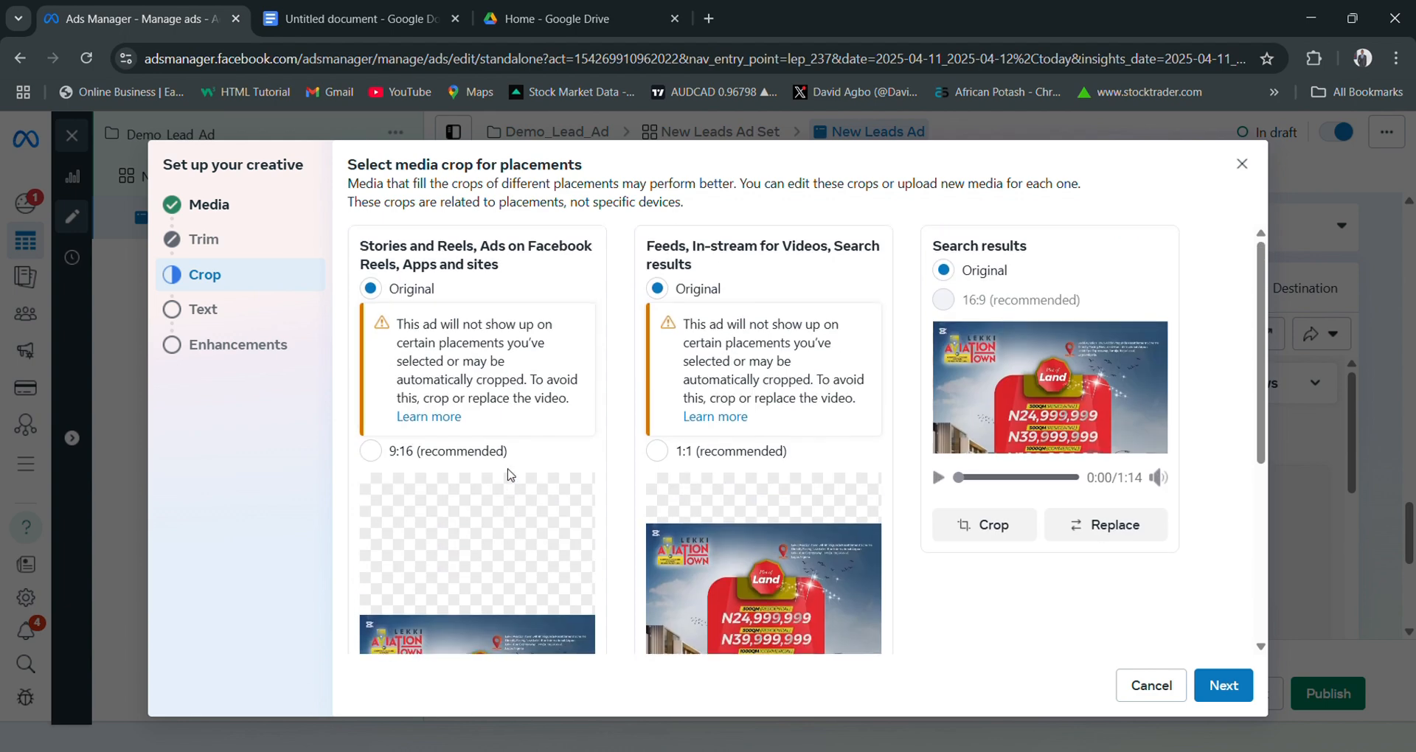
Replace the Stories and Reels, Ads on Facebook Reels, Apps and sites media with the 1080 × 1920 lv_0_2025032 account video.
scroll(509, 474, down, 1)
scroll(506, 474, down, 3)
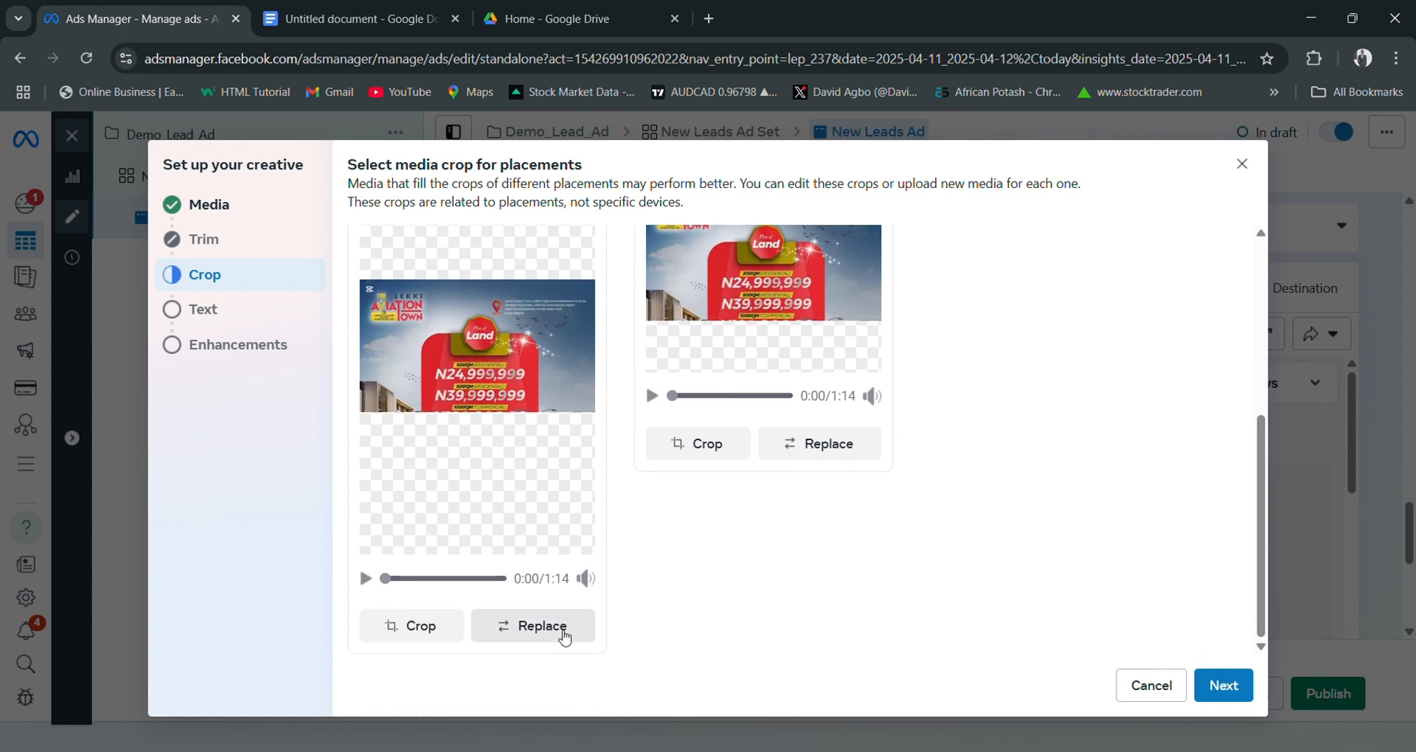
click(563, 632)
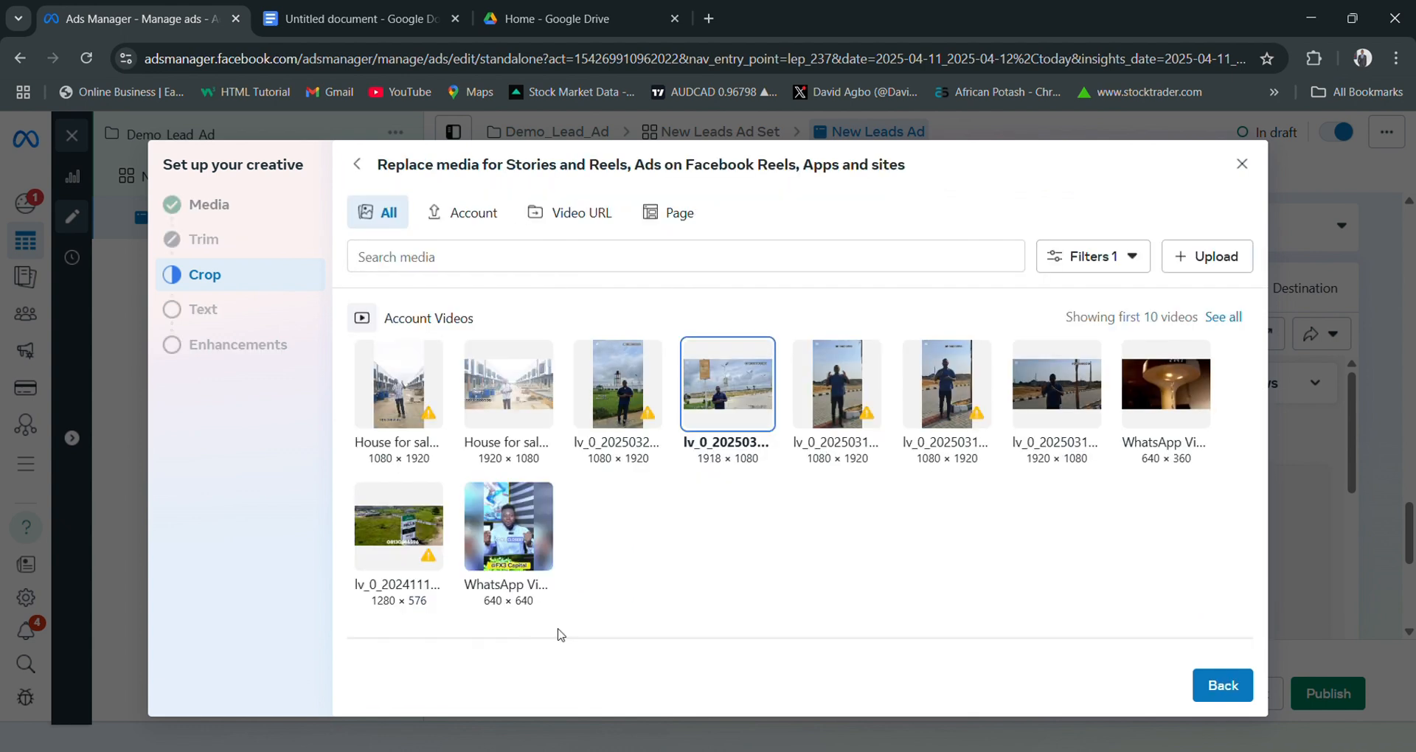
click(626, 383)
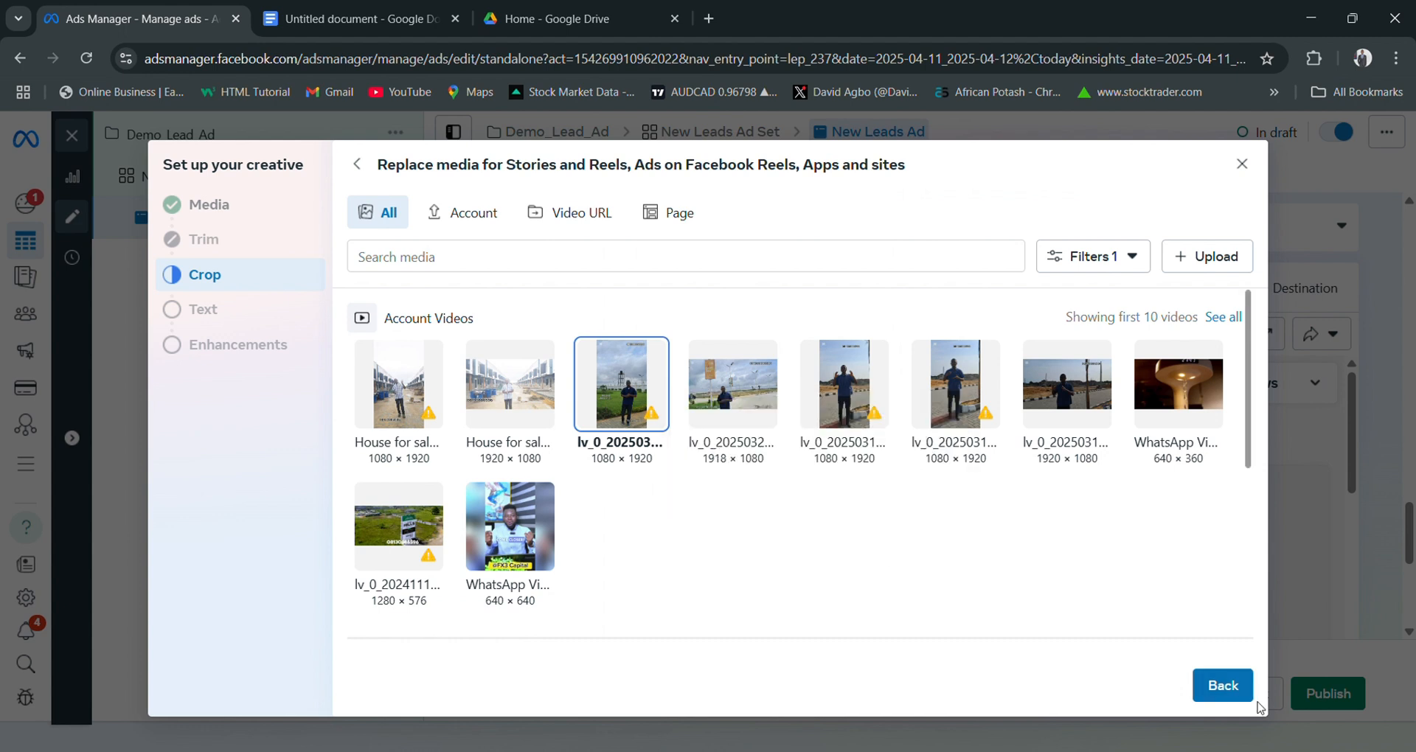
click(1222, 685)
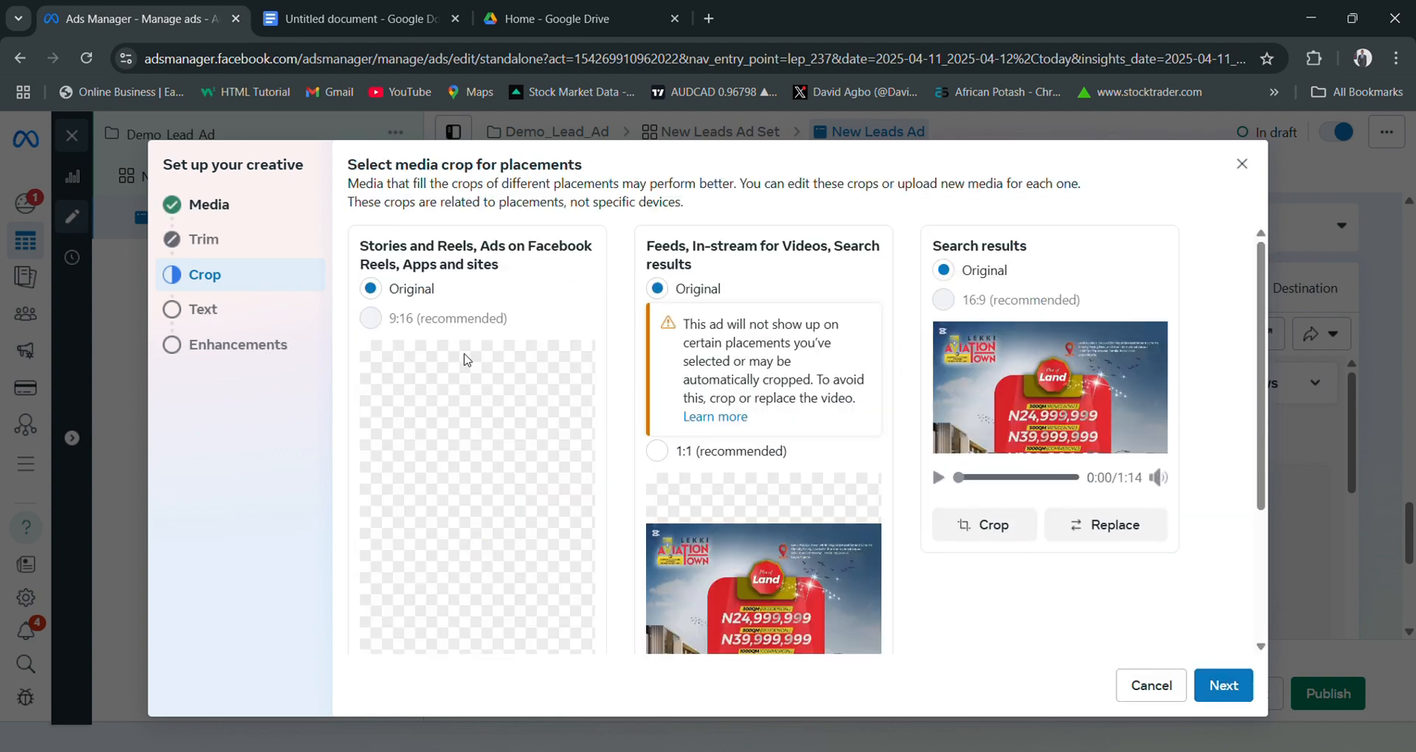
Set the crop for Feeds, In-stream for Videos and Search results to 1:1 (recommended).
scroll(472, 383, down, 3)
scroll(481, 406, up, 3)
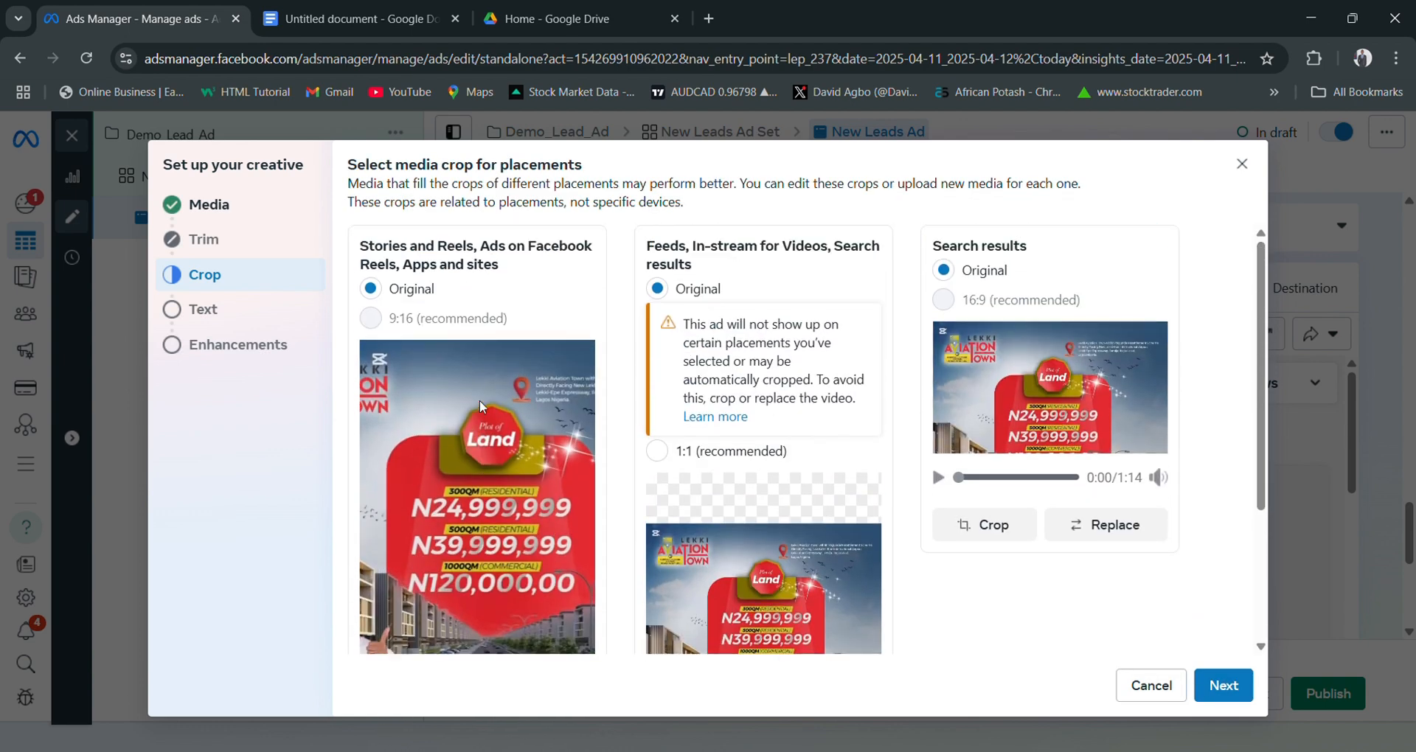
scroll(734, 495, down, 1)
scroll(733, 496, down, 1)
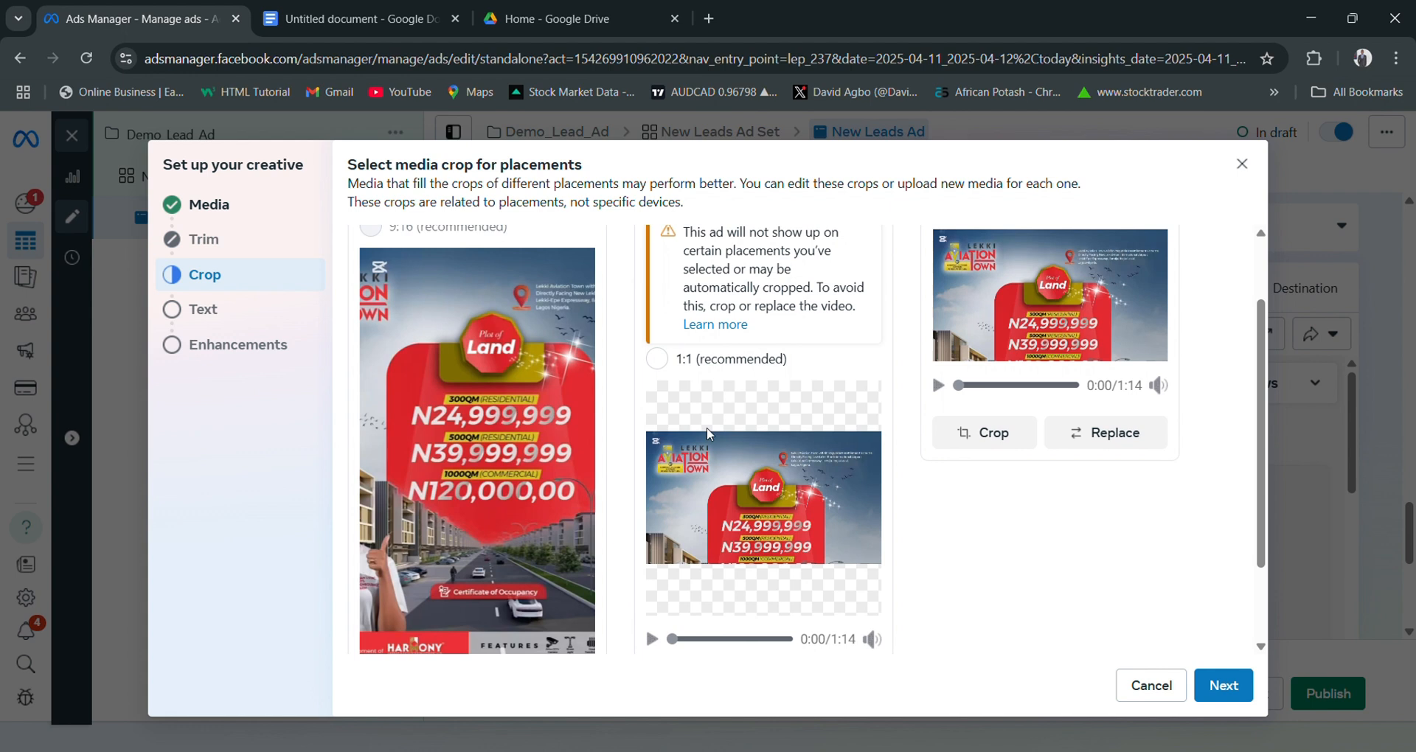
click(660, 367)
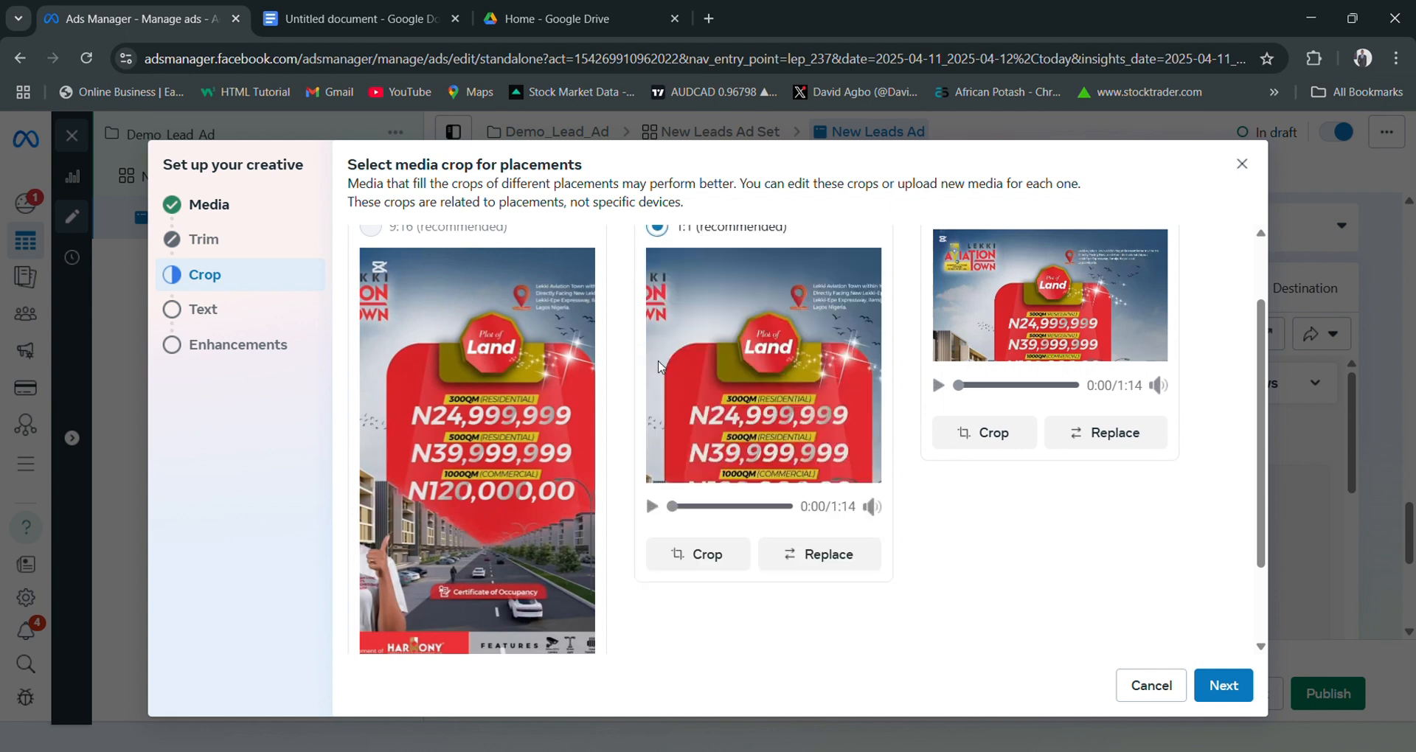
scroll(663, 369, up, 1)
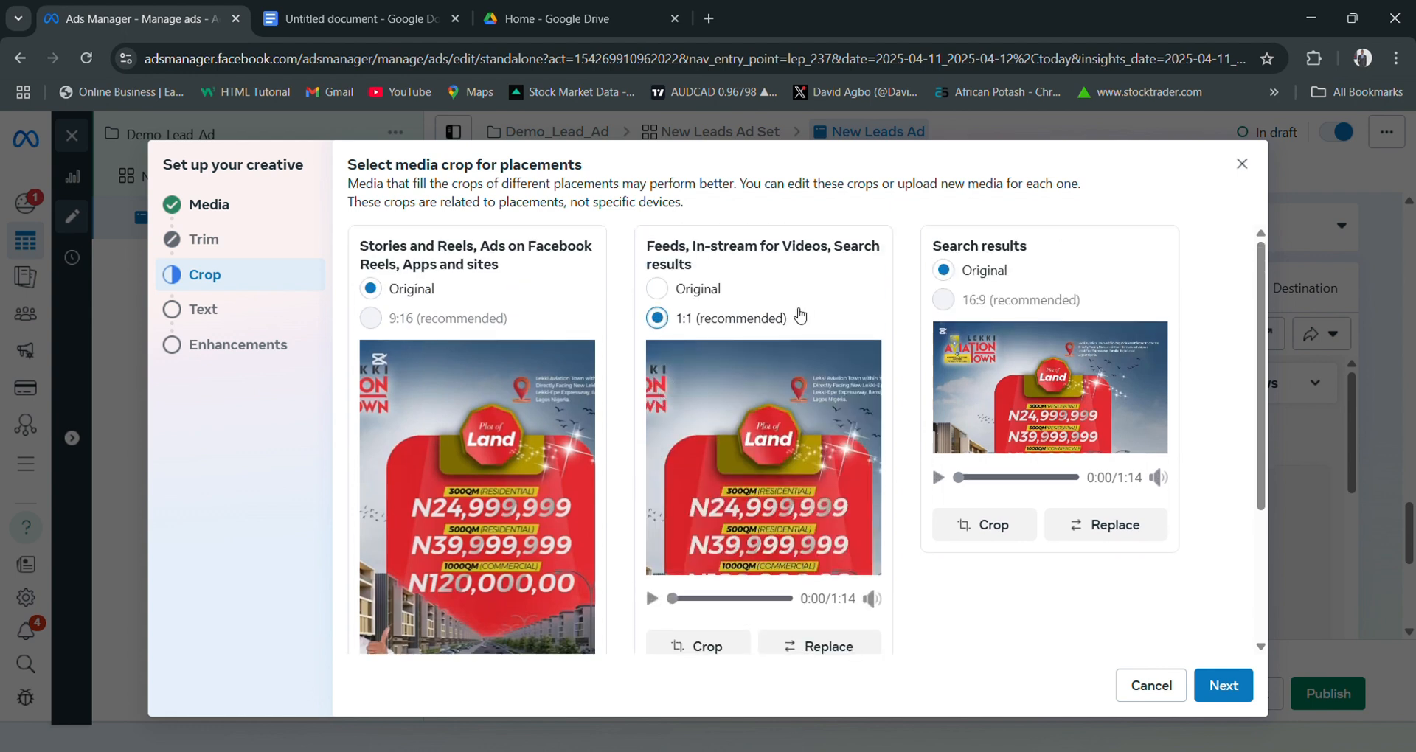
Review the media crops for all placements and continue to the creative's text settings.
scroll(847, 524, down, 3)
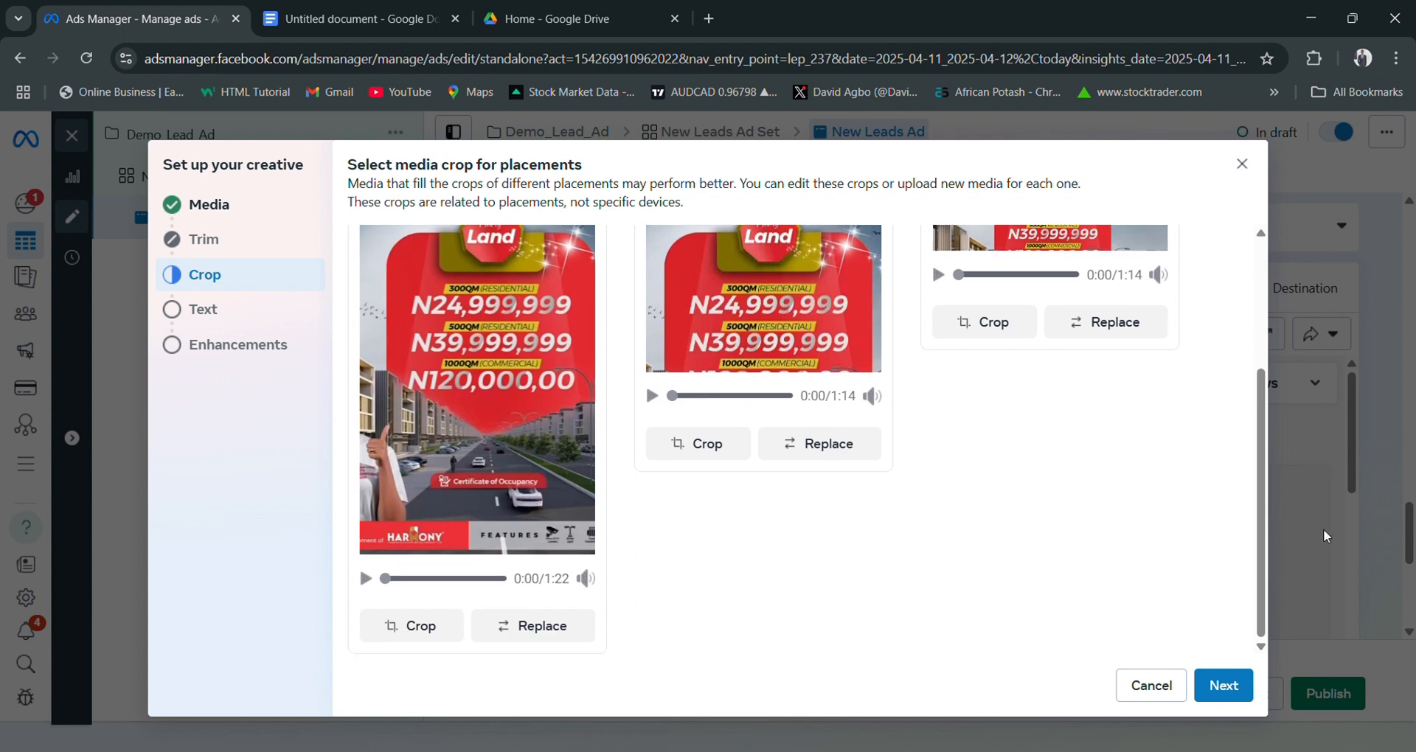
scroll(435, 574, up, 1)
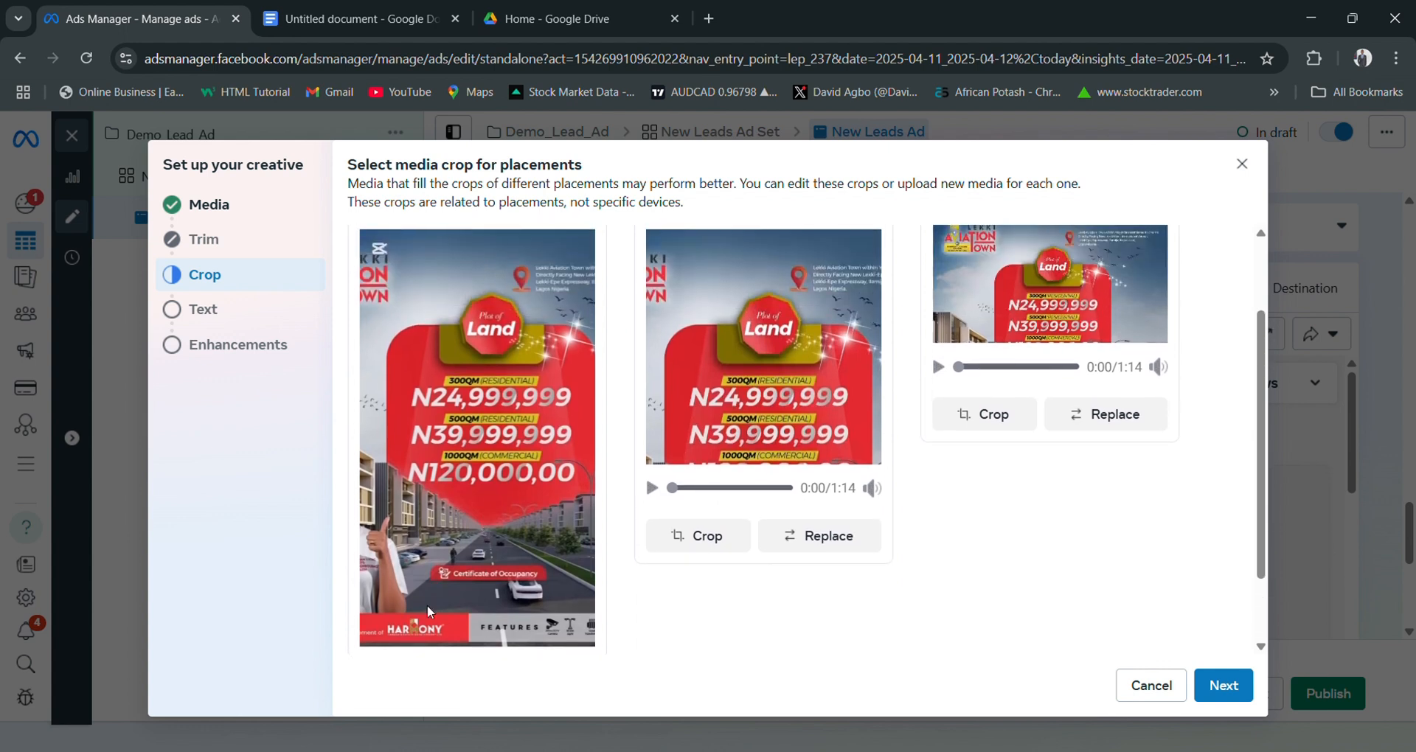
scroll(439, 569, up, 1)
scroll(441, 566, up, 1)
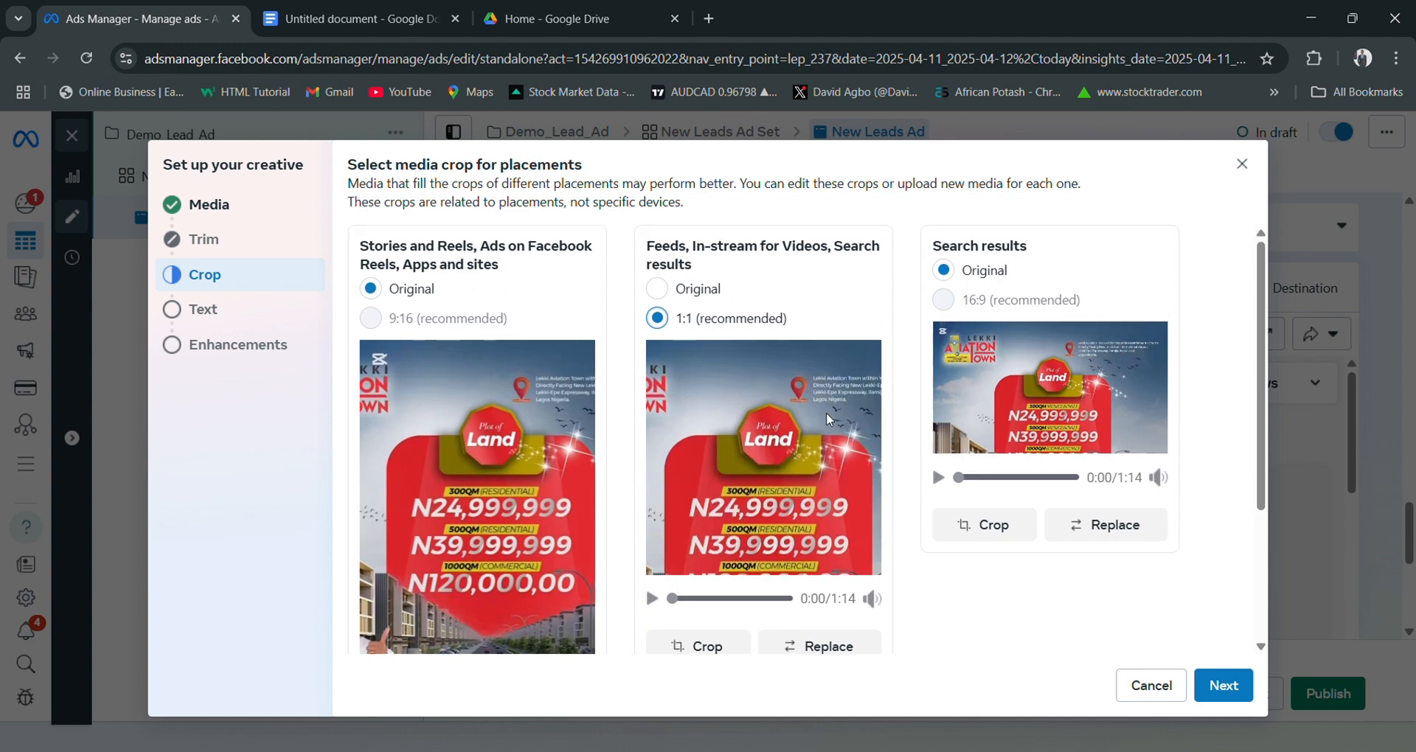
scroll(833, 442, down, 3)
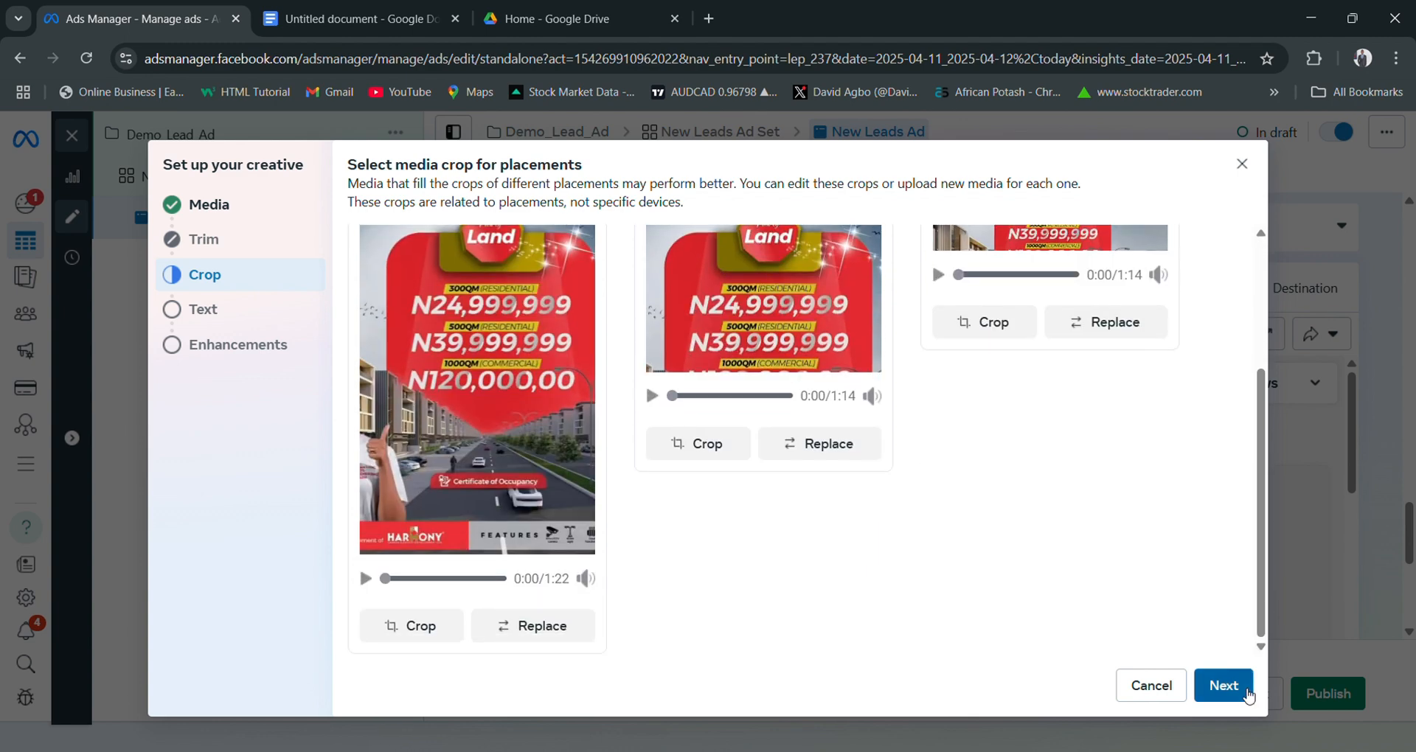
click(1247, 694)
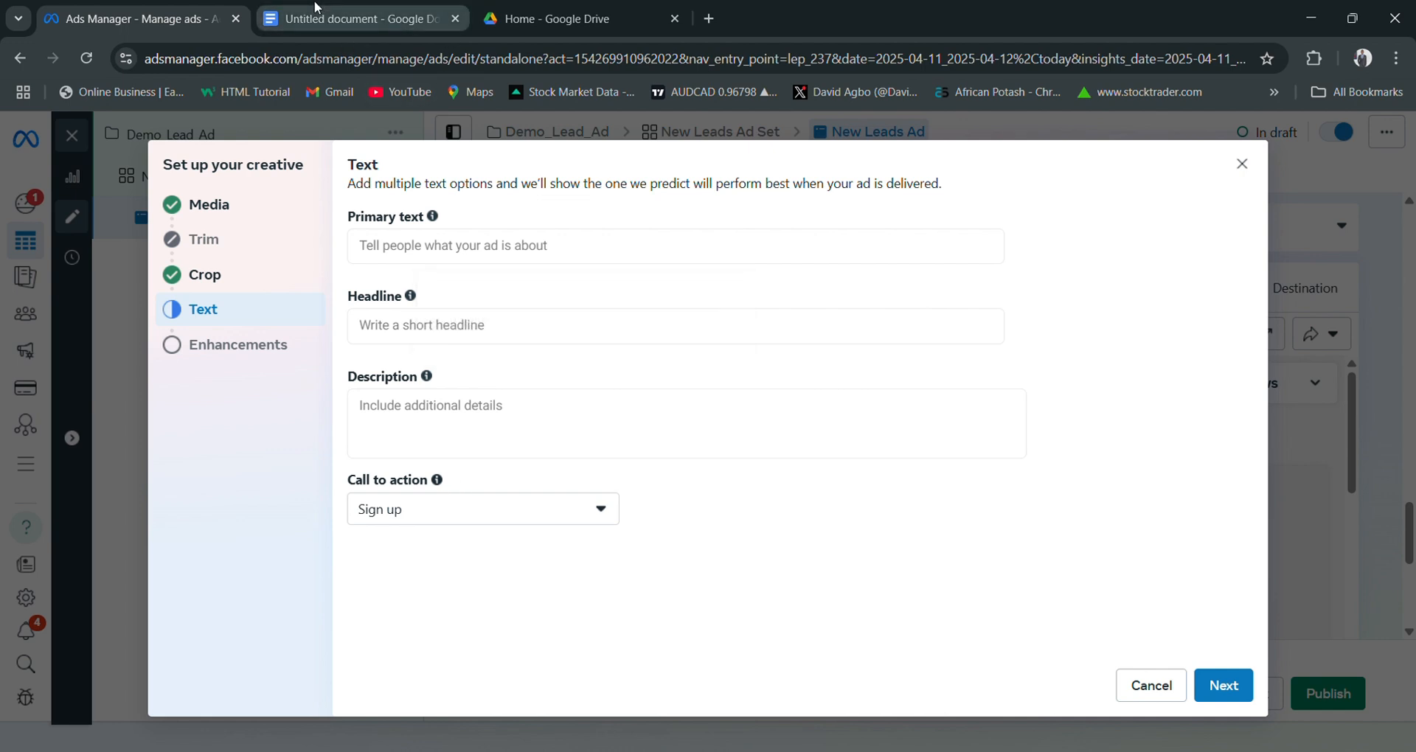
Copy the property ad text, from "Owning a house in Lagos" through the WhatsApp contact line, from the Google Docs document and return to Ads Manager.
click(324, 21)
scroll(413, 436, up, 1)
scroll(413, 437, up, 2)
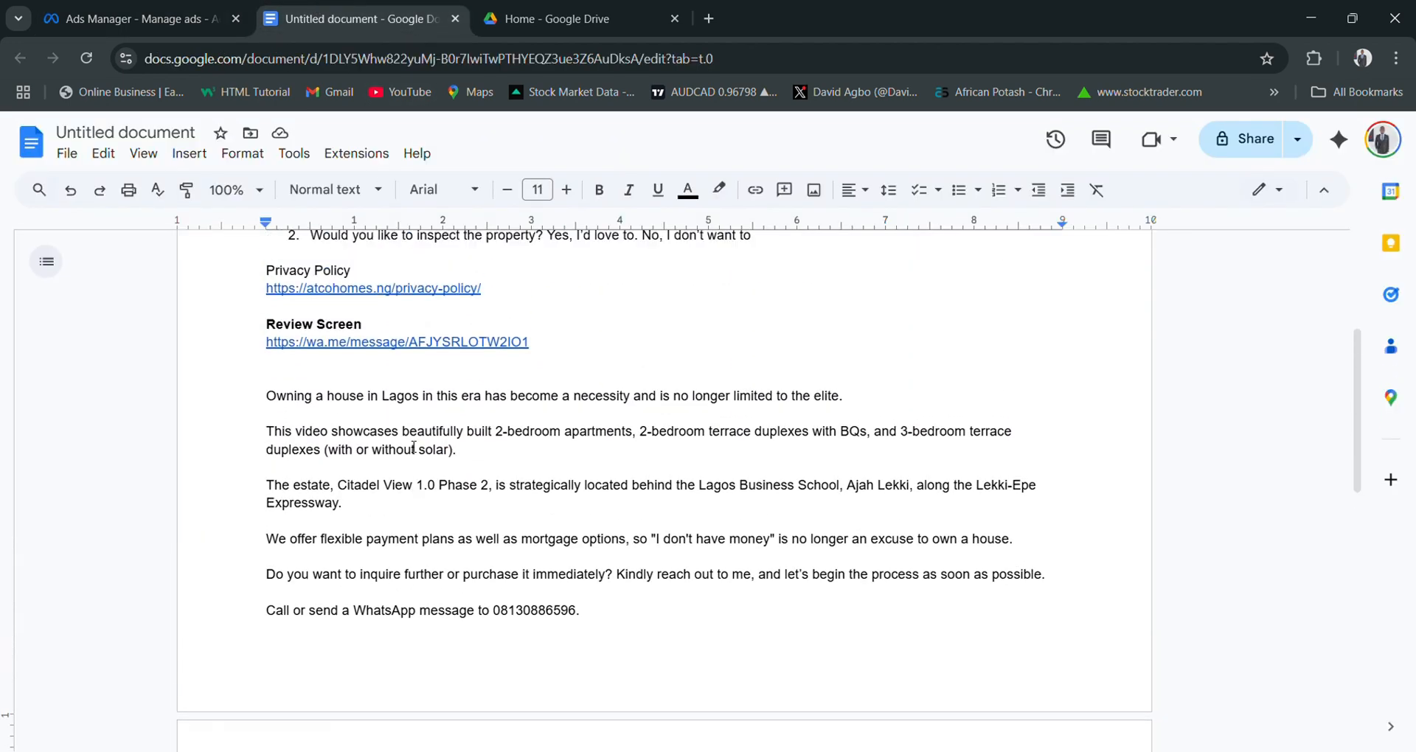
drag(255, 399, 619, 594)
scroll(432, 604, down, 1)
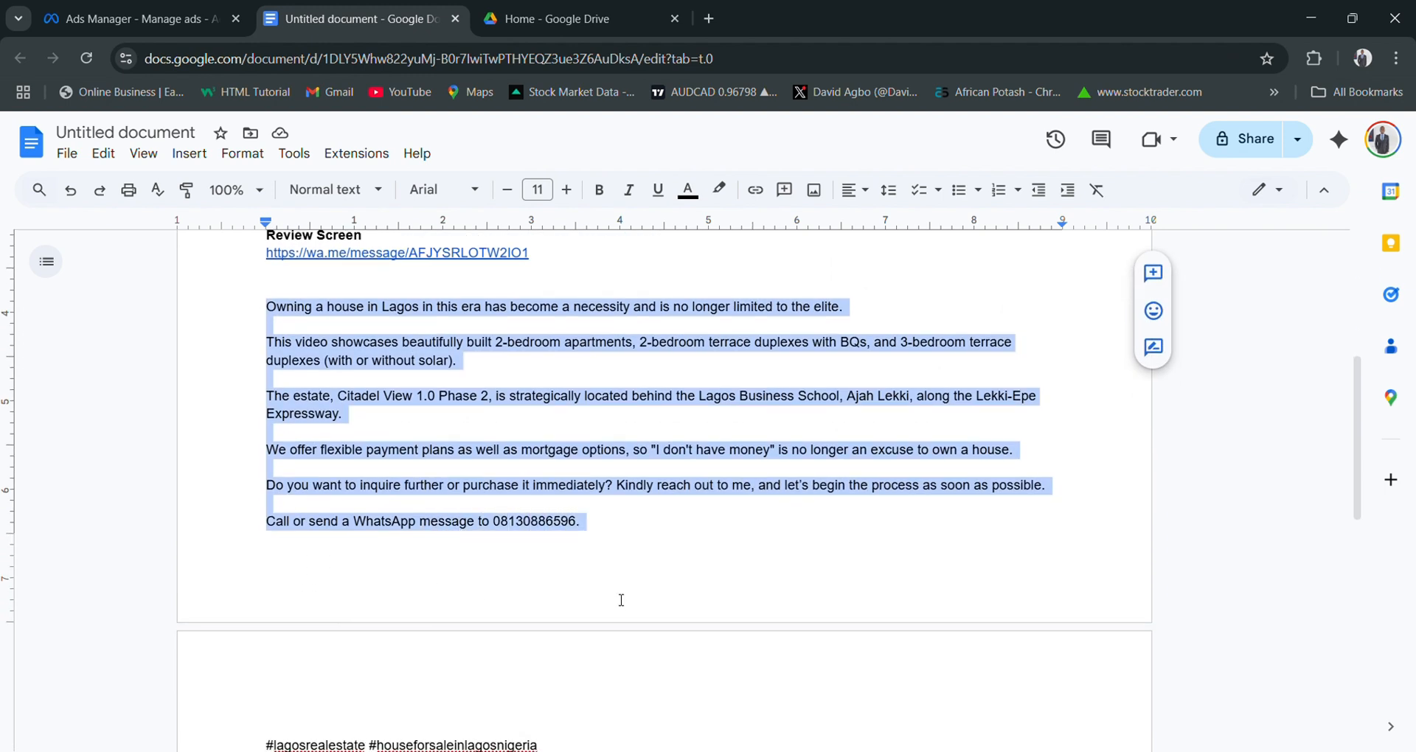
right_click(349, 362)
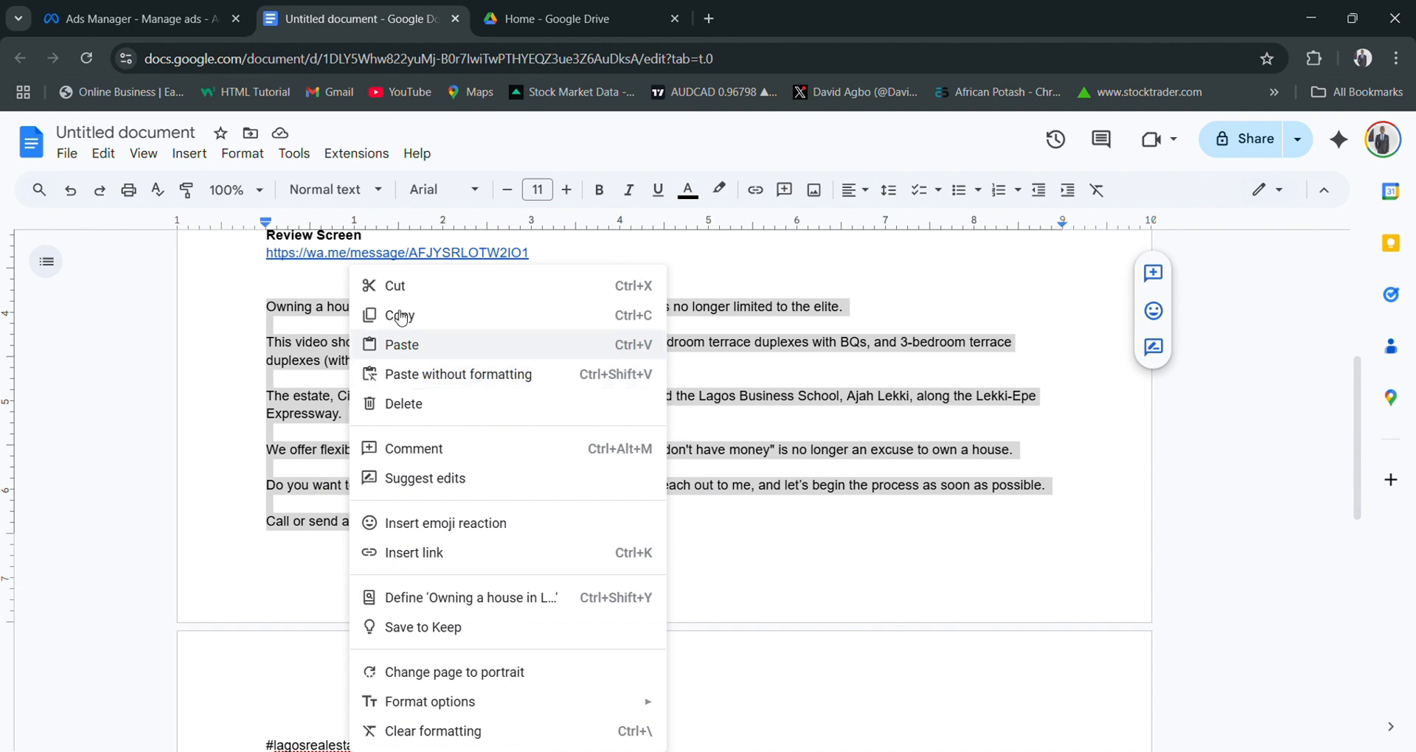
click(402, 224)
click(114, 6)
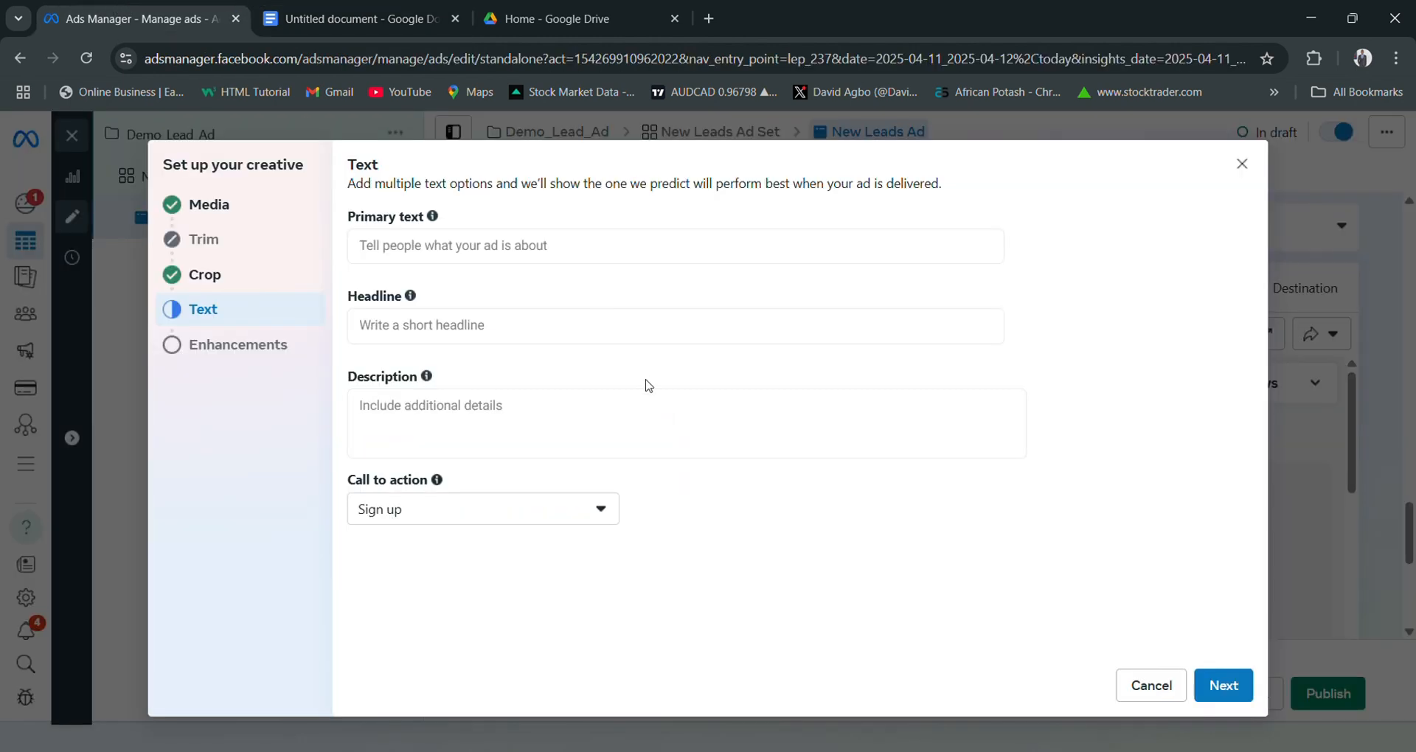
Paste the copied property description into the ad creative's primary text.
click(359, 247)
key(ctrl+v)
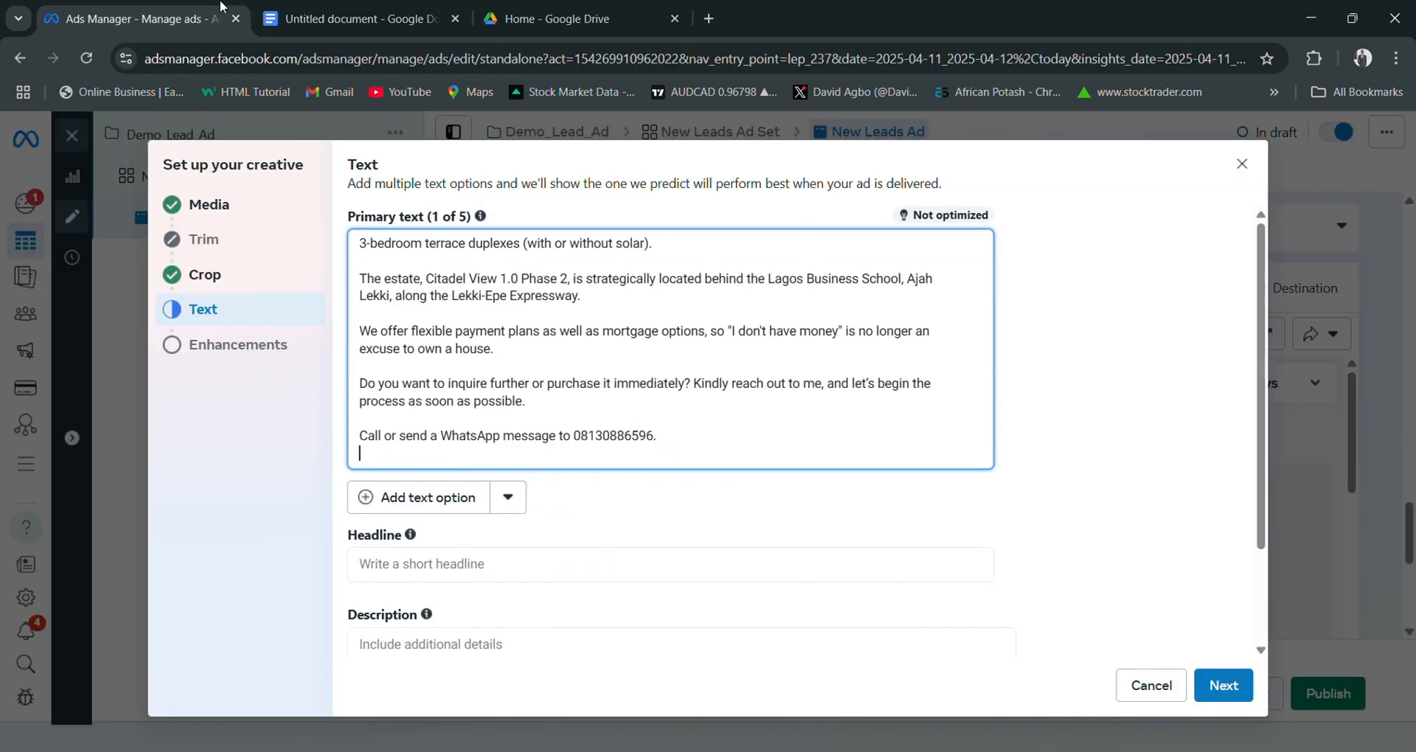
Copy "Terrace Duplexes for Sale in Ajah, Sangotedo" from the Google Docs document and paste it as the headline in Ads Manager.
click(354, 19)
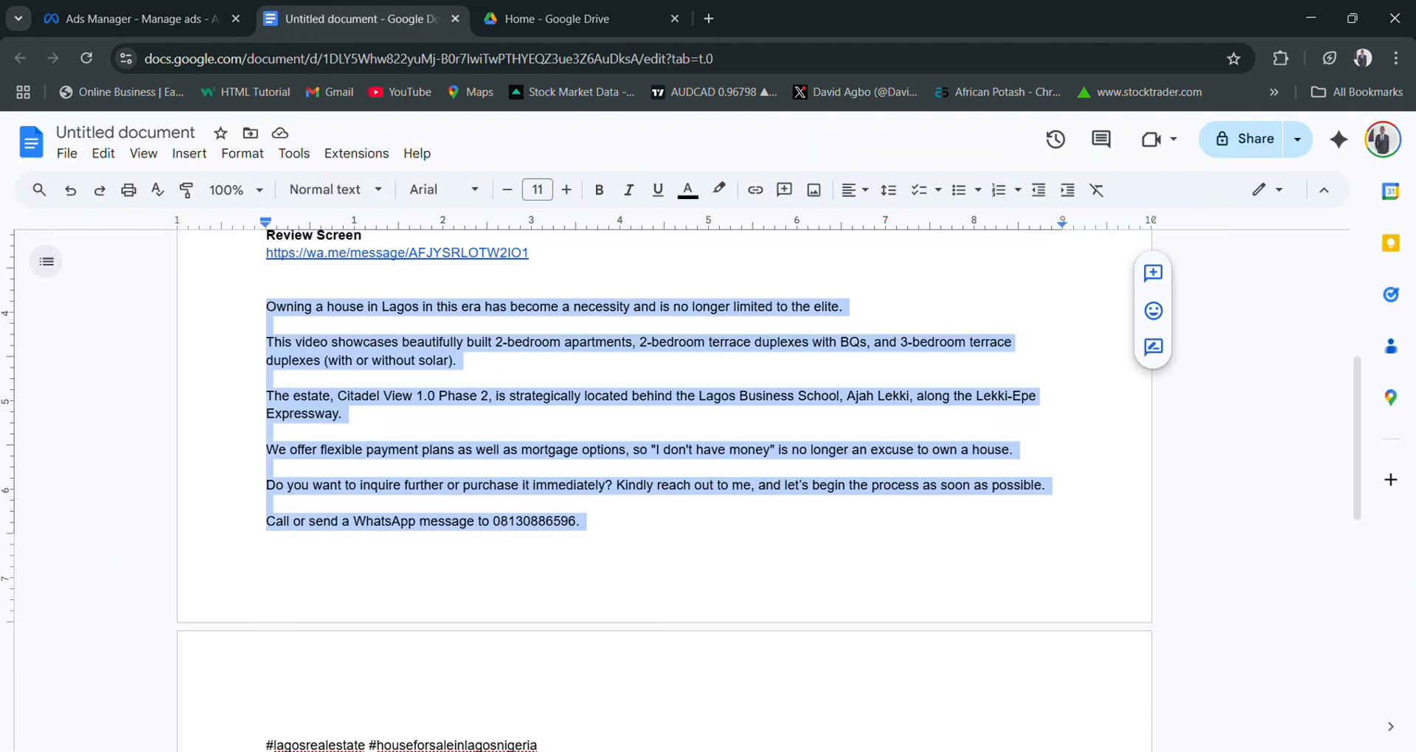
scroll(460, 678, down, 5)
scroll(460, 677, down, 3)
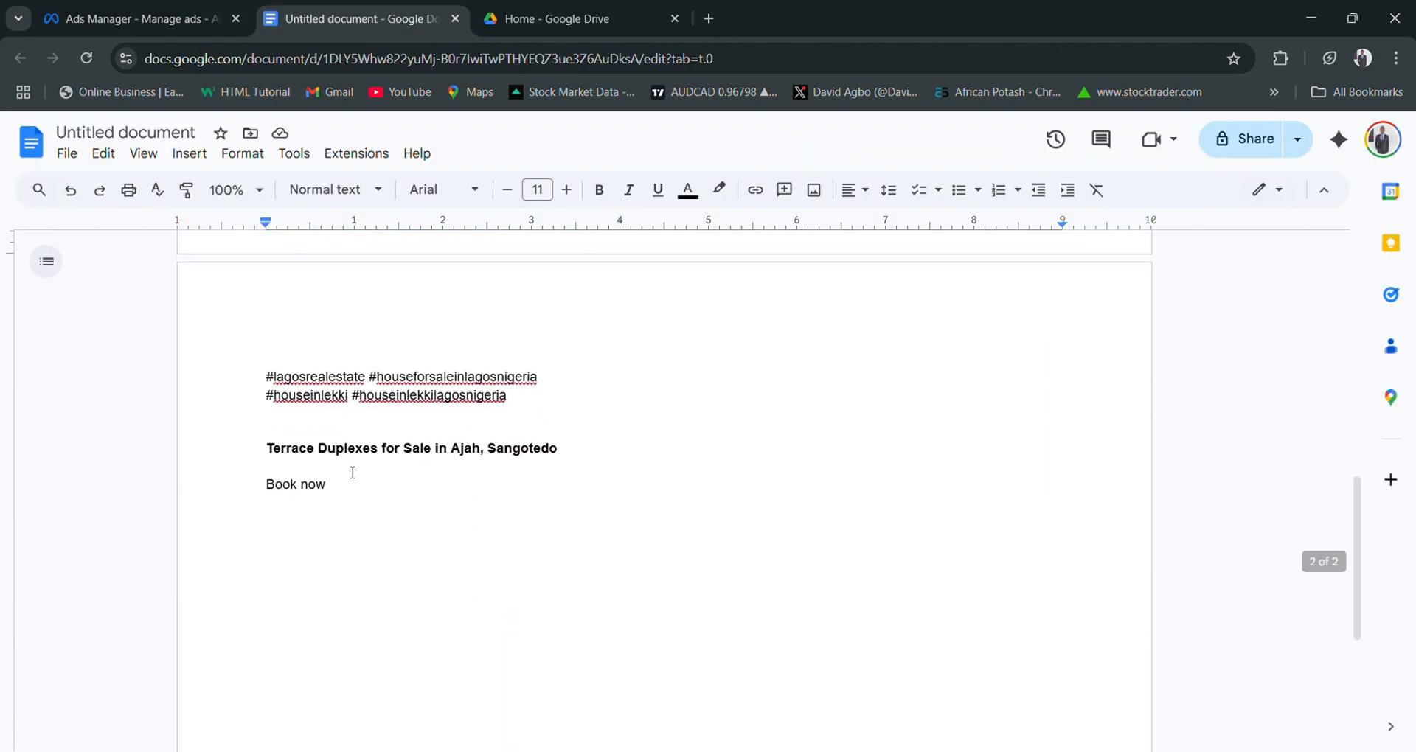
drag(266, 448, 569, 458)
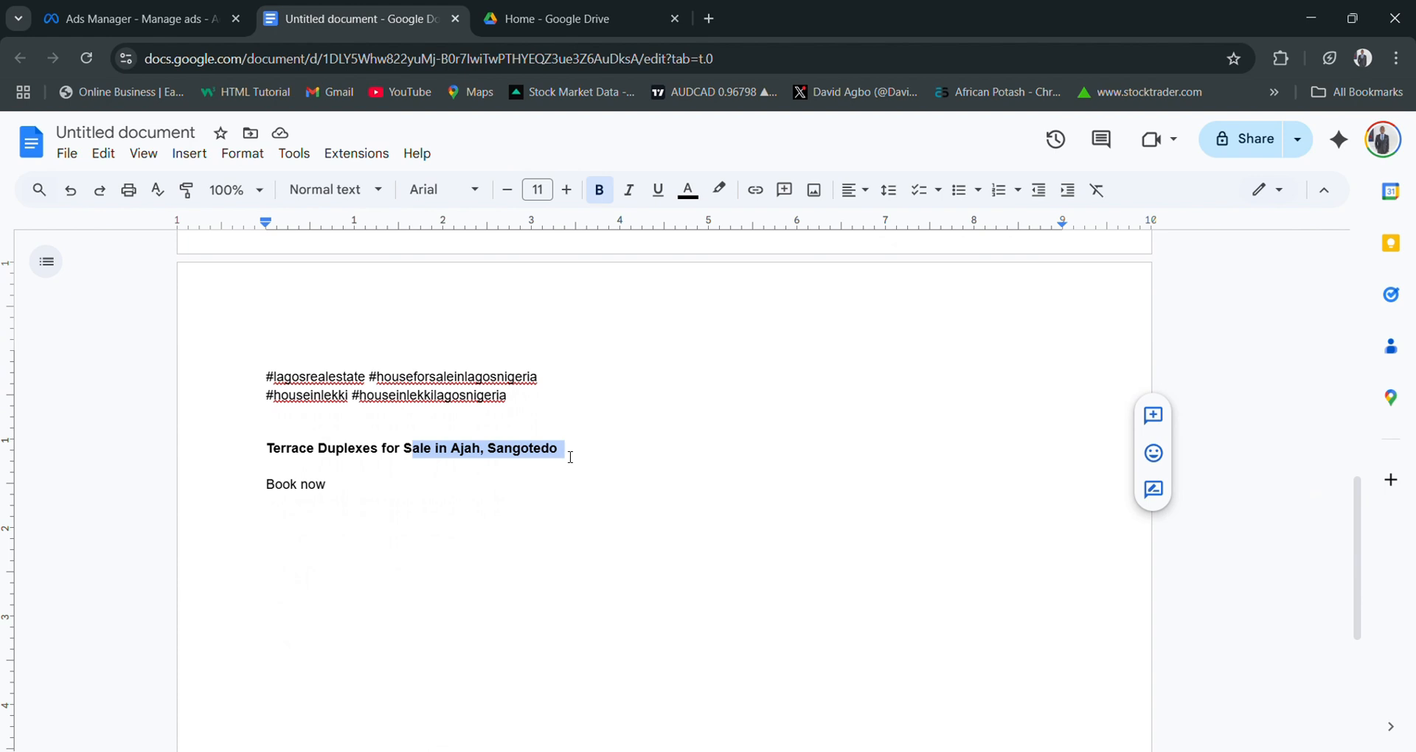
click(358, 457)
triple_click(357, 457)
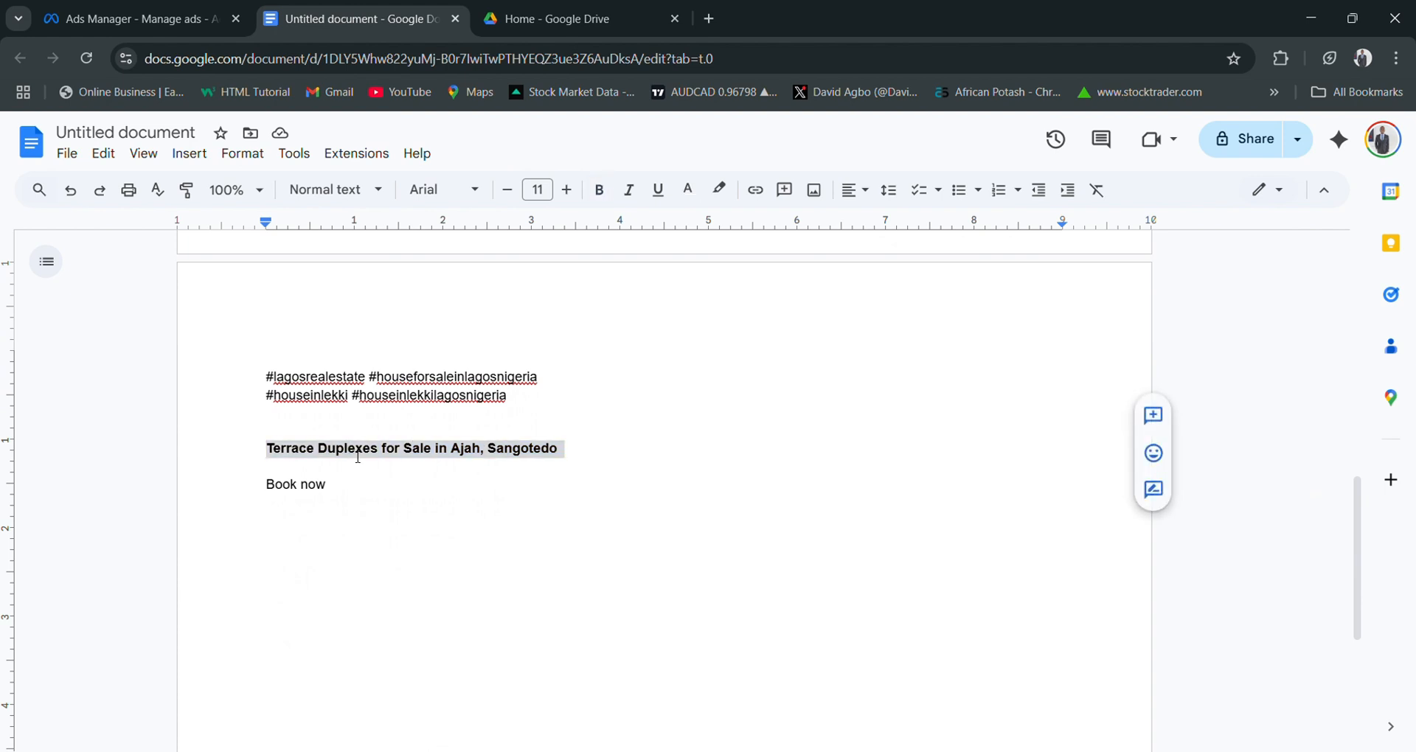
right_click(357, 457)
click(398, 315)
click(132, 18)
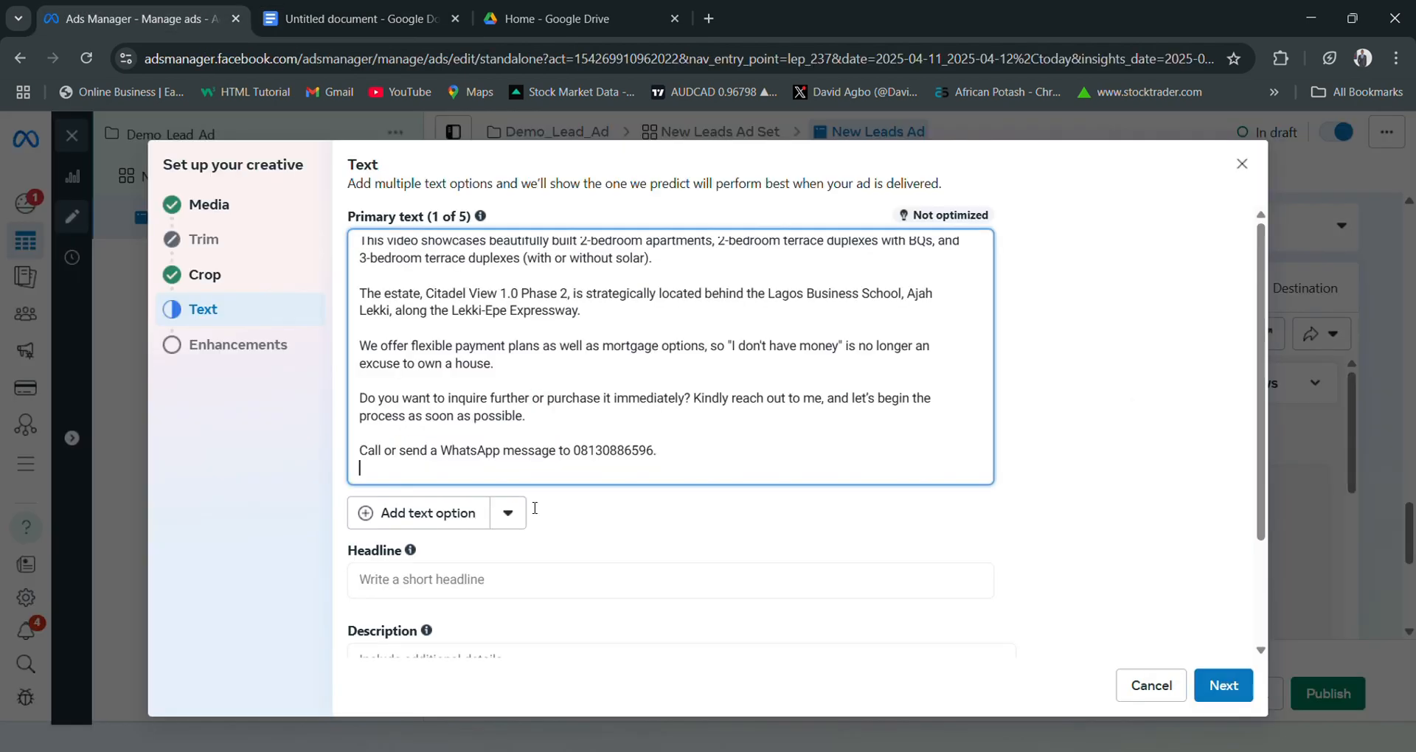
click(433, 590)
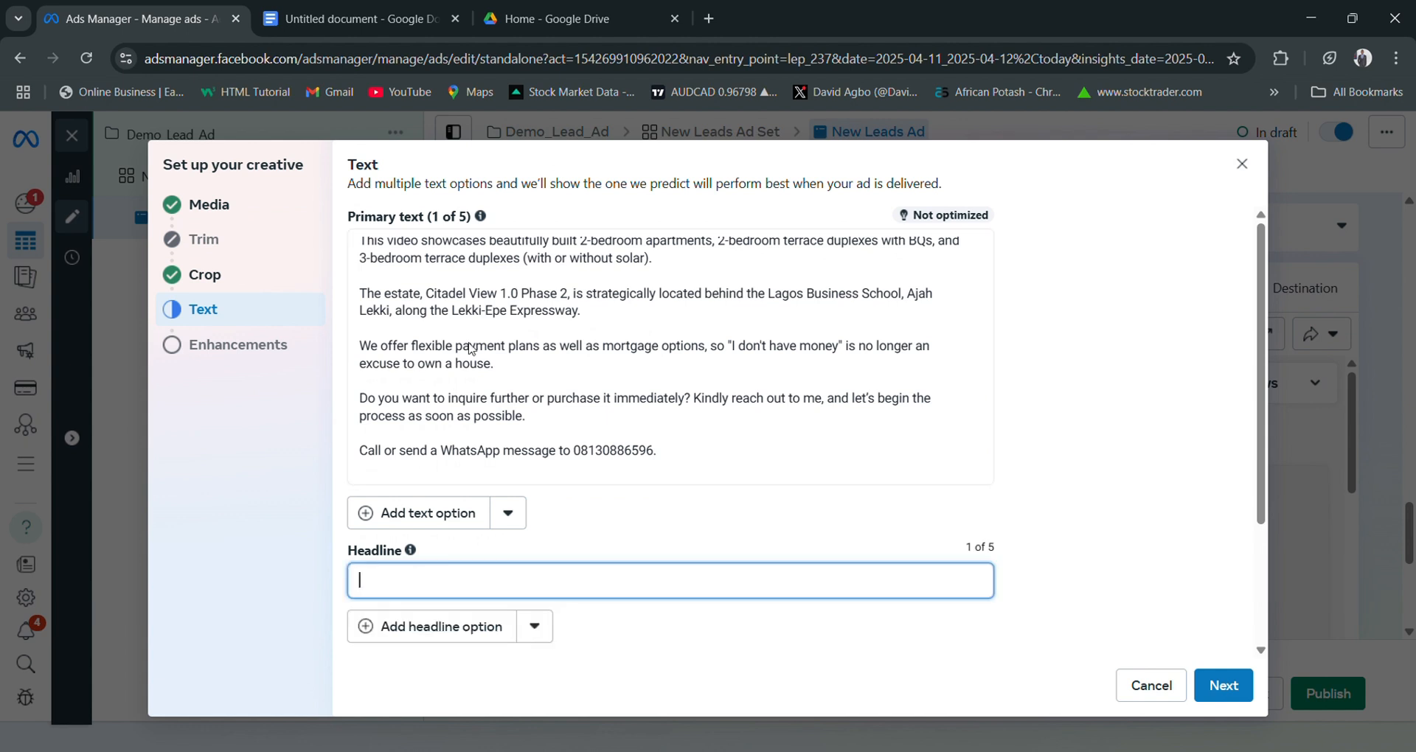
key(ctrl+v)
Set the call to action to Book now and finish the creative setup, accepting the default Advantage+ enhancements.
scroll(528, 576, down, 3)
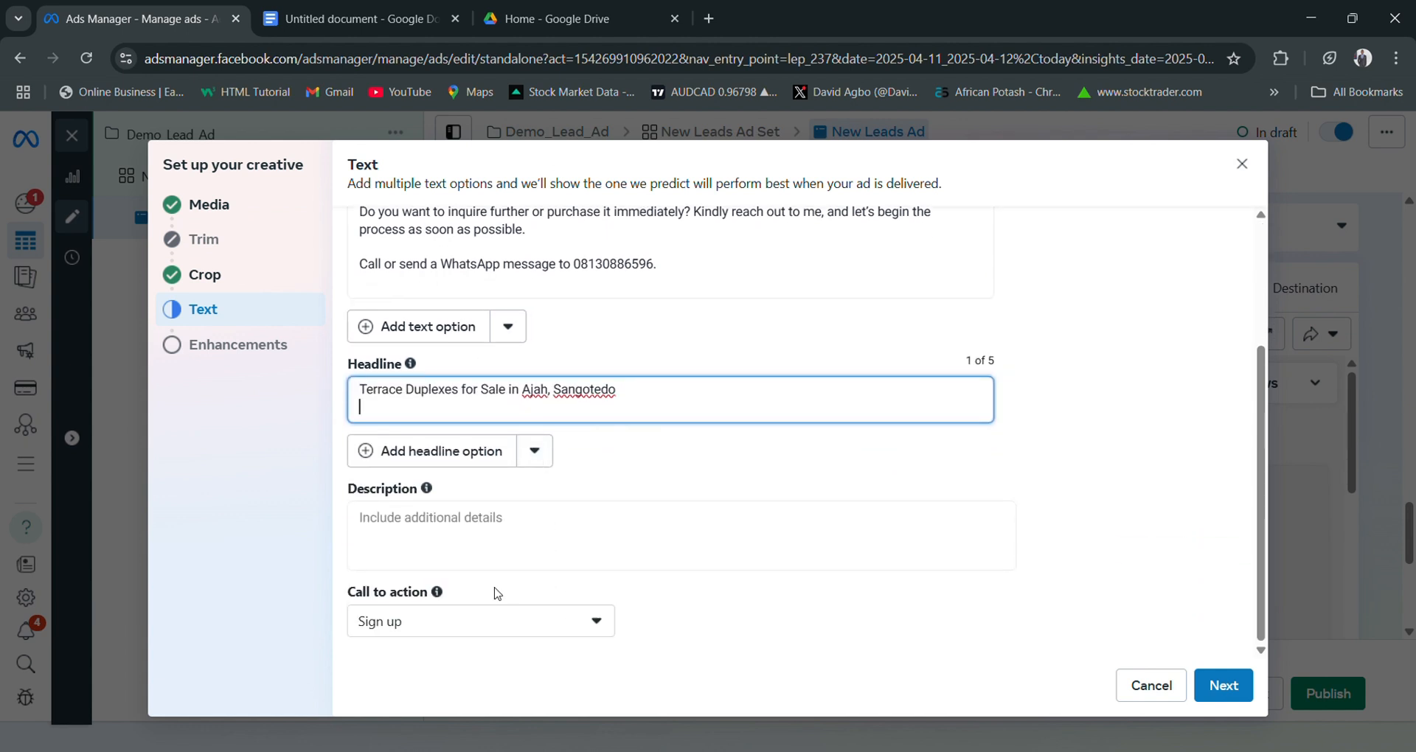
click(537, 624)
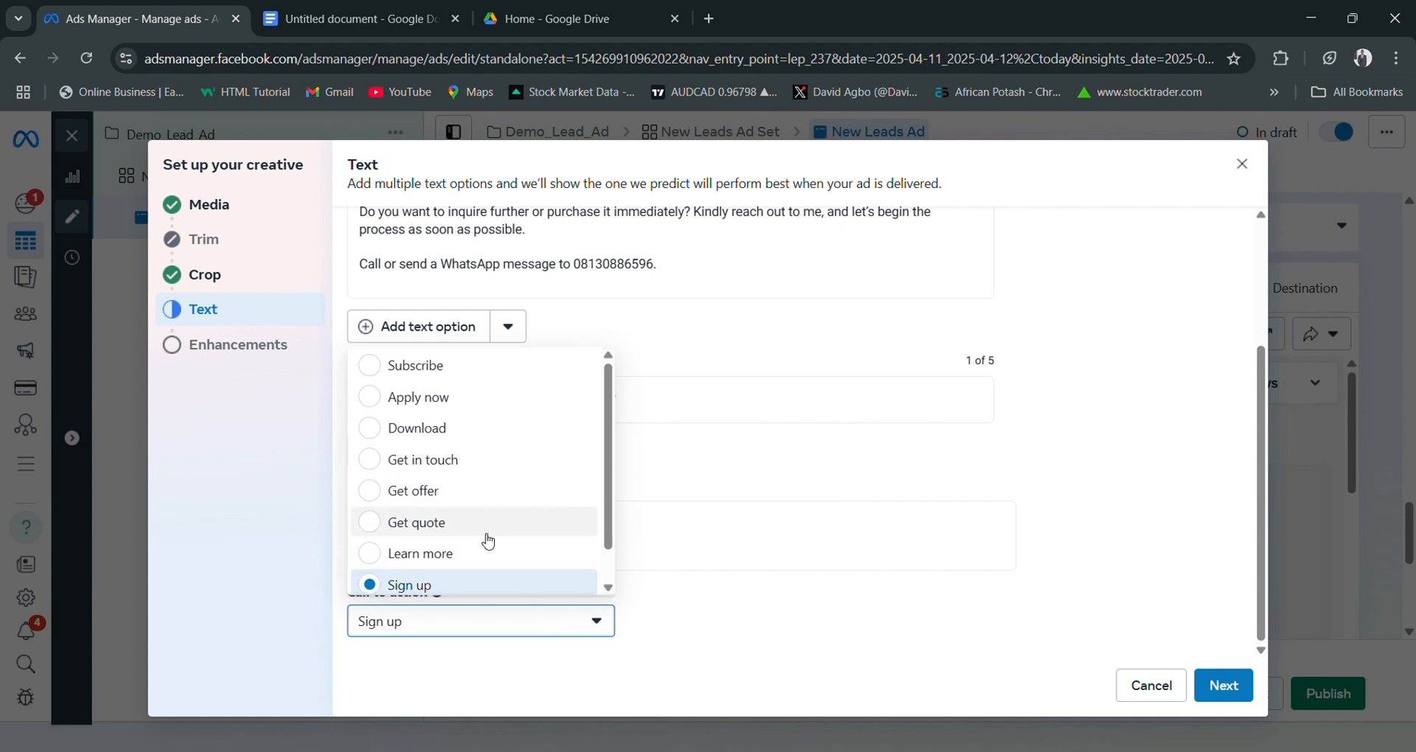
scroll(458, 446, down, 1)
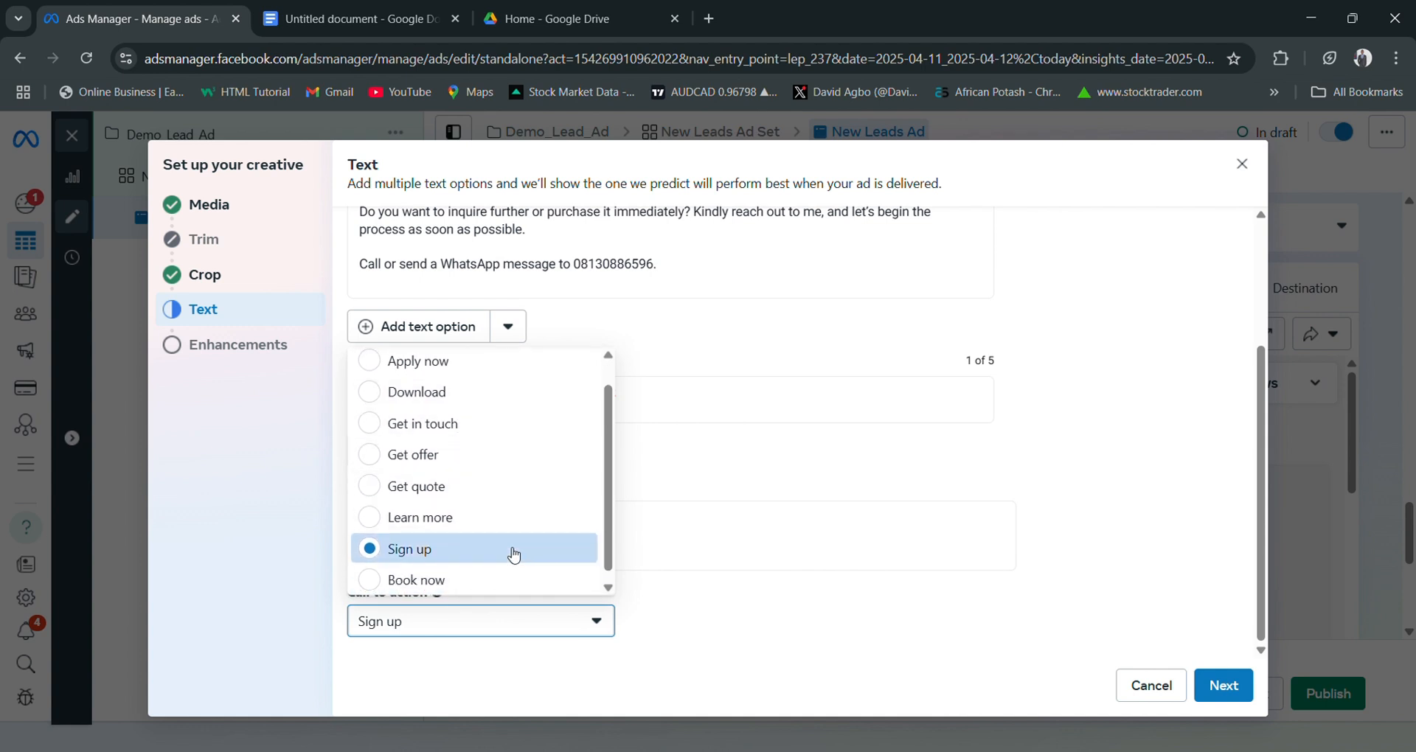
scroll(514, 554, up, 1)
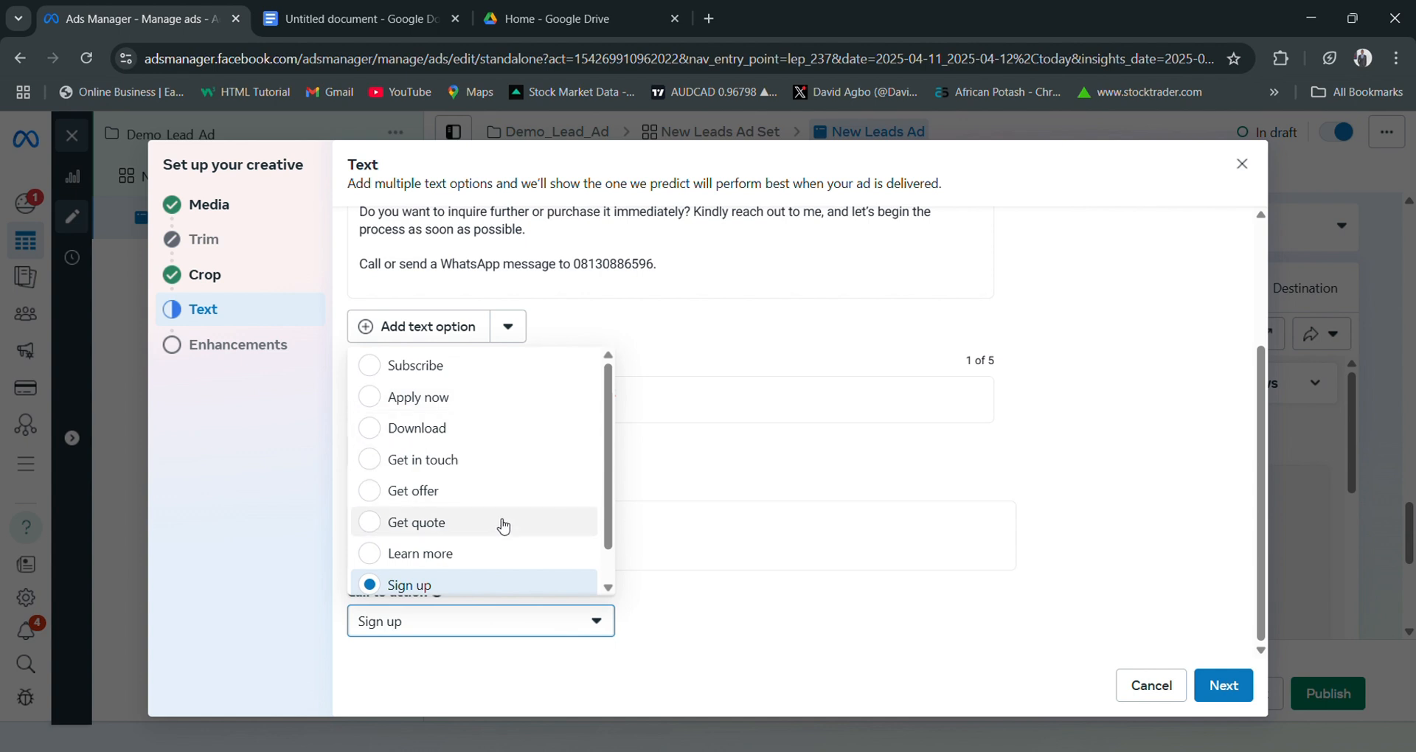
scroll(477, 446, down, 1)
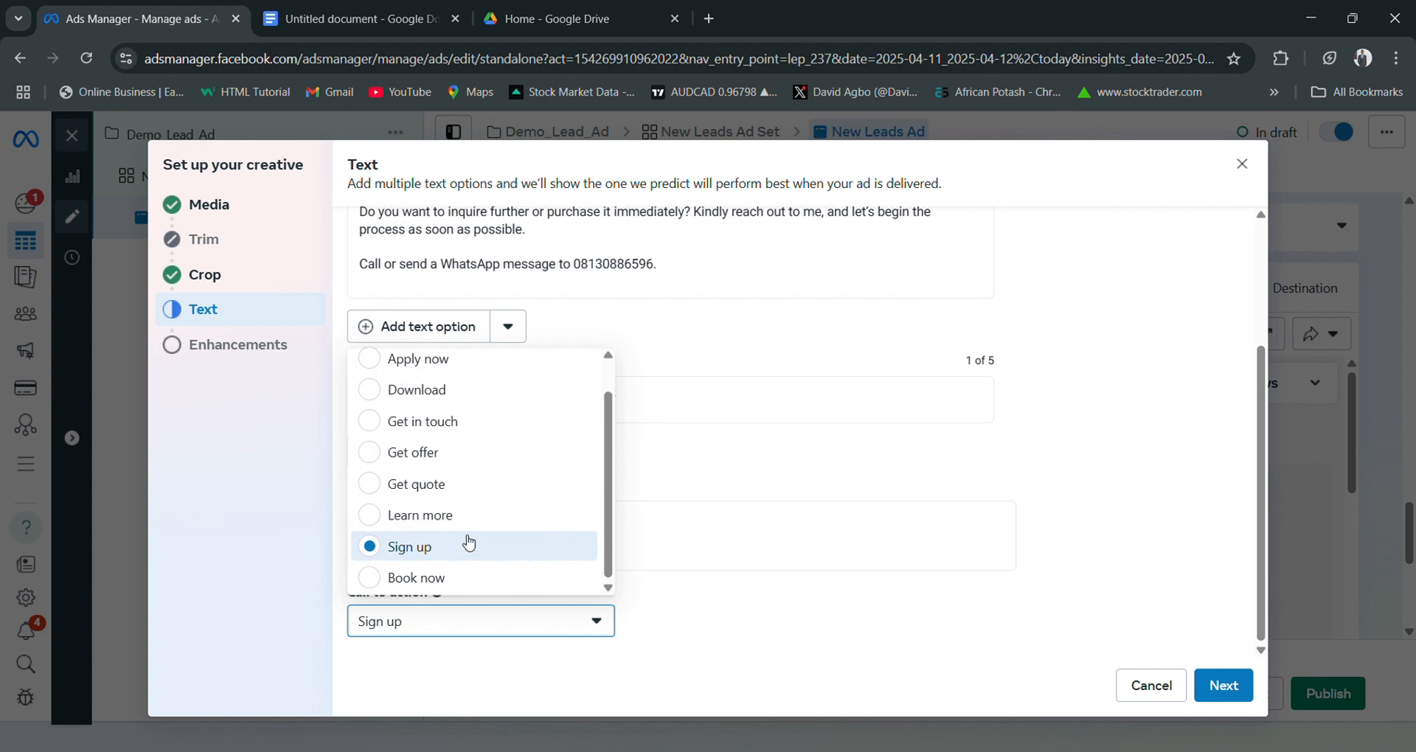
scroll(461, 509, up, 1)
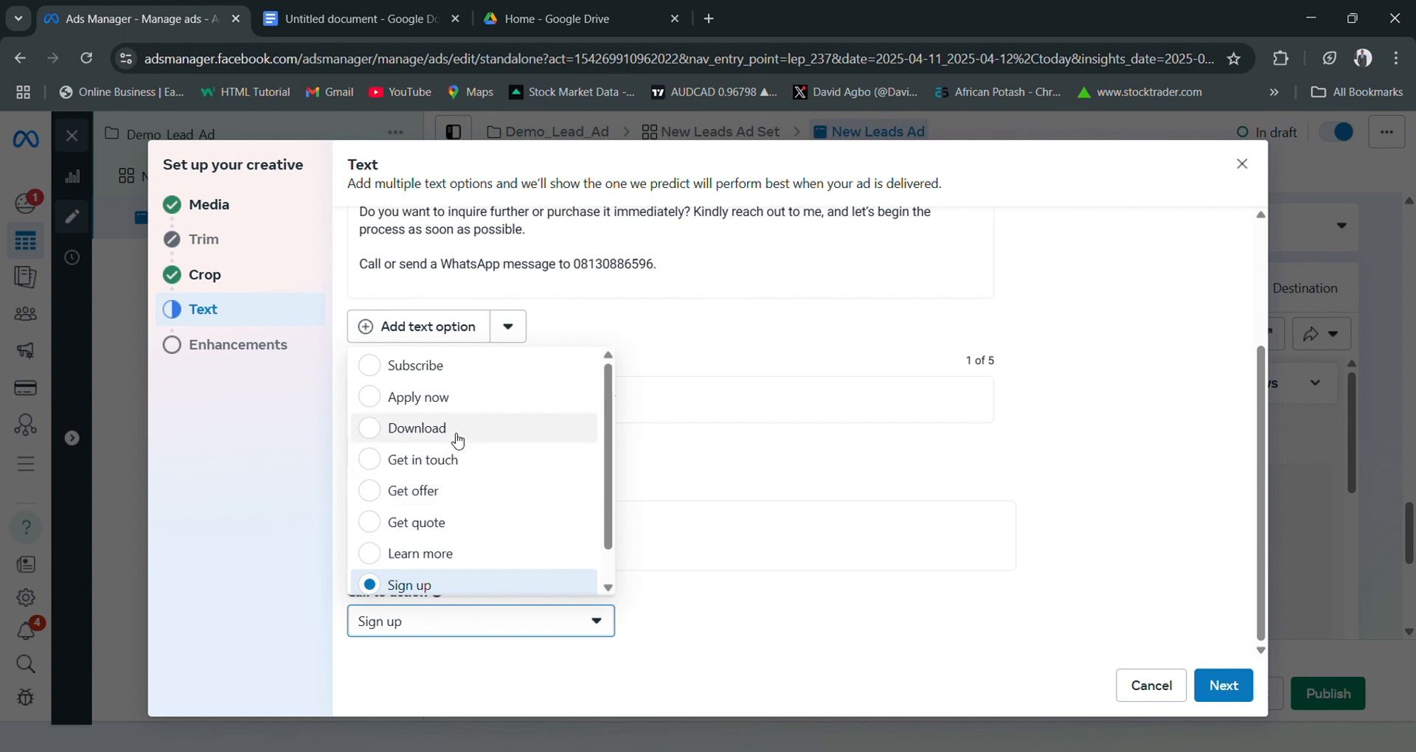
scroll(457, 431, down, 1)
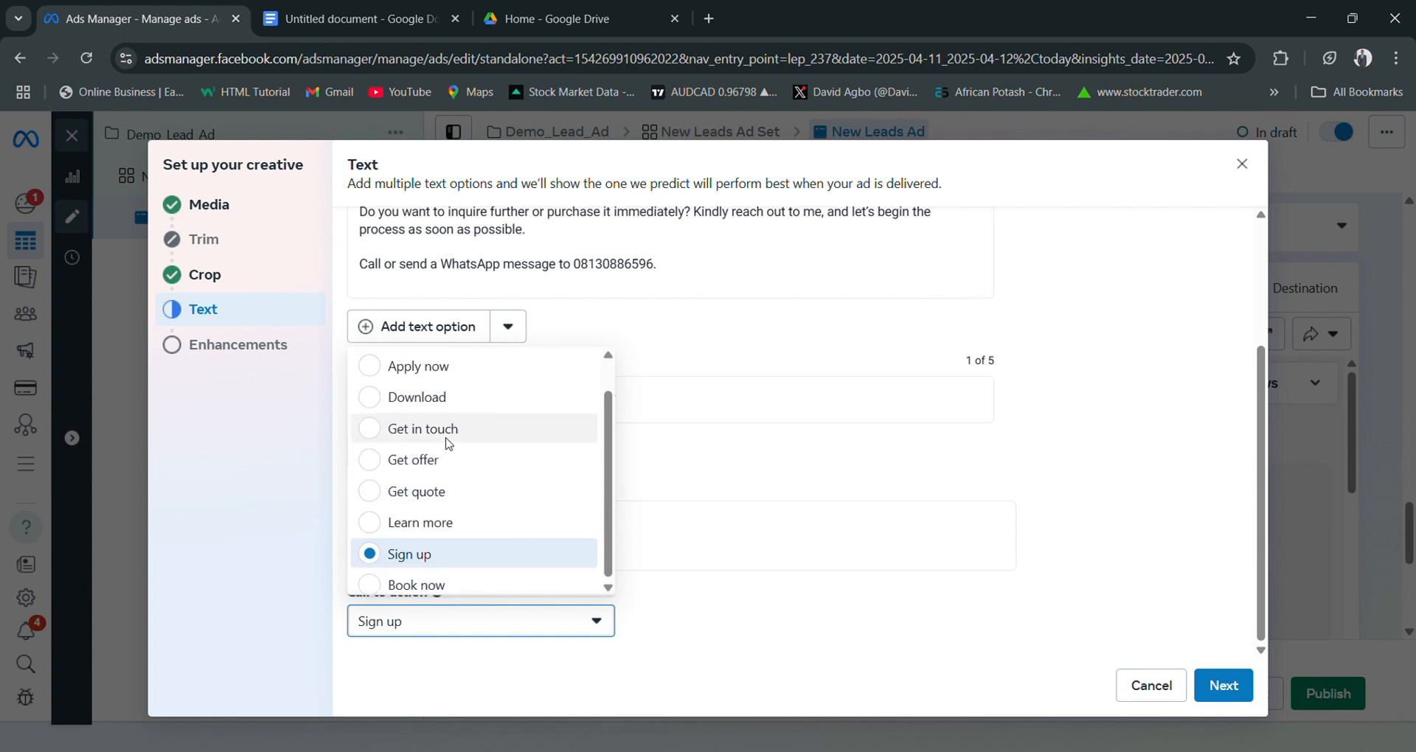
click(471, 576)
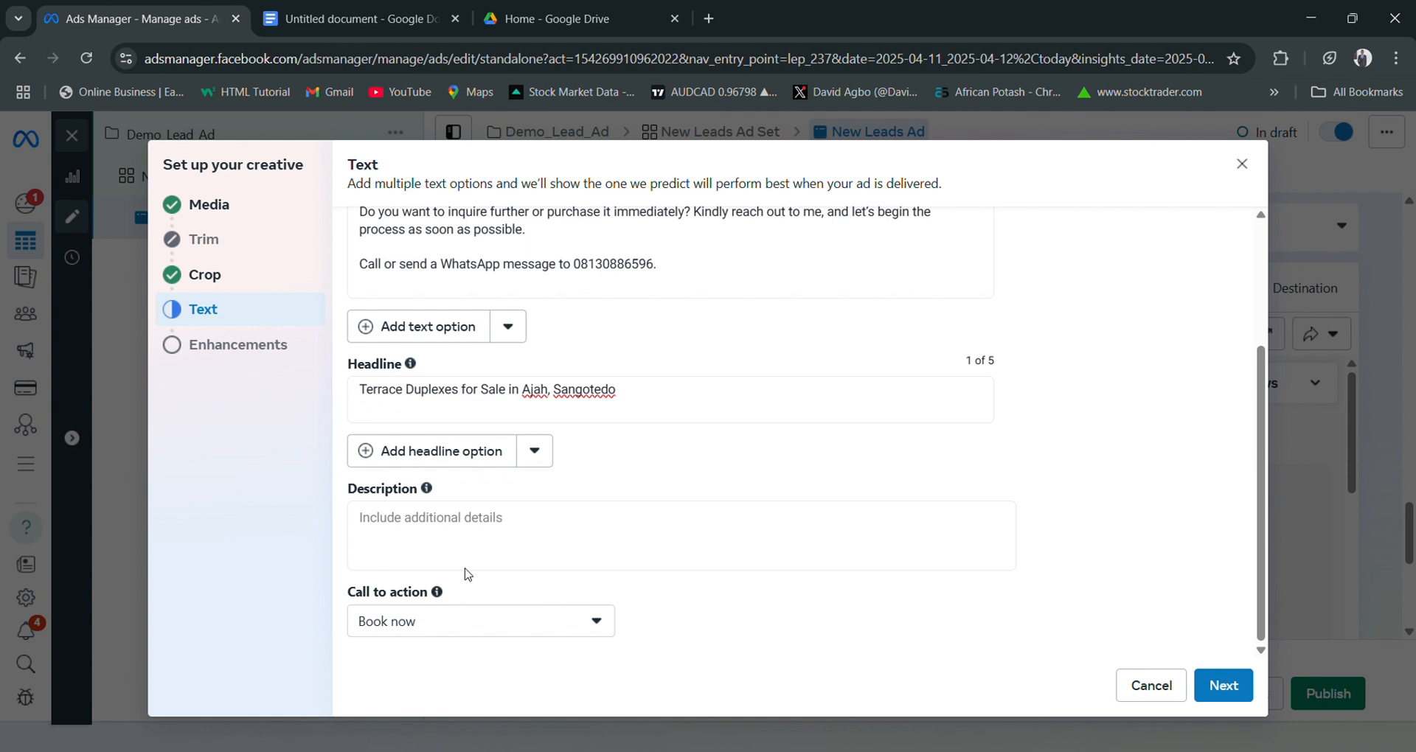
click(1226, 685)
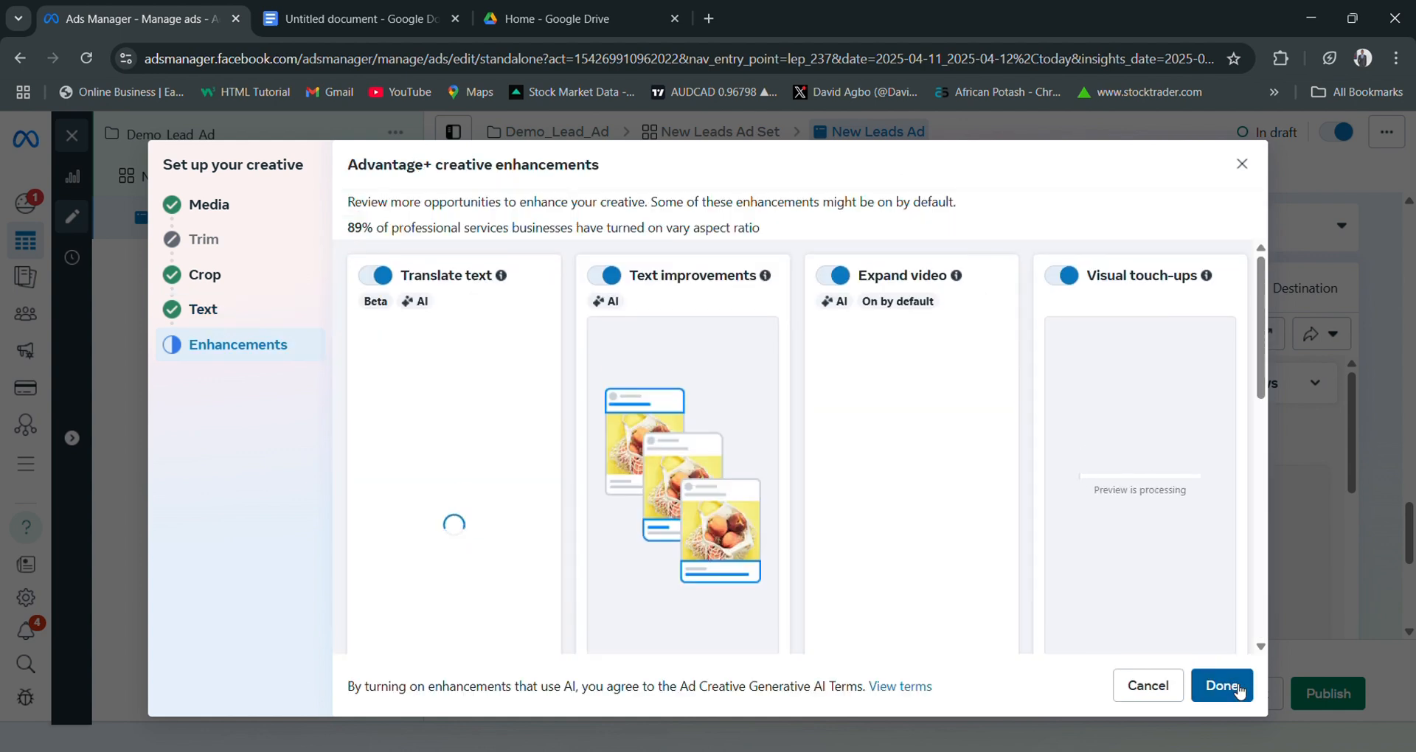
click(1221, 685)
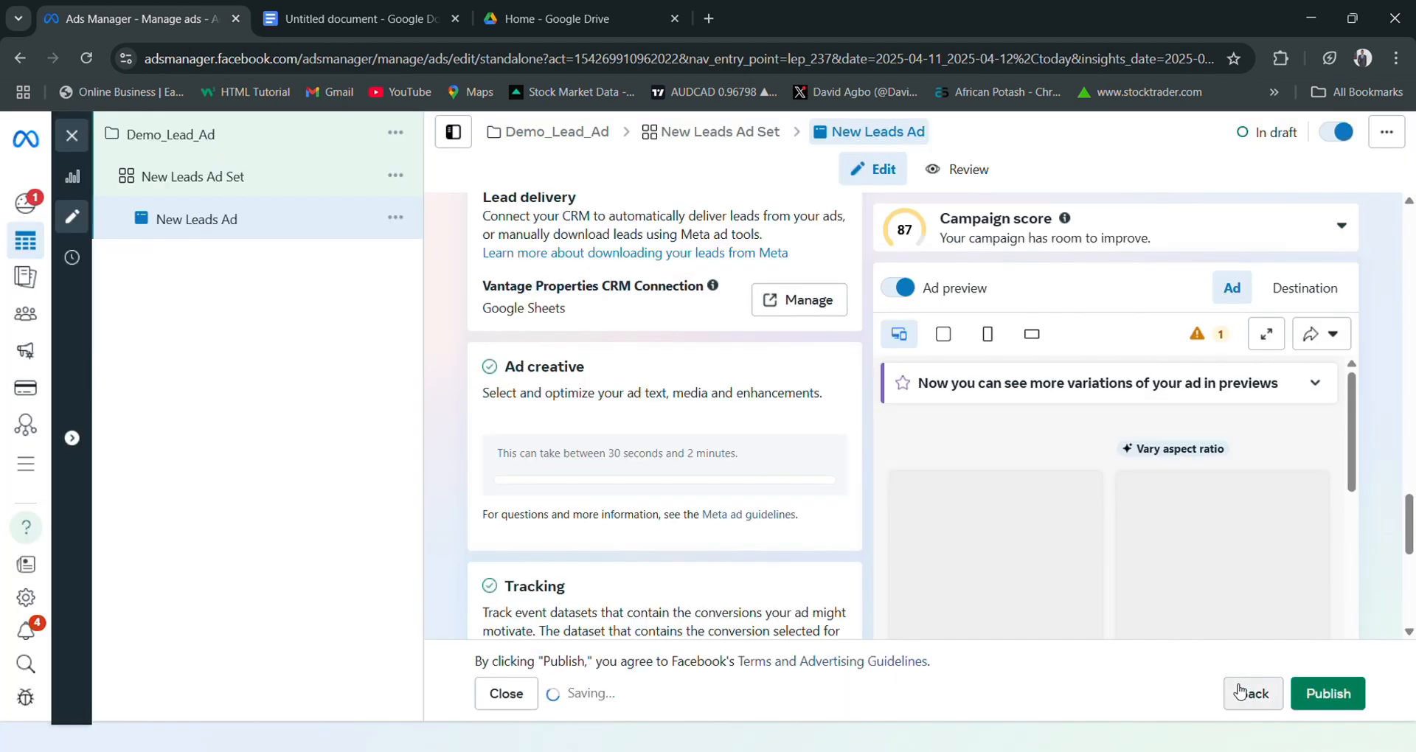